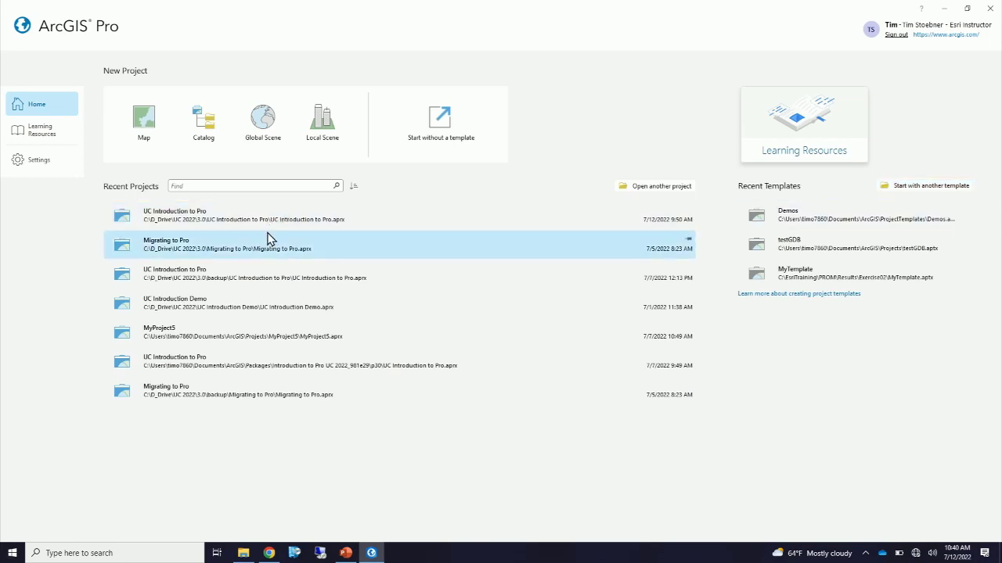
Step: Look over the learning resources and open the recent project UC Introduction to Pro from the 3.0 folder
click(665, 188)
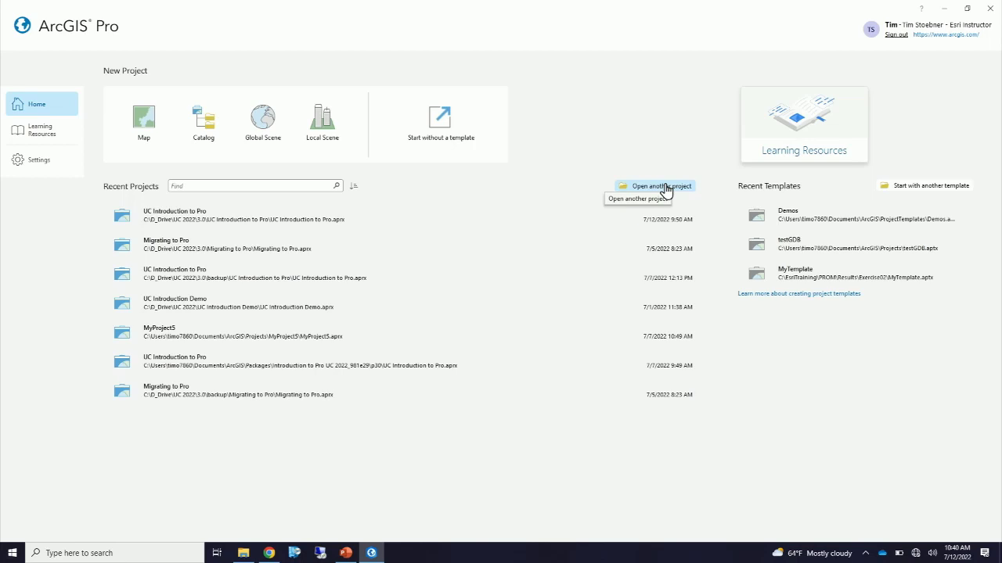
click(44, 136)
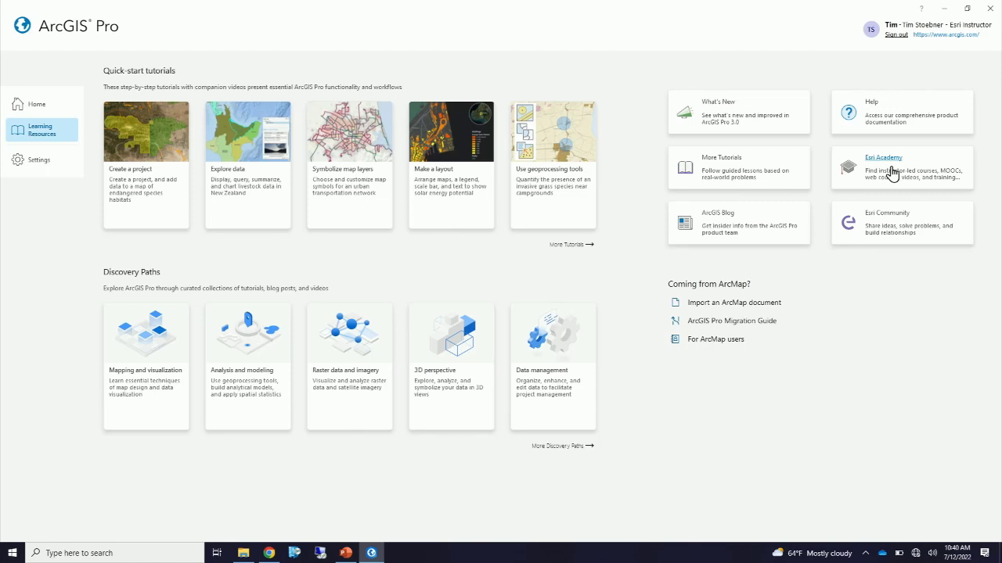
click(45, 106)
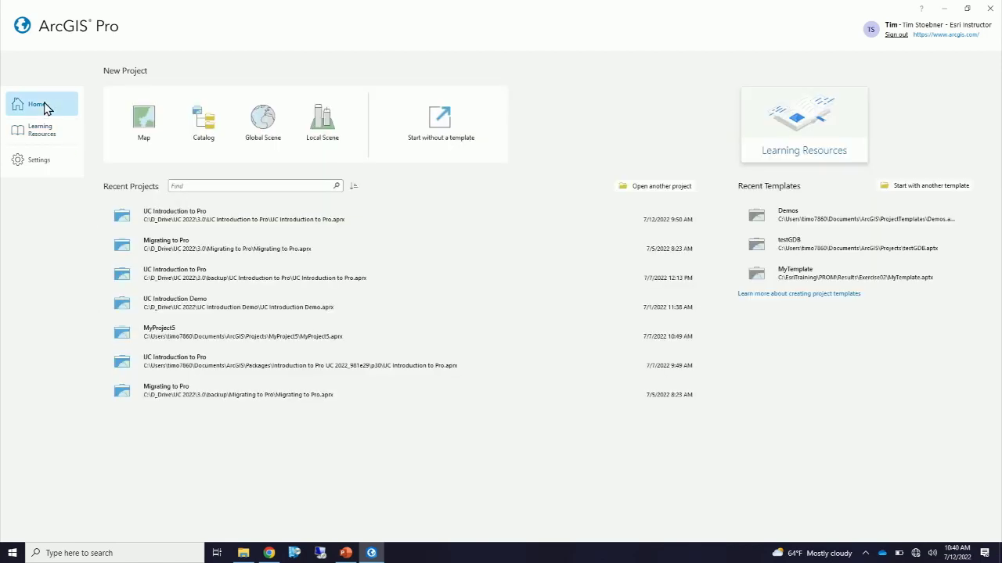
click(181, 219)
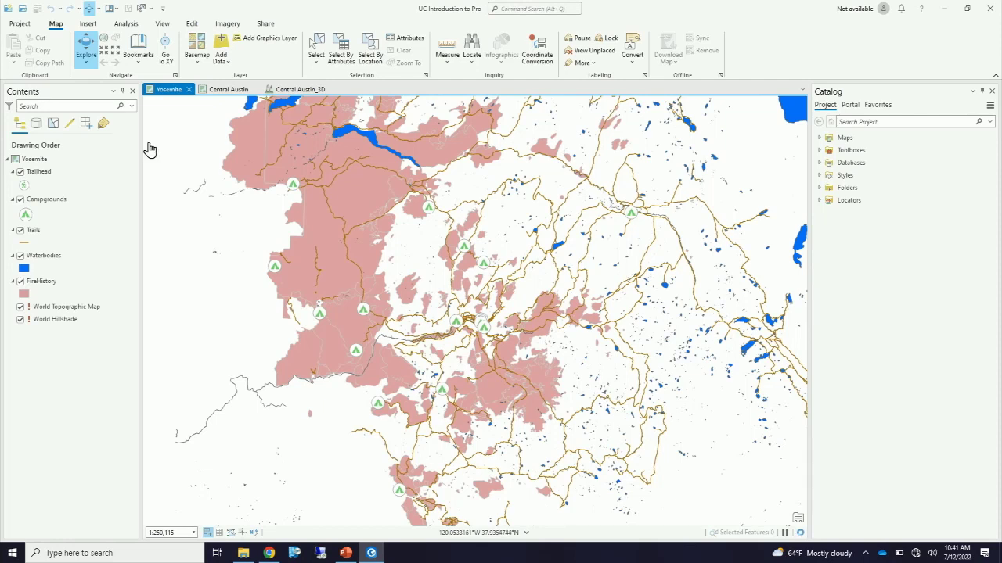
mouse_move(28, 16)
mouse_down()
mouse_move(165, 36)
mouse_move(272, 34)
mouse_up()
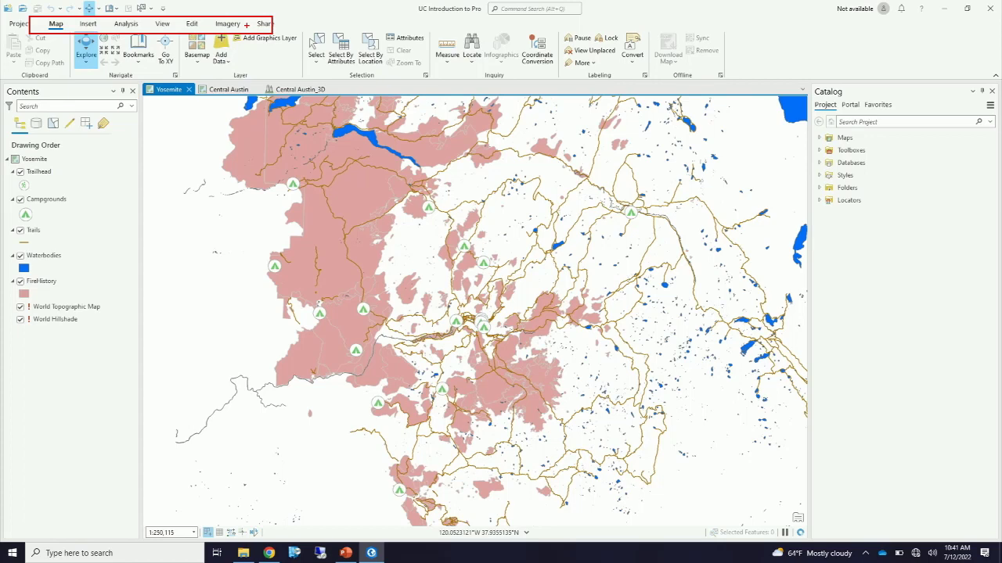
key(Escape)
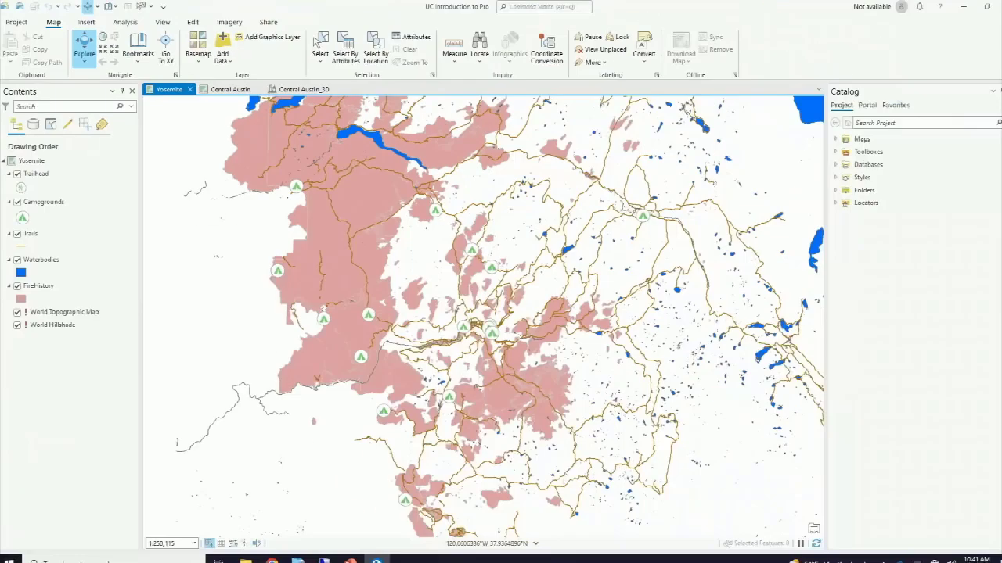
drag(55, 29, 493, 83)
drag(297, 33, 429, 82)
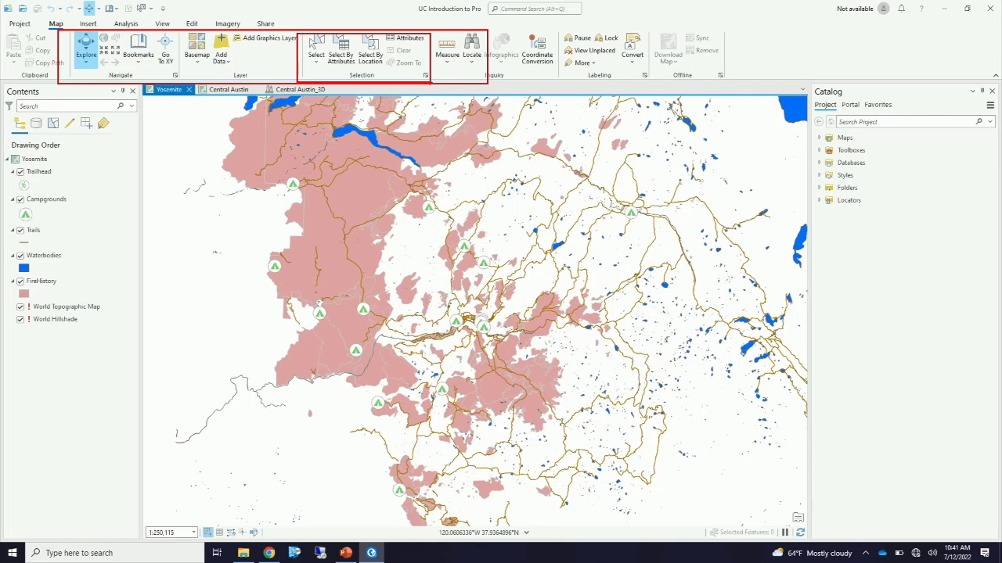
key(Escape)
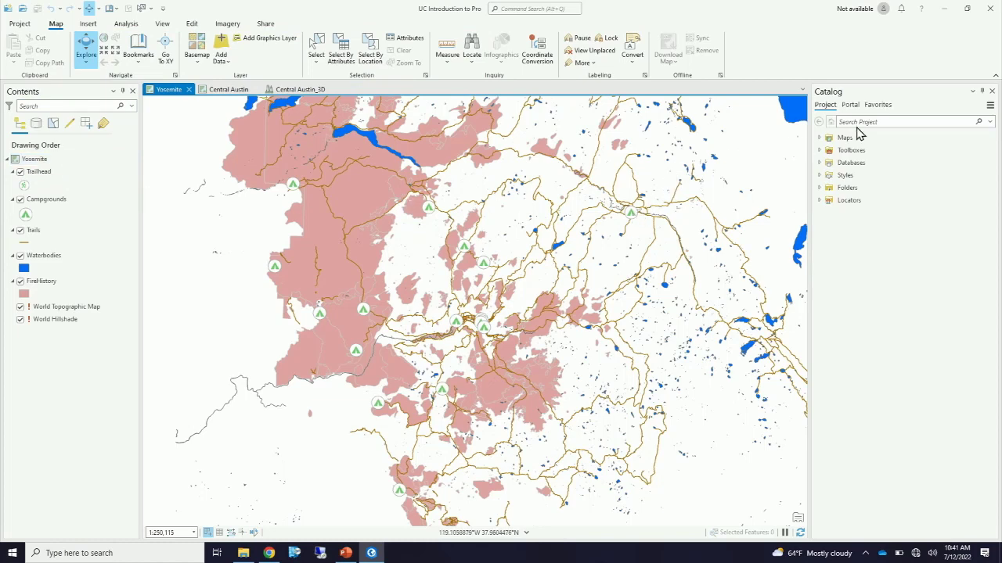
Step: Undock the Catalog pane and the Yosemite map view and dock both back in the project window
click(904, 93)
drag(904, 94, 991, 314)
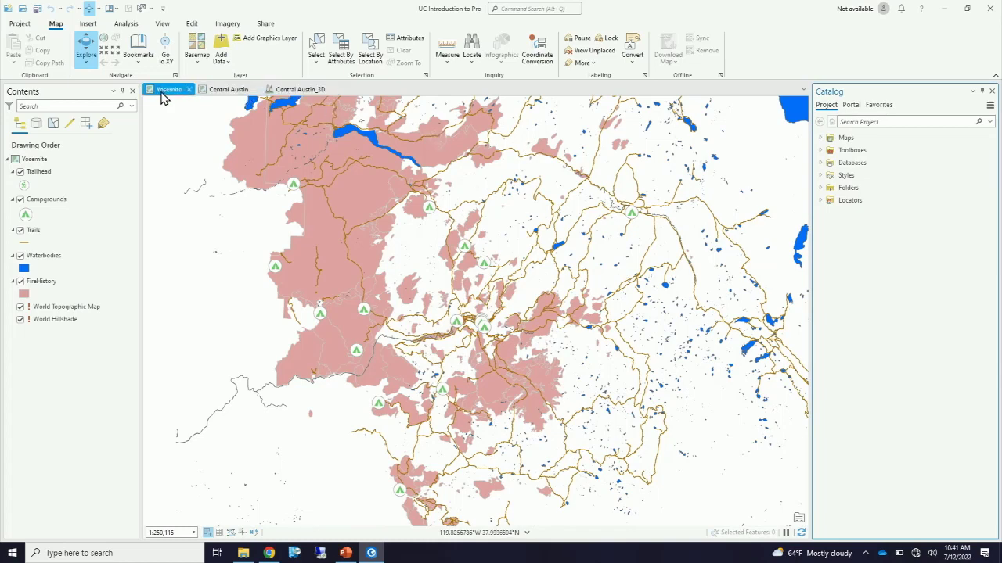
drag(161, 92, 309, 138)
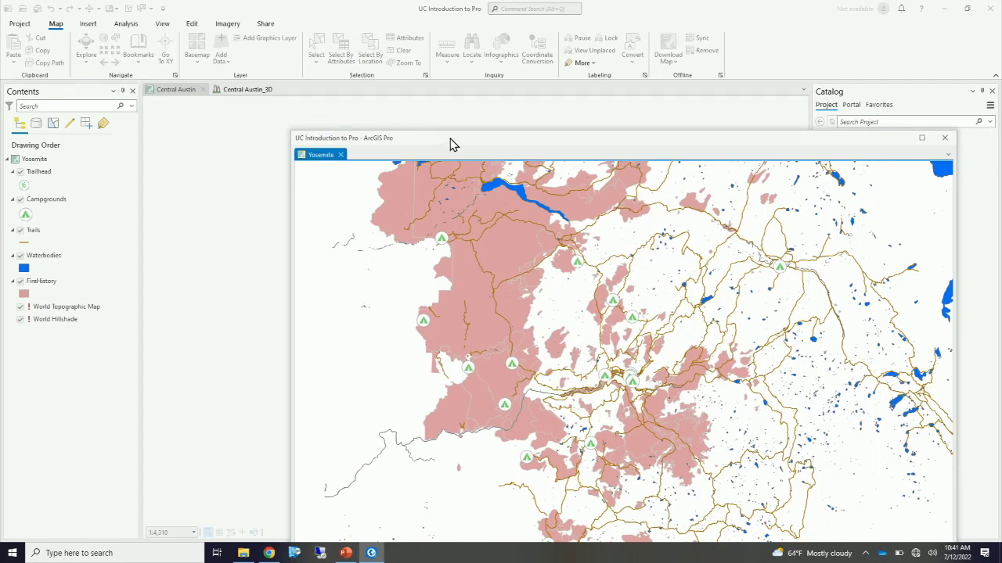
drag(452, 144, 475, 317)
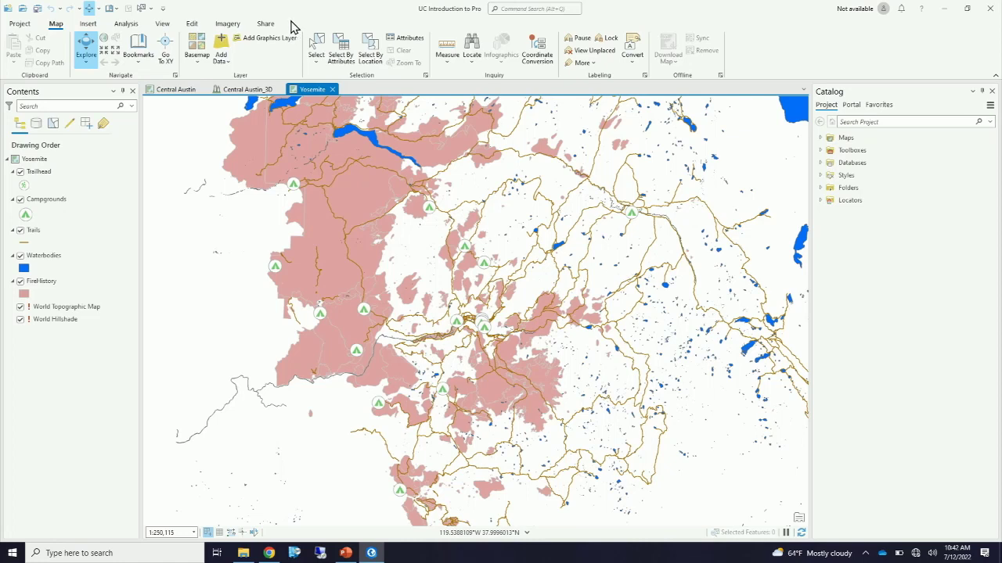
Step: Review the feature layer and labeling options of the Campgrounds layer and the label placement options of the Trails layer
click(47, 199)
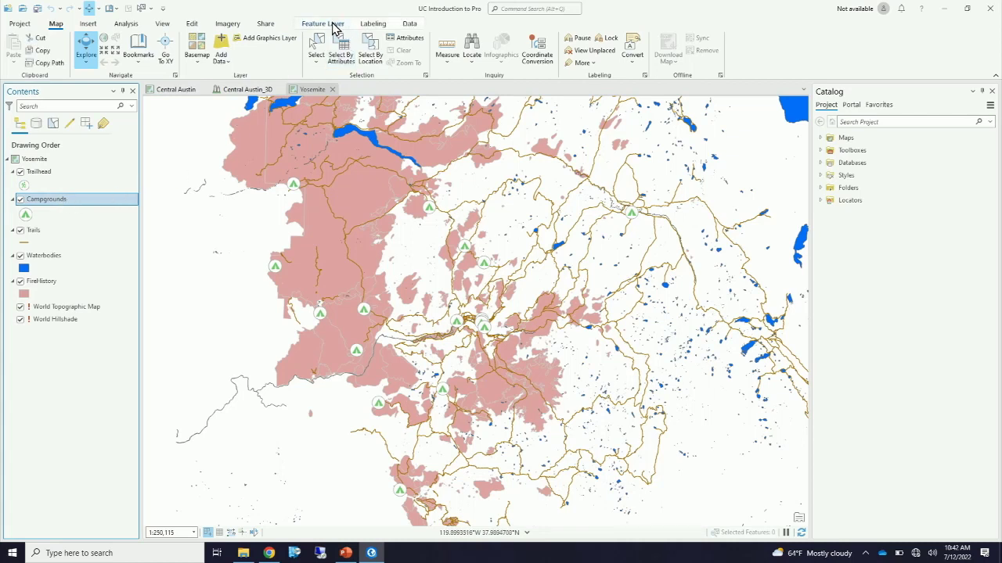
click(335, 25)
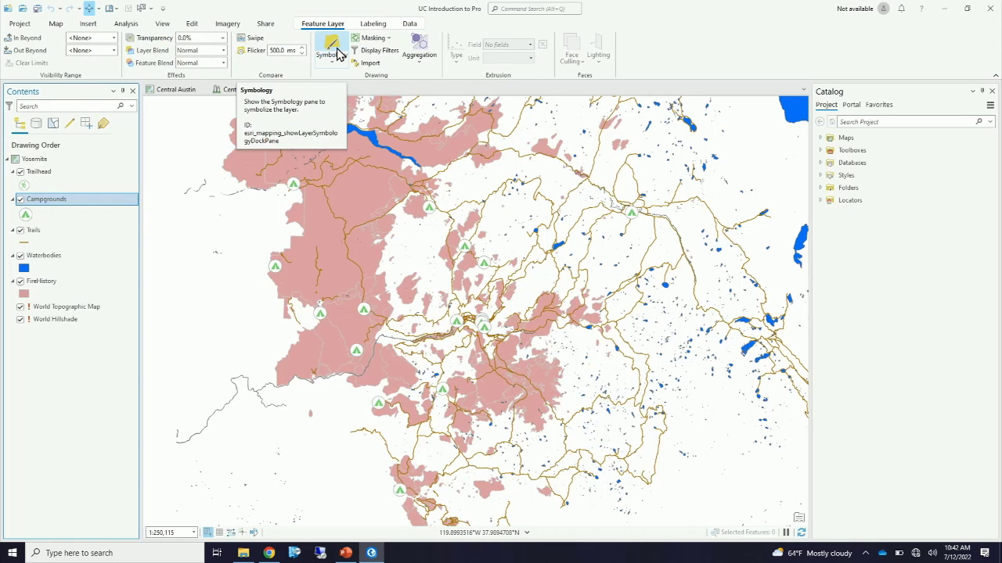
click(374, 26)
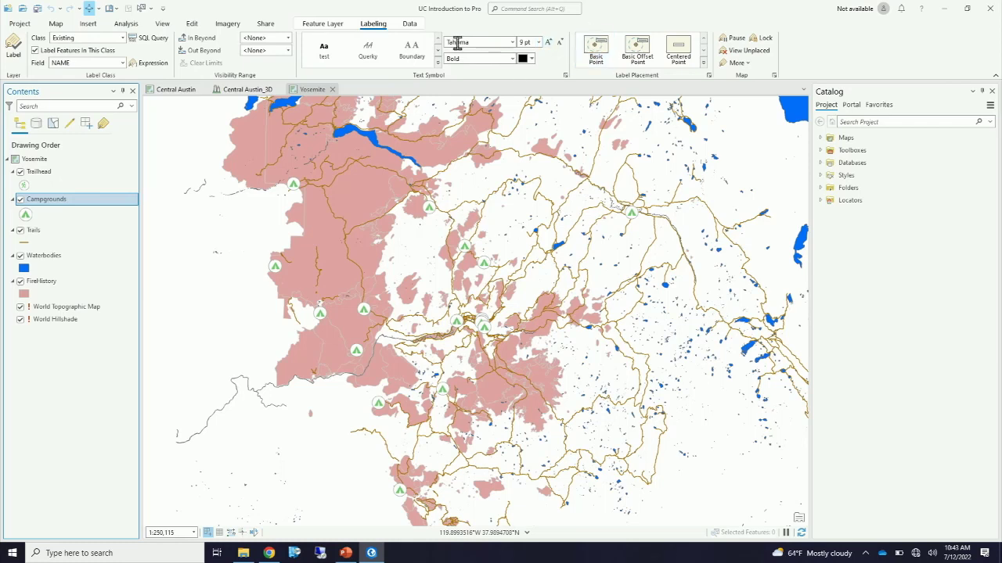
click(597, 67)
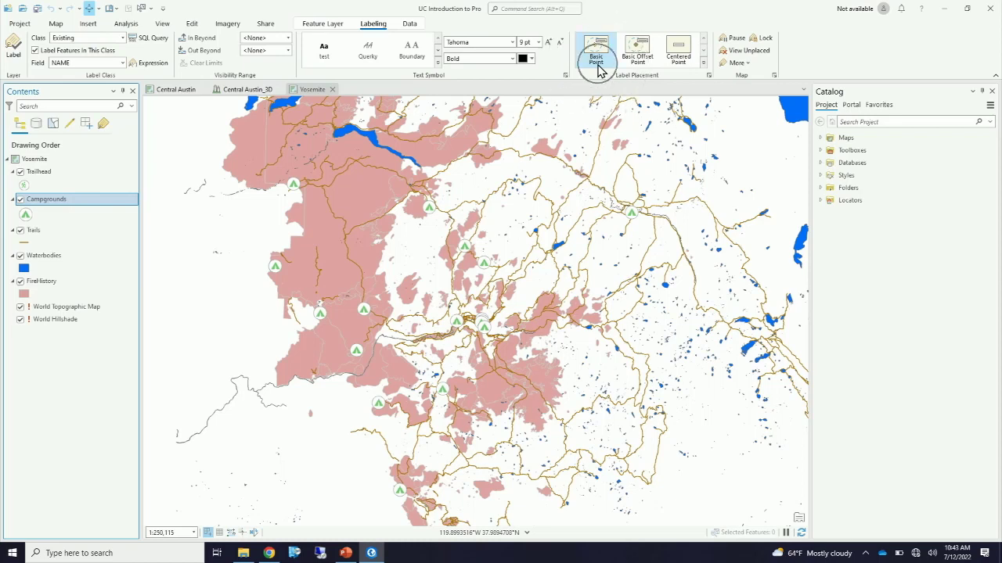
click(93, 229)
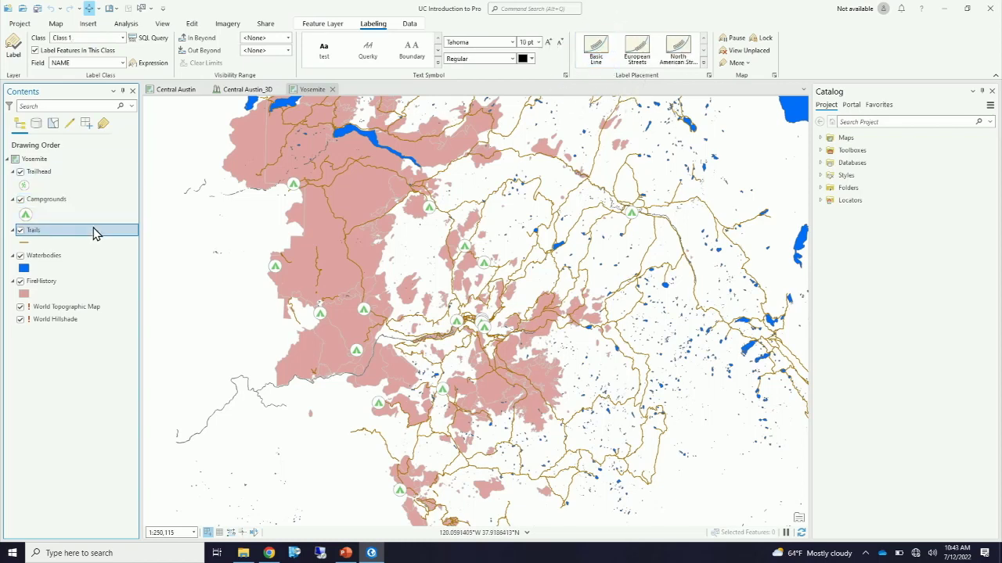
click(604, 67)
Step: Show the symbology settings of the Trails layer and switch them to the Campgrounds layer
click(311, 25)
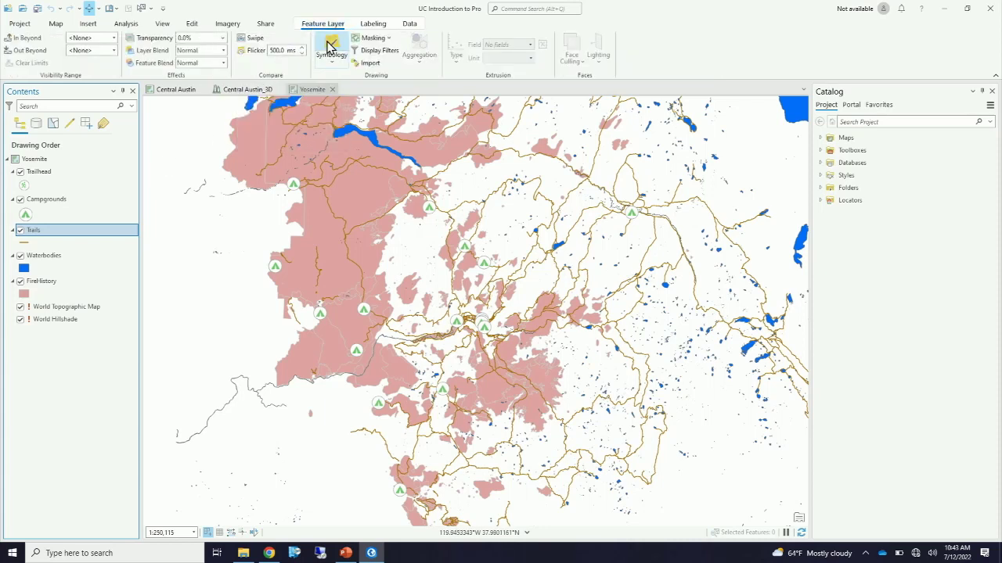
click(331, 47)
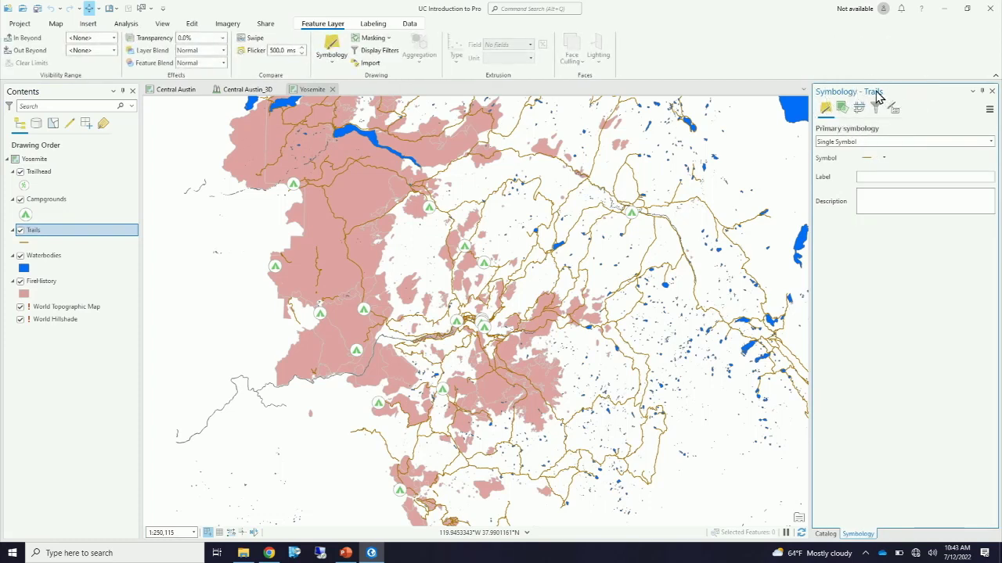
click(72, 199)
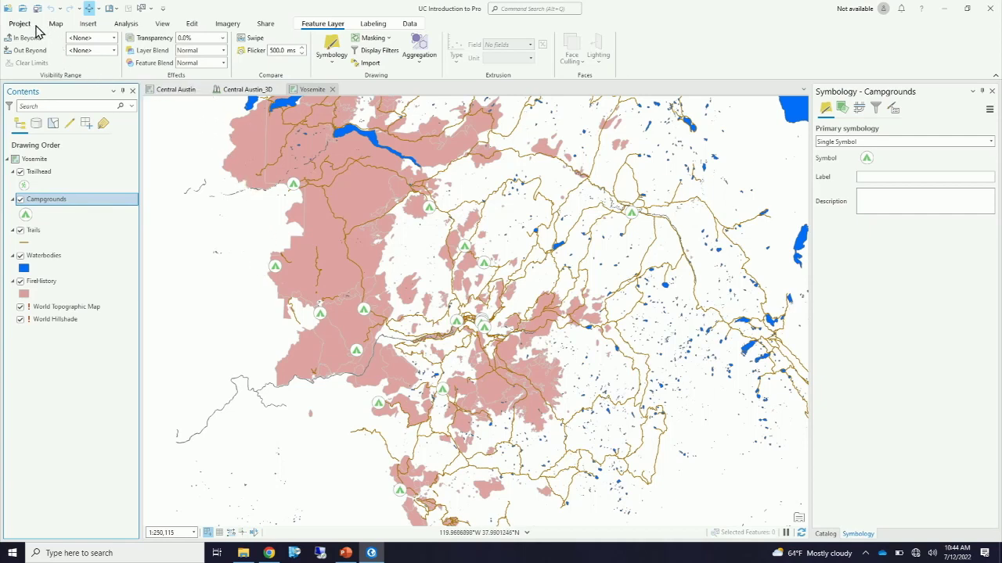
Step: Create a new ANSI portrait layout in Letter size, 8.5" x 11"
click(88, 23)
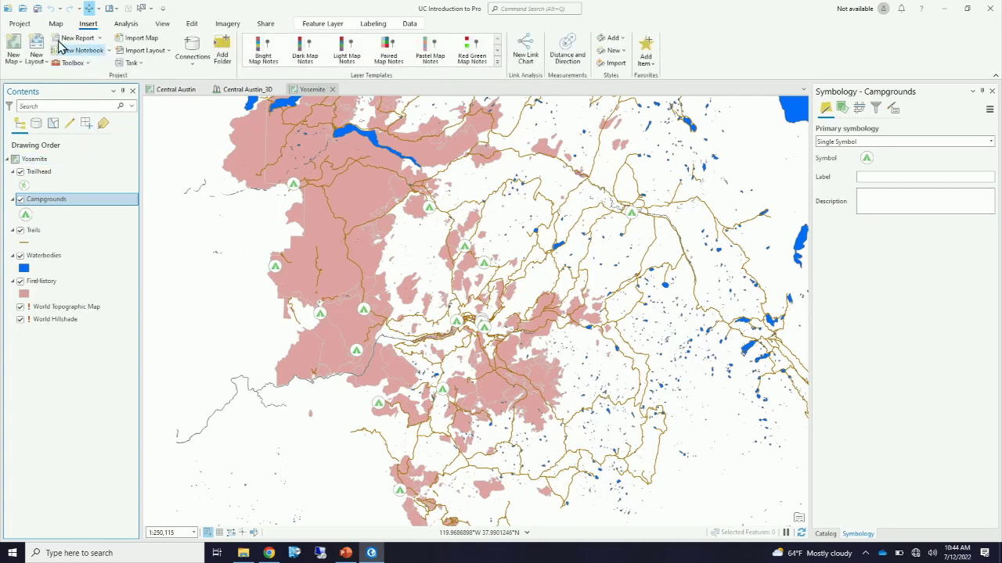
click(37, 56)
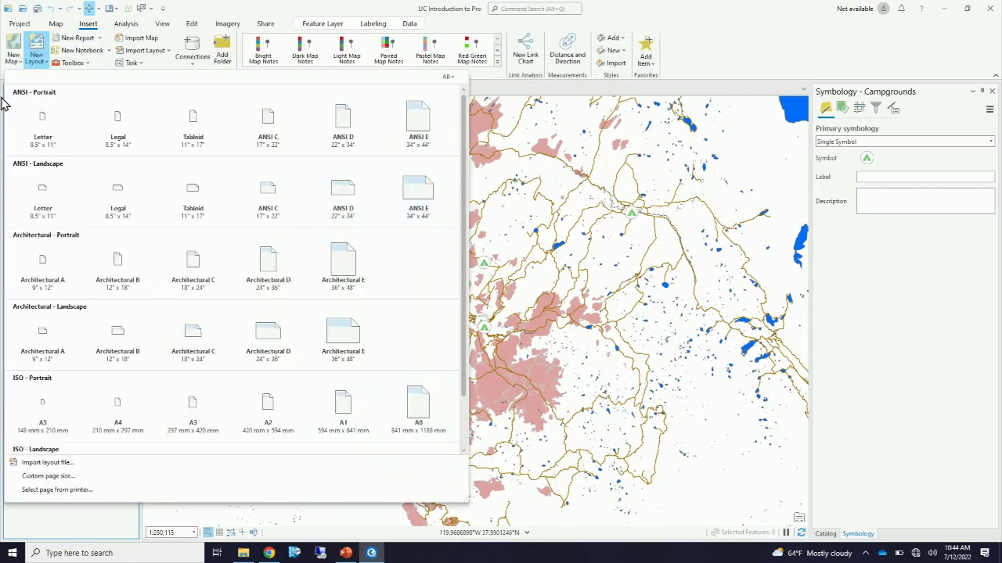
click(42, 122)
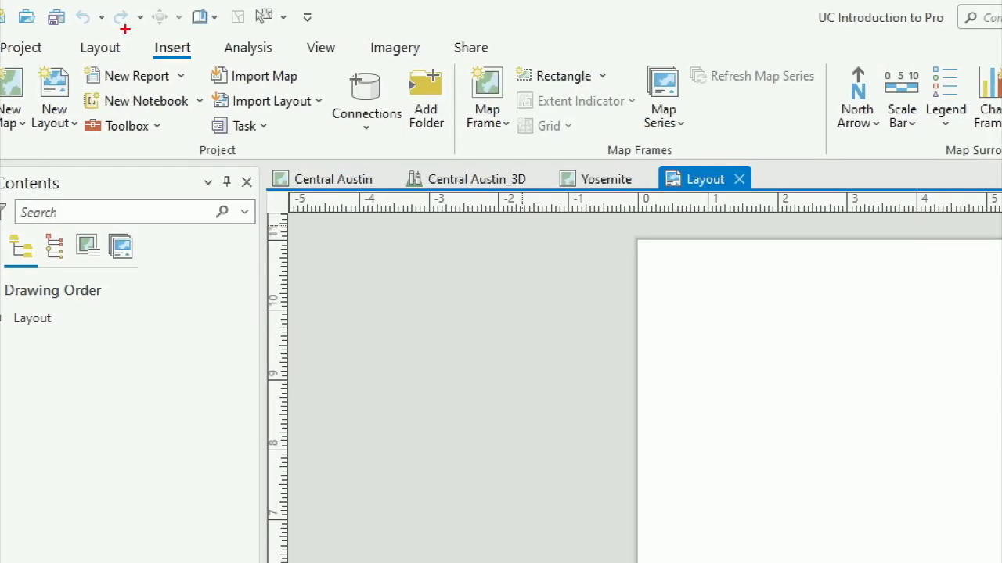
mouse_move(40, 41)
mouse_down()
mouse_move(97, 70)
mouse_move(208, 75)
mouse_up()
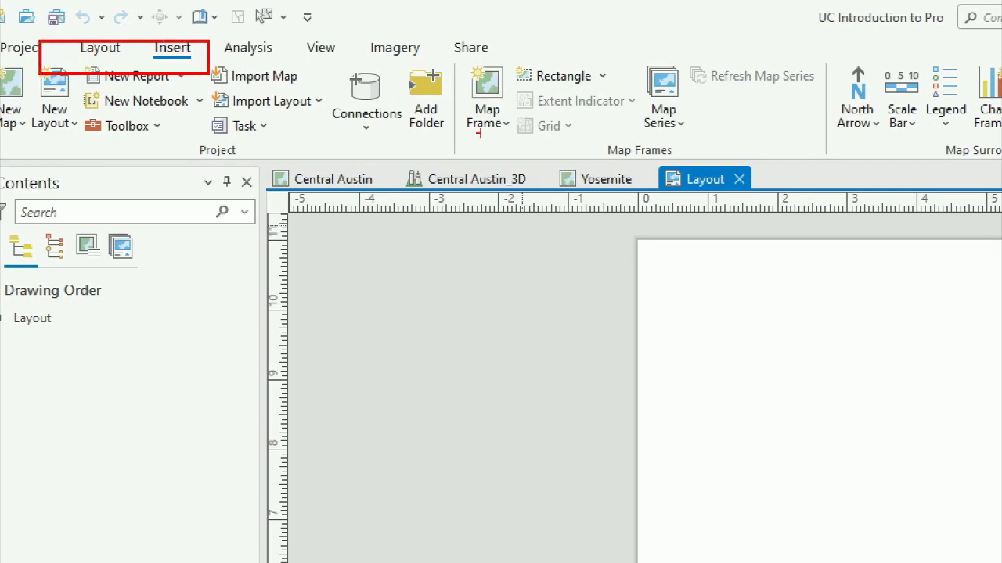
key(Escape)
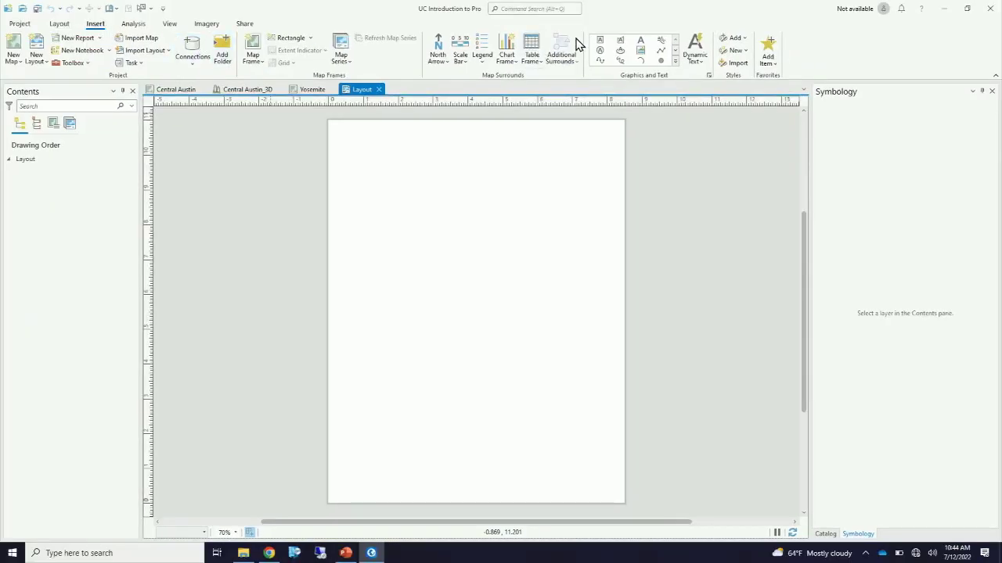
Step: Compare the insert options of the layout with those of the Central Austin map and return to the Yosemite map
click(482, 46)
click(187, 91)
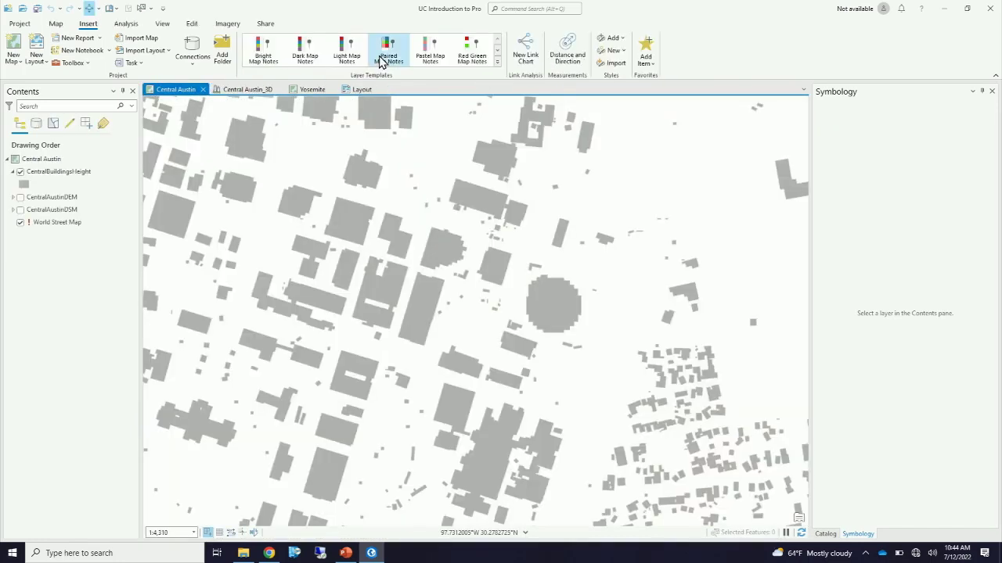
click(381, 62)
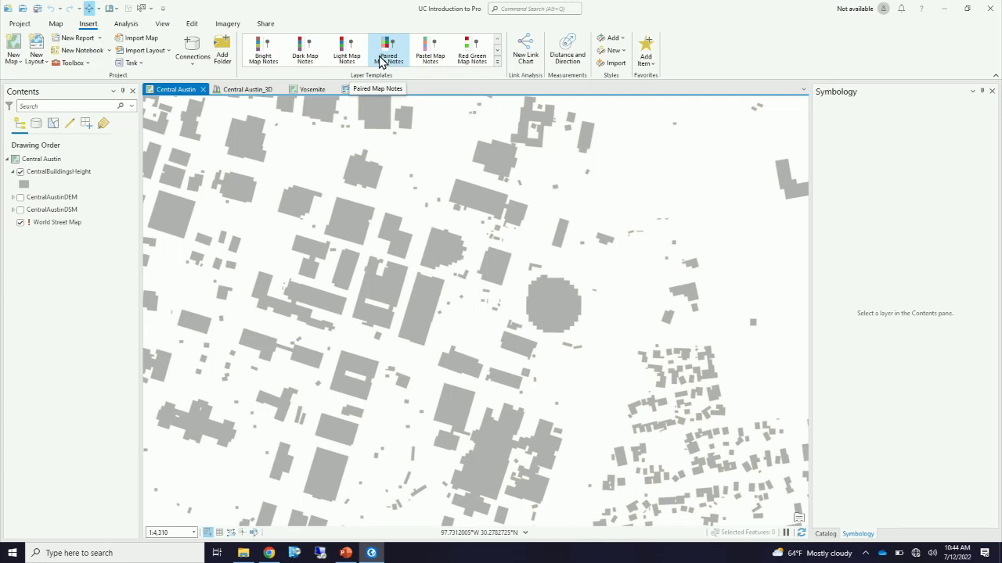
click(307, 95)
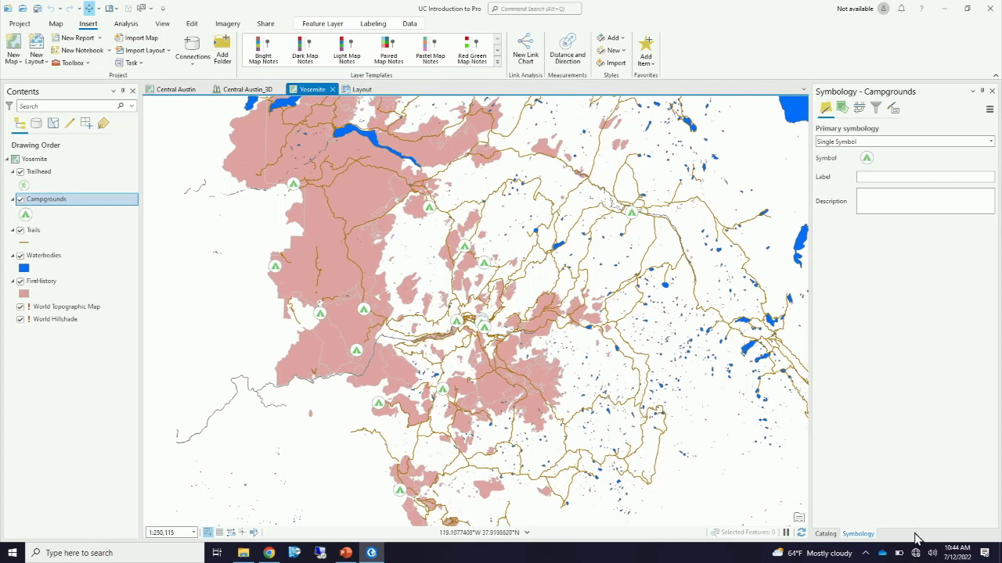
Step: Bring the project catalog forward, examine its item categories and the saved favorites, and return to the project items
click(824, 534)
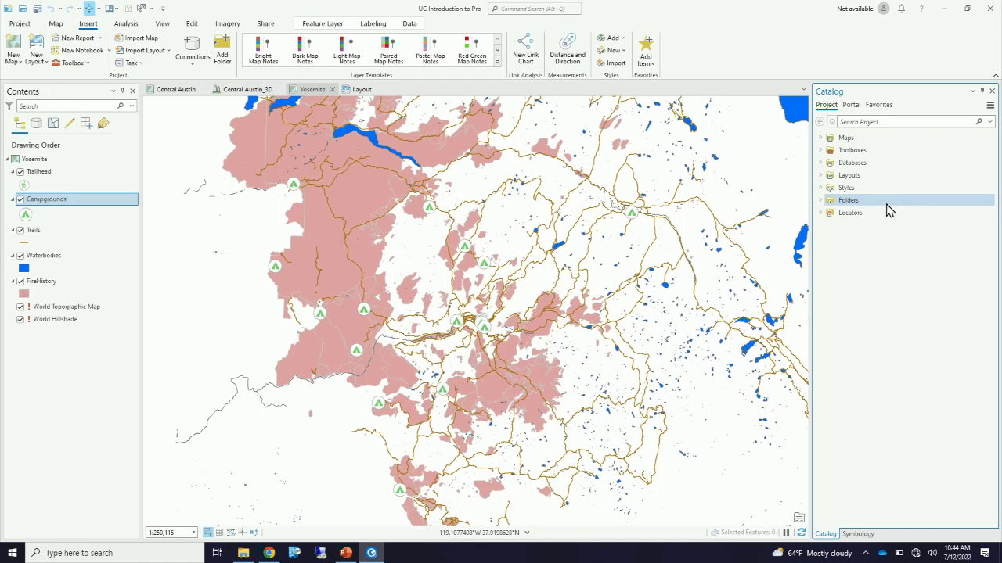
click(856, 150)
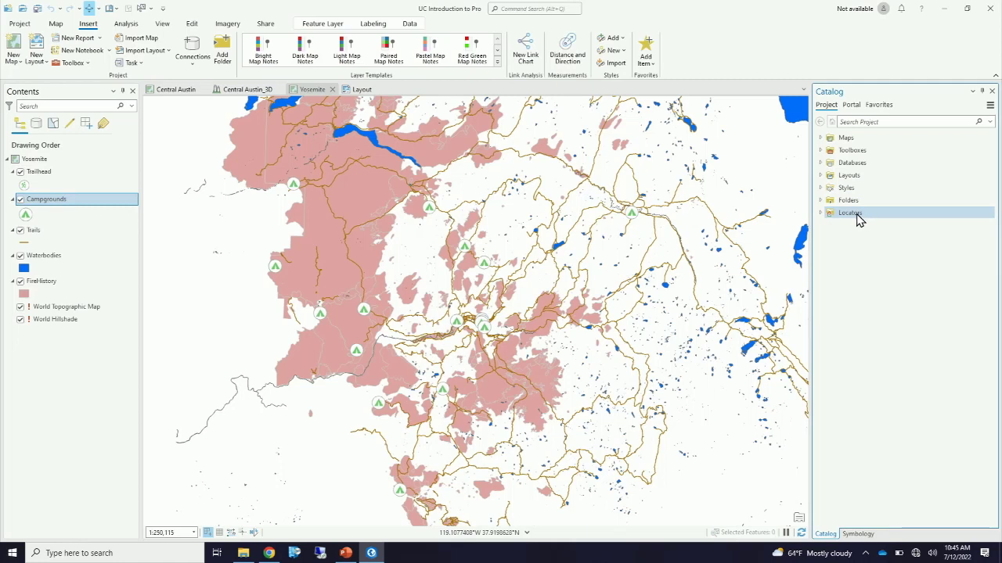
click(878, 109)
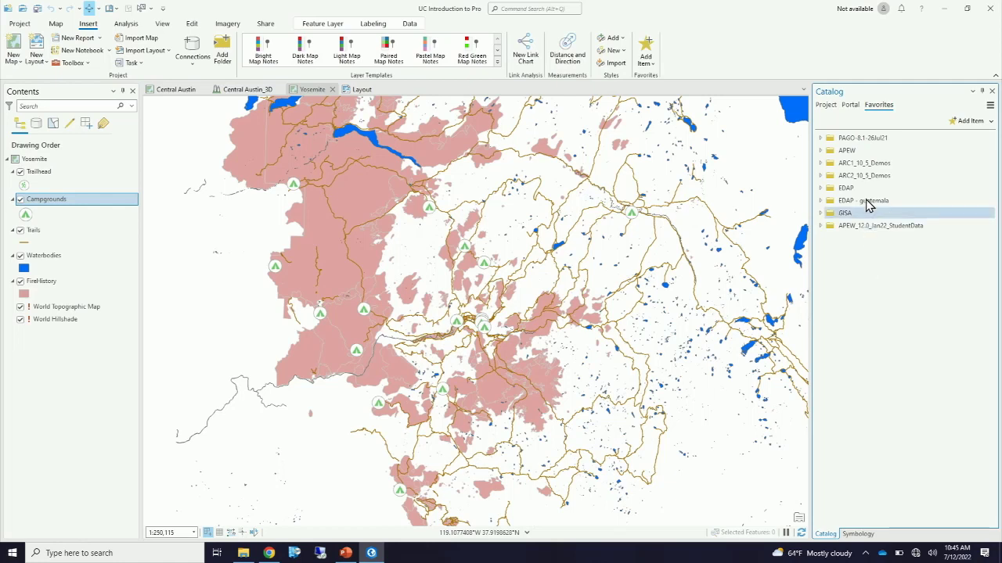
click(826, 108)
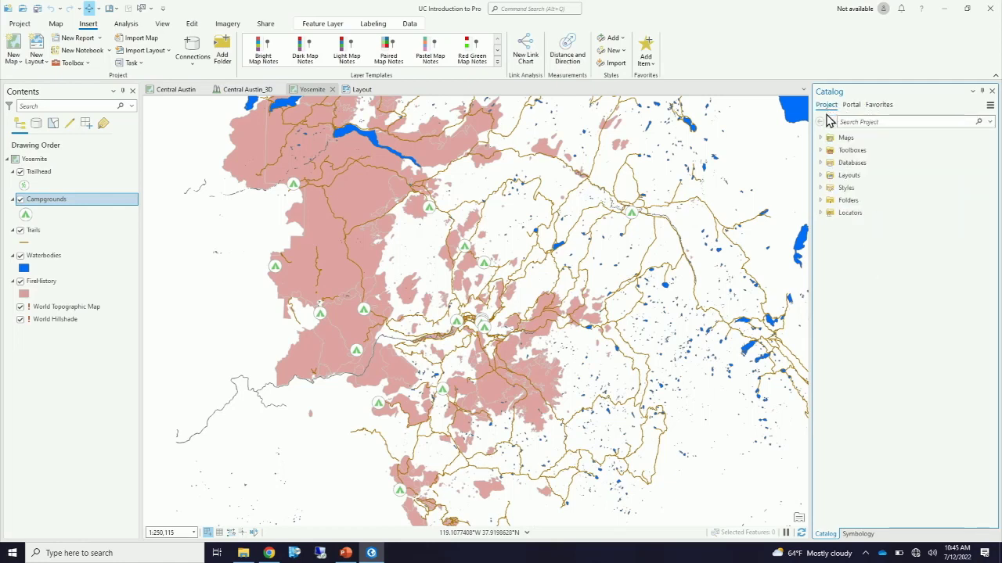
Step: Browse the UC Introduction to Pro project folder down to its geodatabase contents and show the options available for the folder connection
click(820, 200)
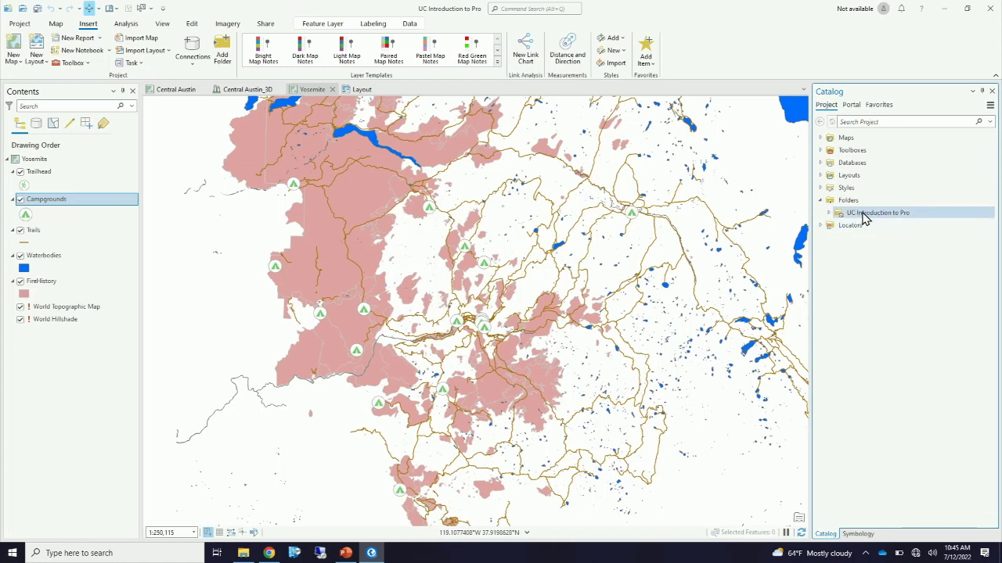
click(829, 213)
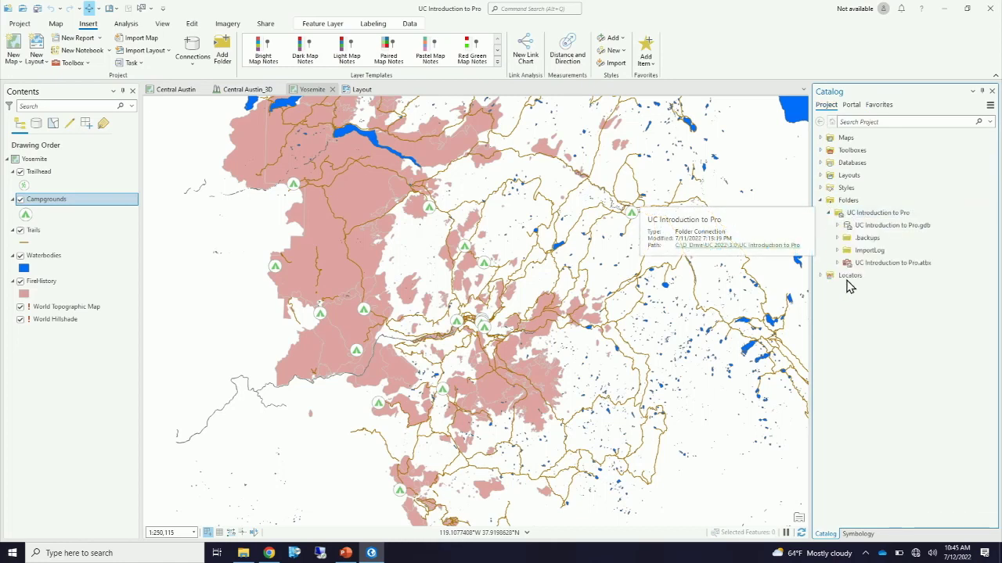
click(837, 225)
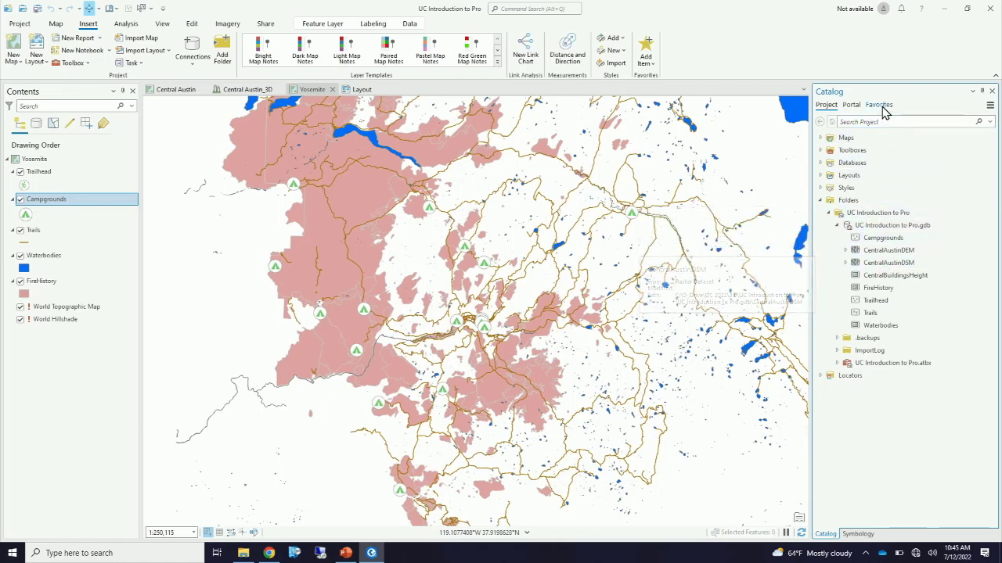
right_click(855, 216)
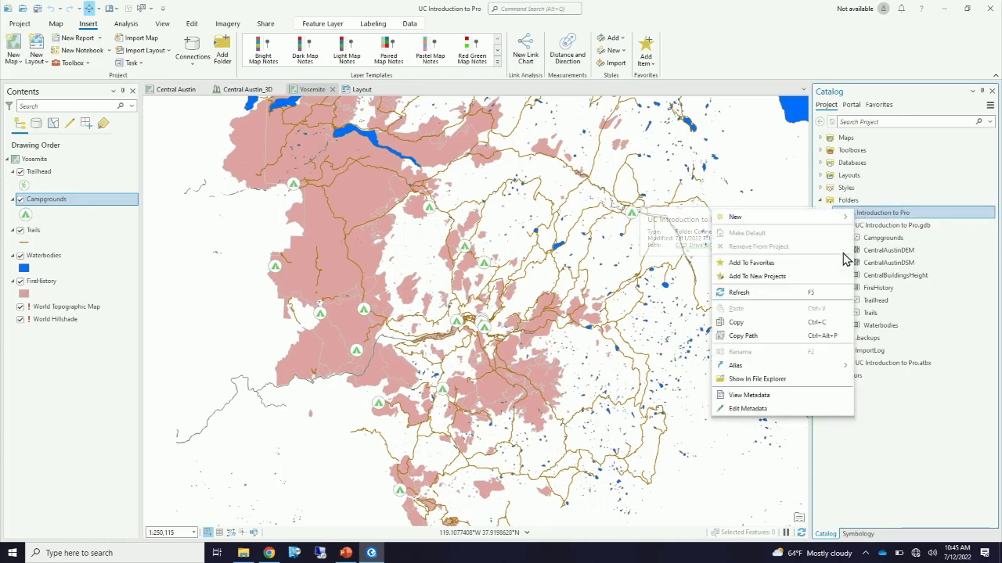
Step: Examine the 05-Tables folder inside the ARC2_10_5_Demos favorite, then collapse the favorite
click(878, 105)
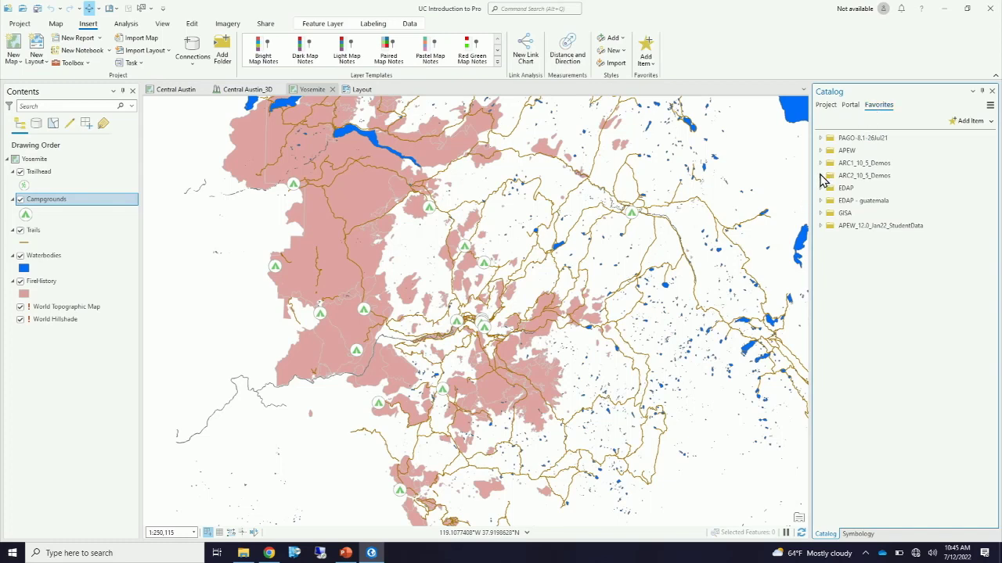
click(821, 175)
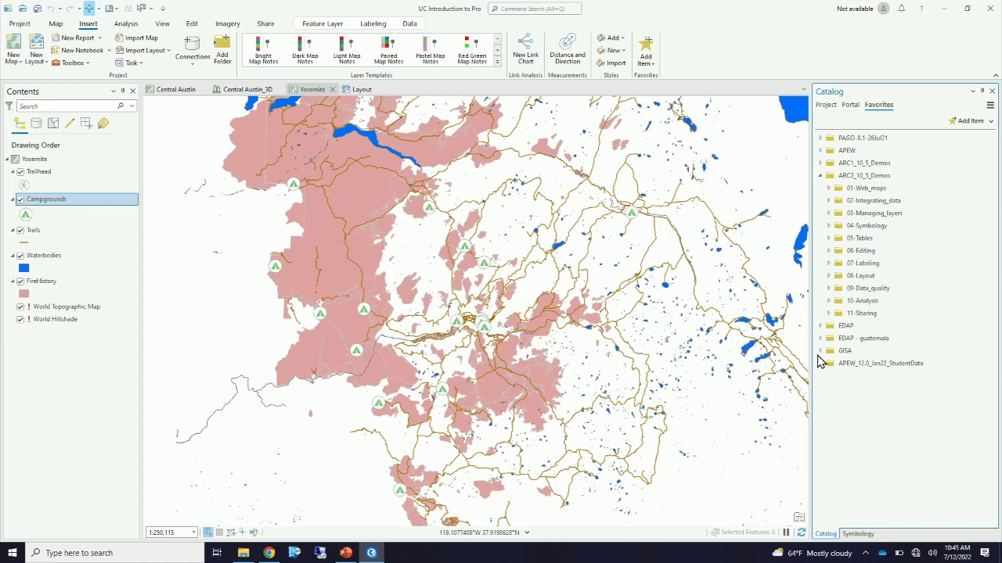
click(828, 238)
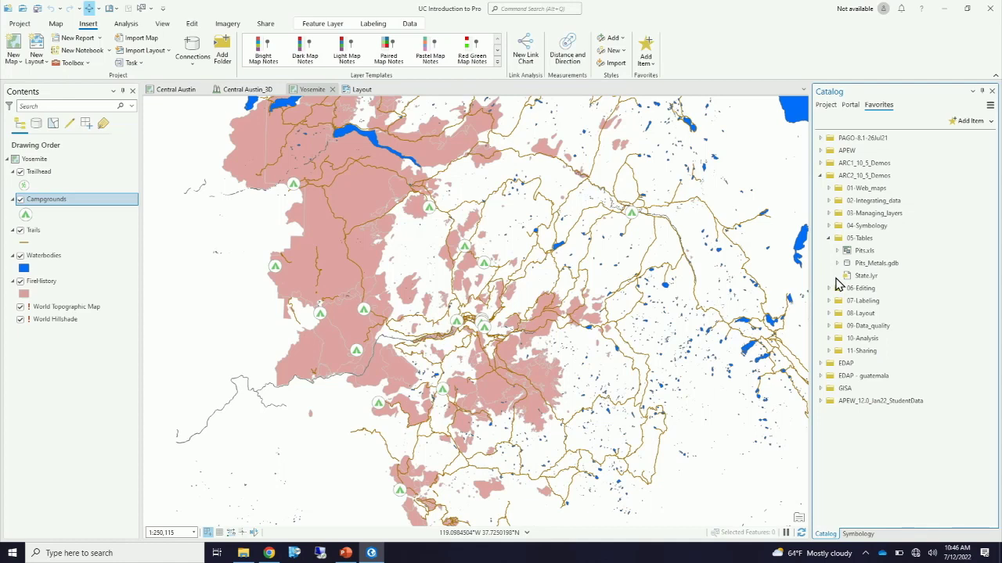
click(820, 177)
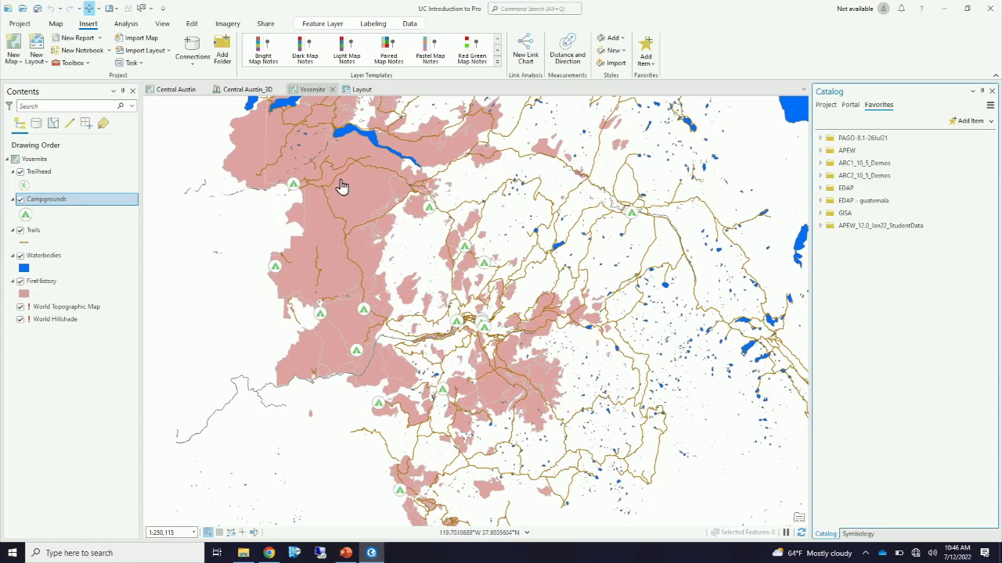
Step: Review the portal connections, the licensing information and the application options down to Customize the Ribbon
click(21, 25)
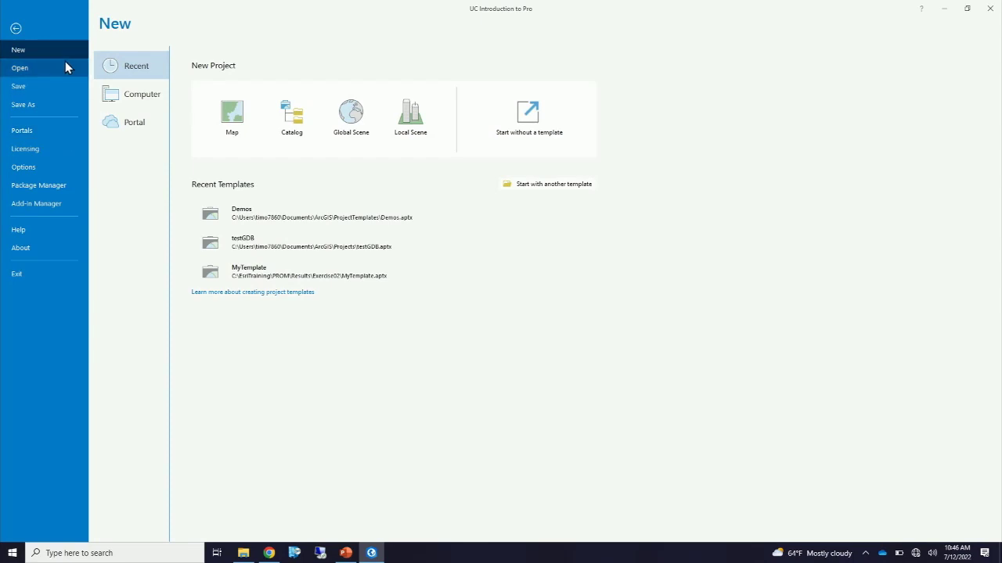
click(37, 132)
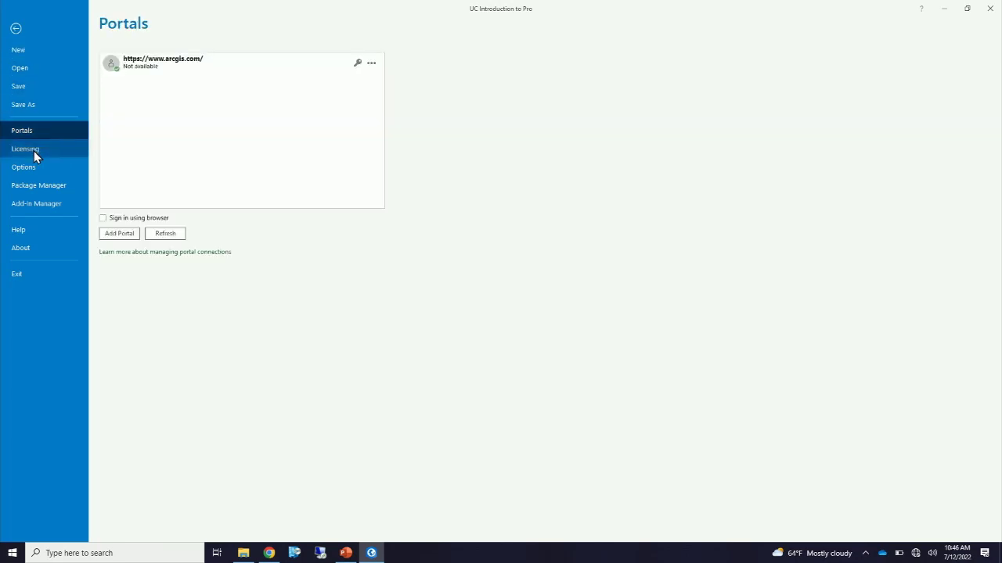
click(34, 151)
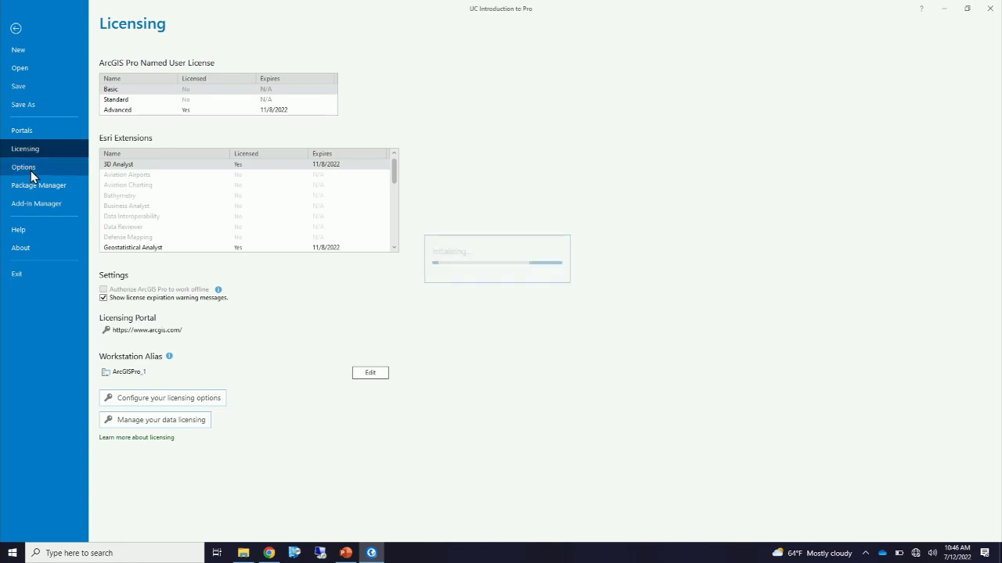
click(31, 167)
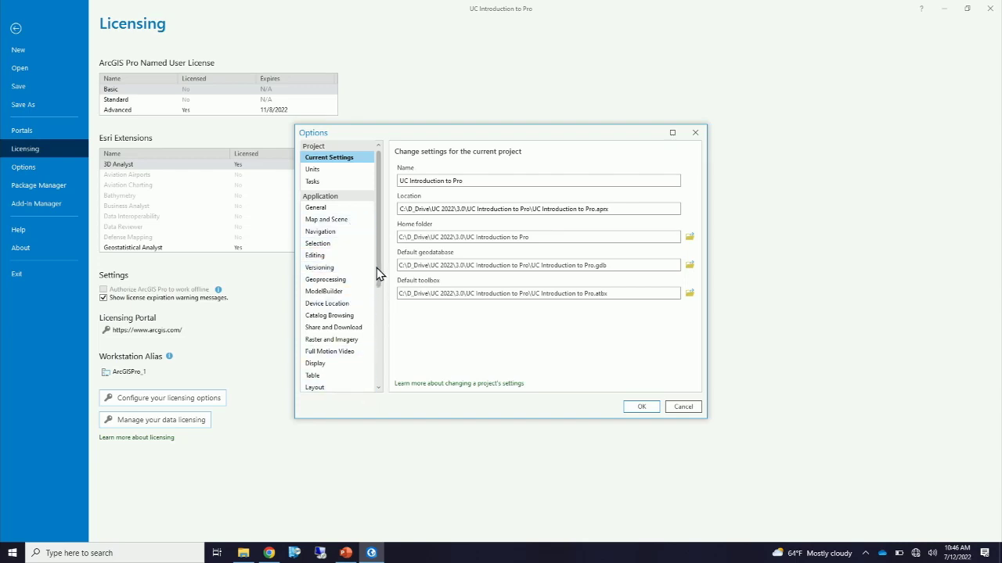
drag(378, 269, 380, 347)
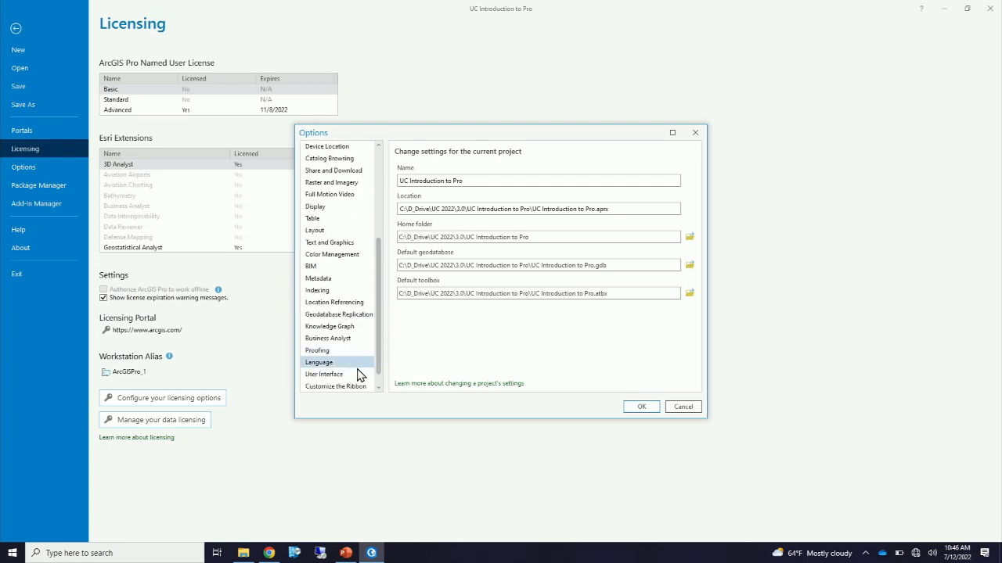
click(341, 388)
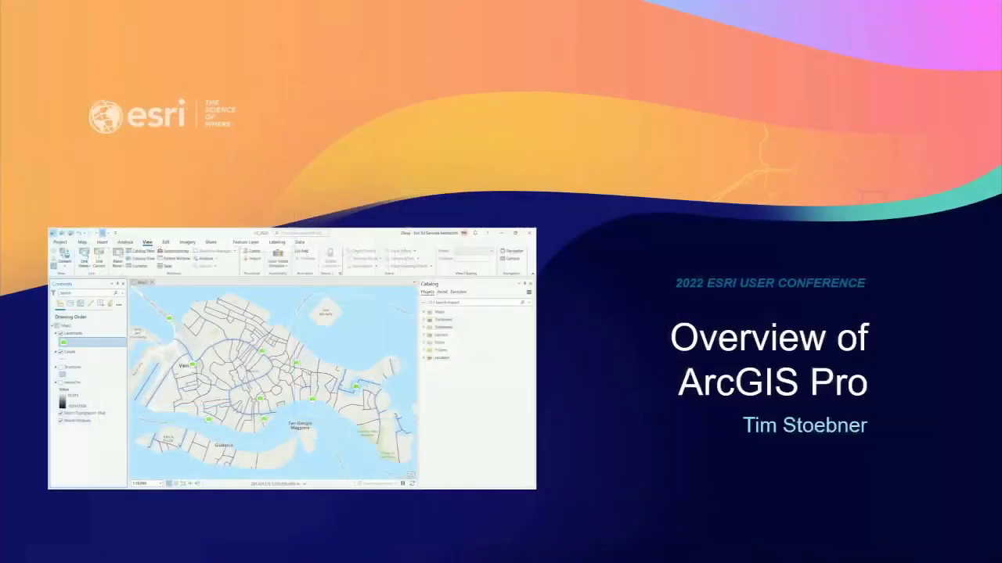
key(Right)
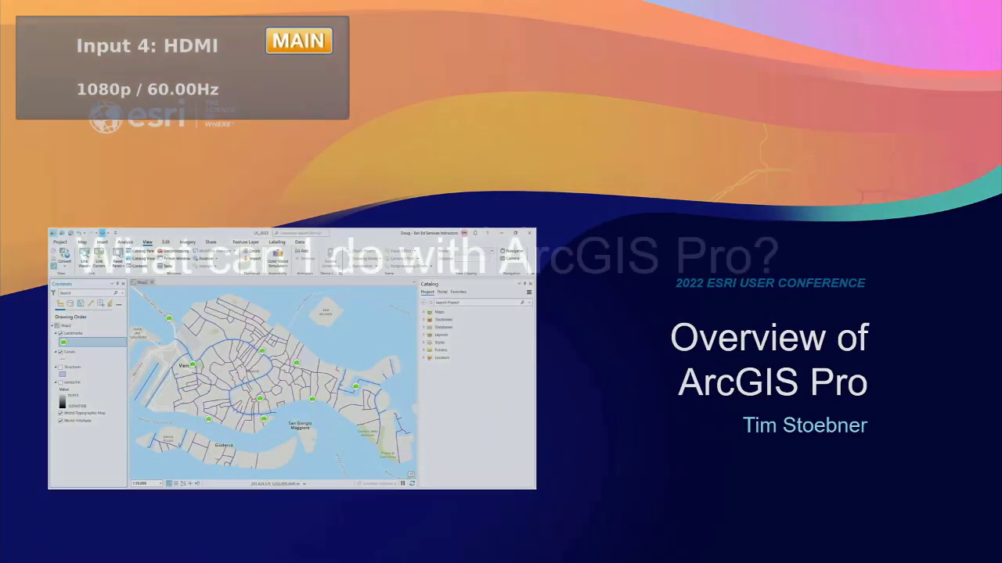
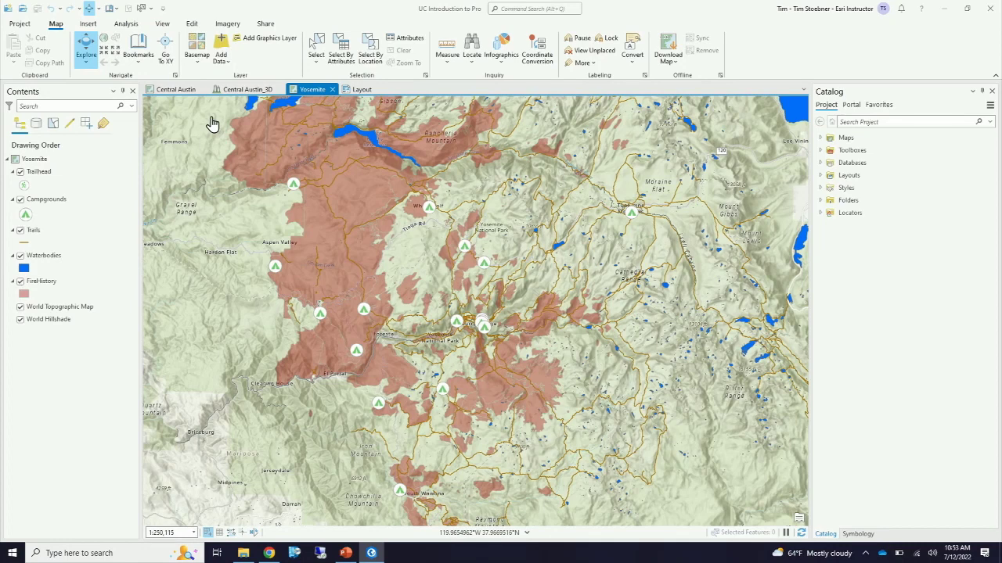
Step: Open the Pairwise Buffer tool from the geoprocessing project favorites and choose Waterbodies as its input features
click(123, 25)
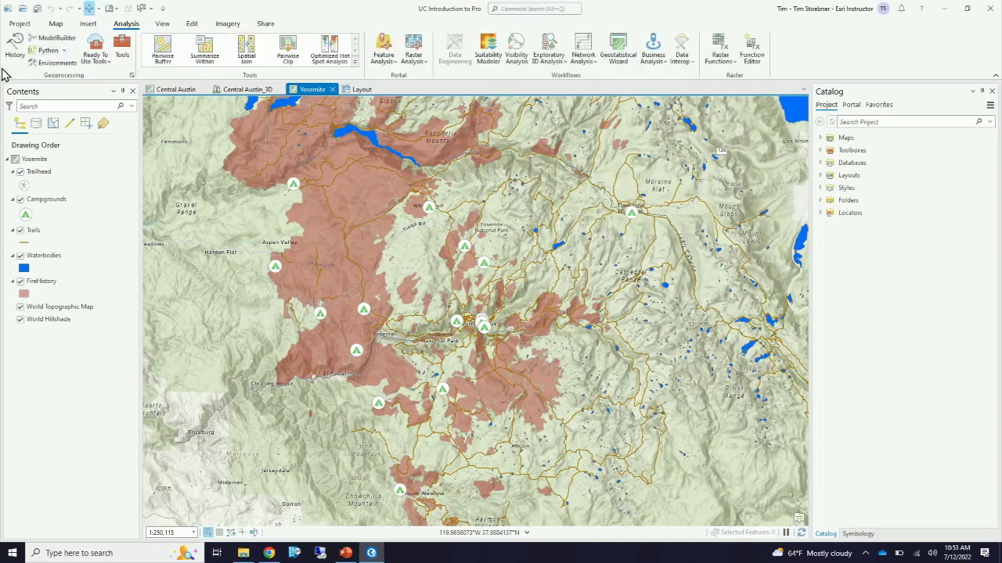
click(125, 55)
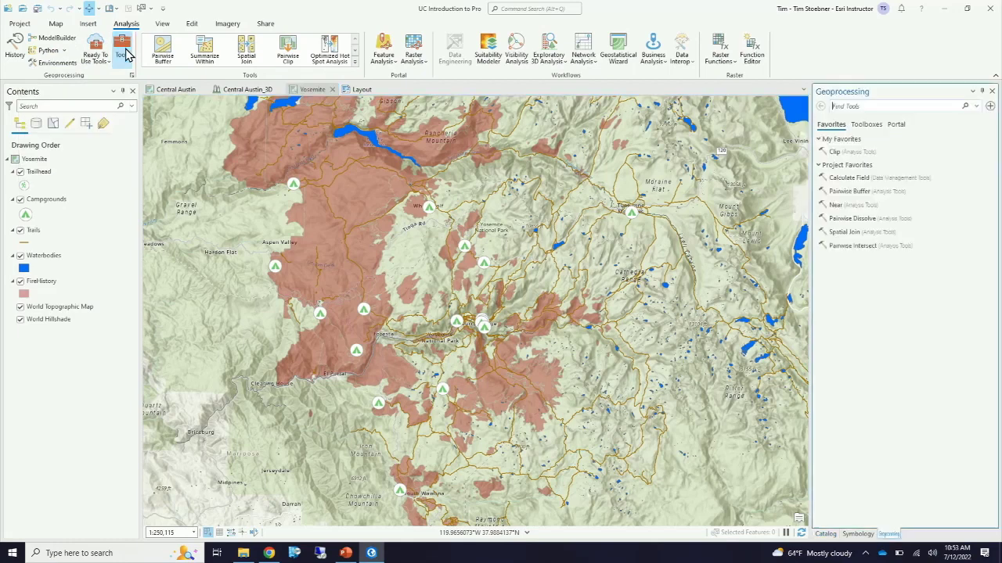
click(875, 104)
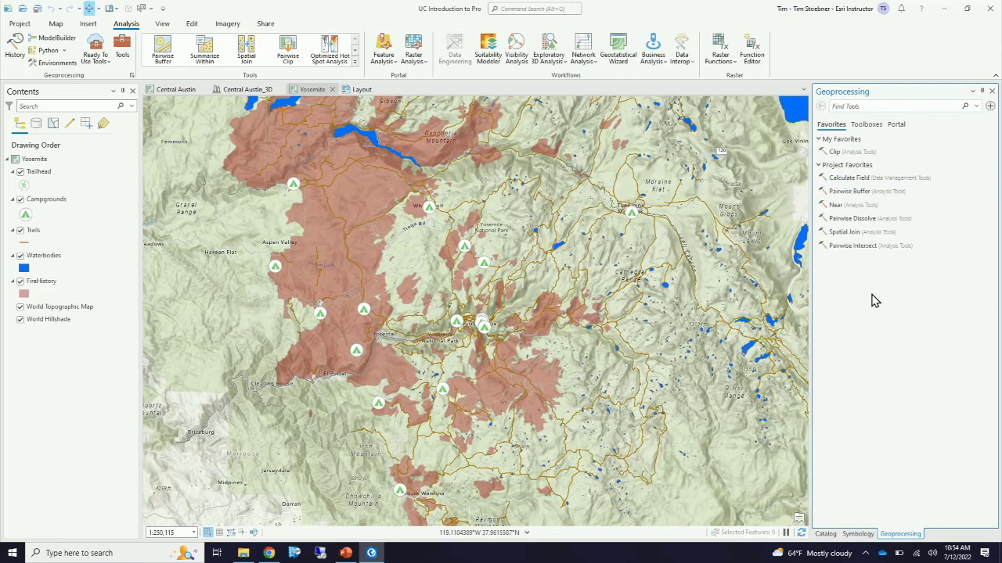
click(846, 193)
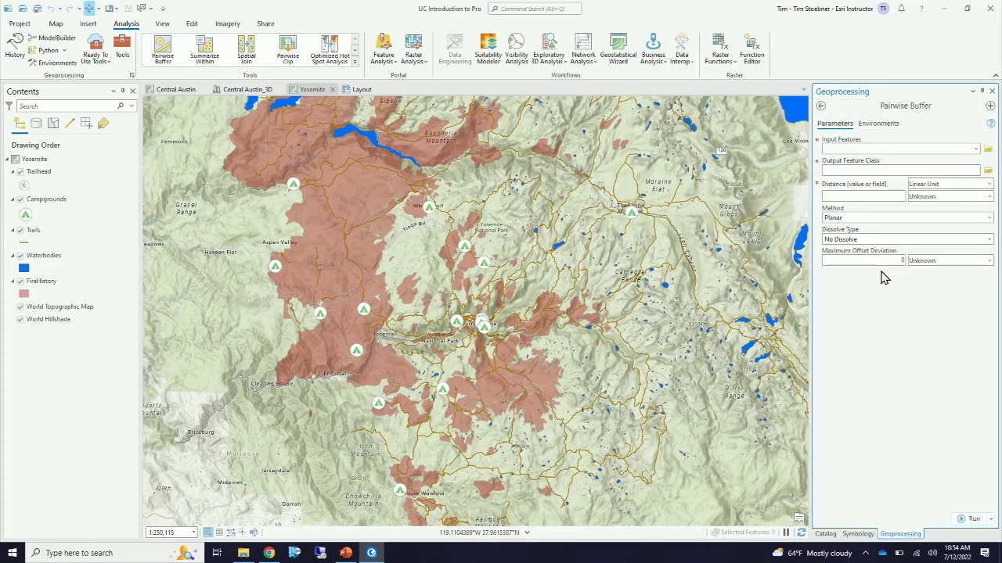
click(975, 148)
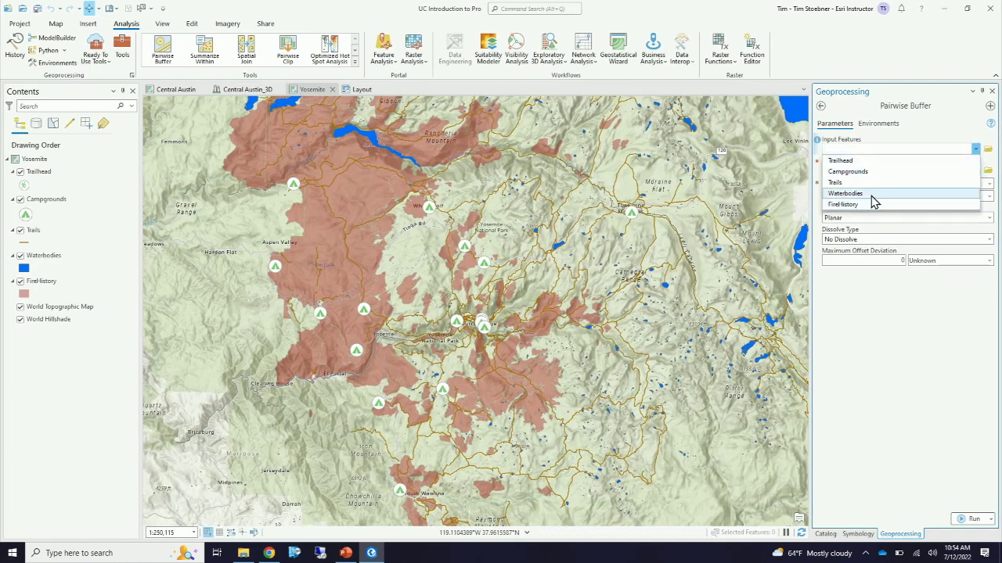
click(872, 197)
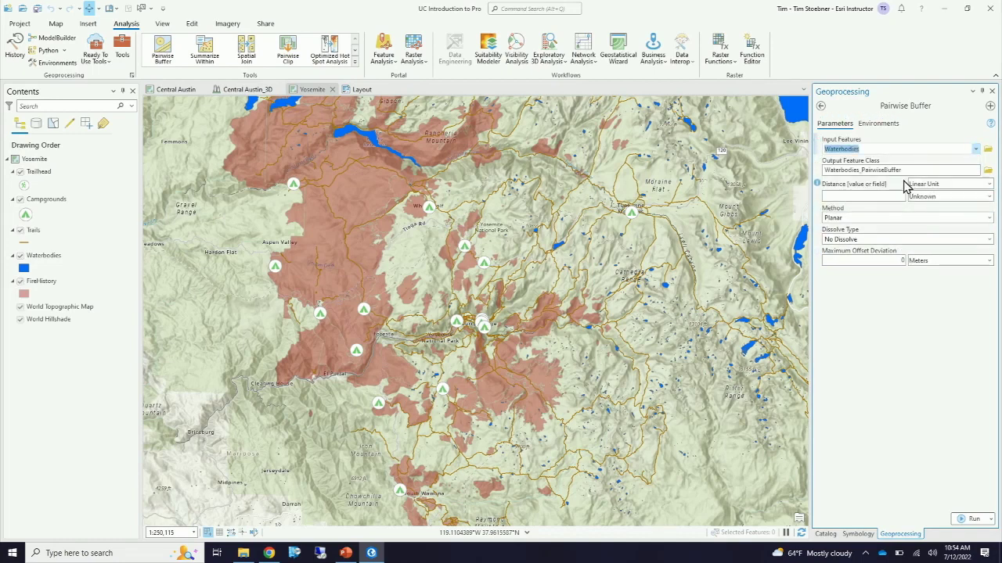
Step: Run the buffer with a distance of 0.25 statute miles, dissolving all output features into a single feature
click(894, 196)
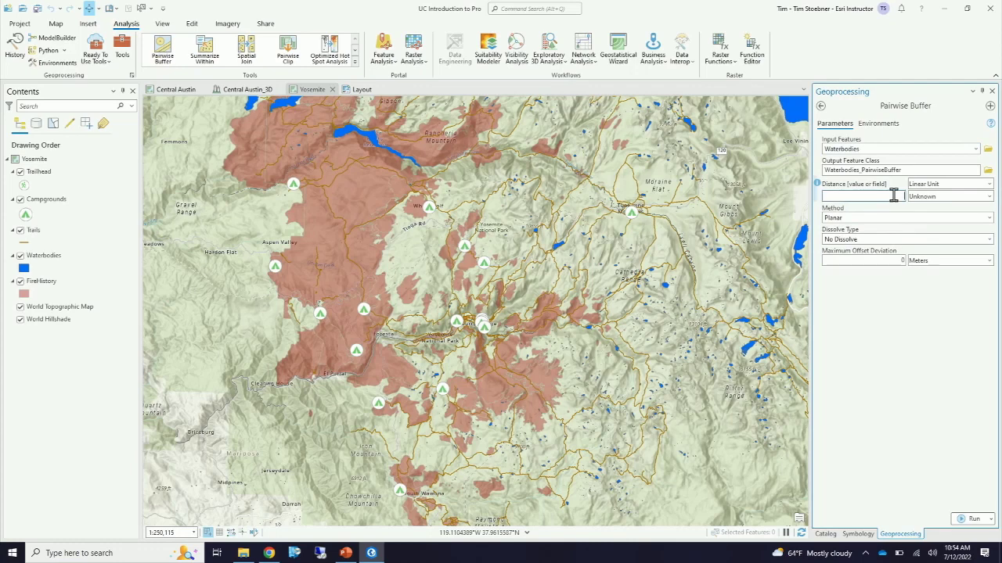
text(.25)
click(959, 198)
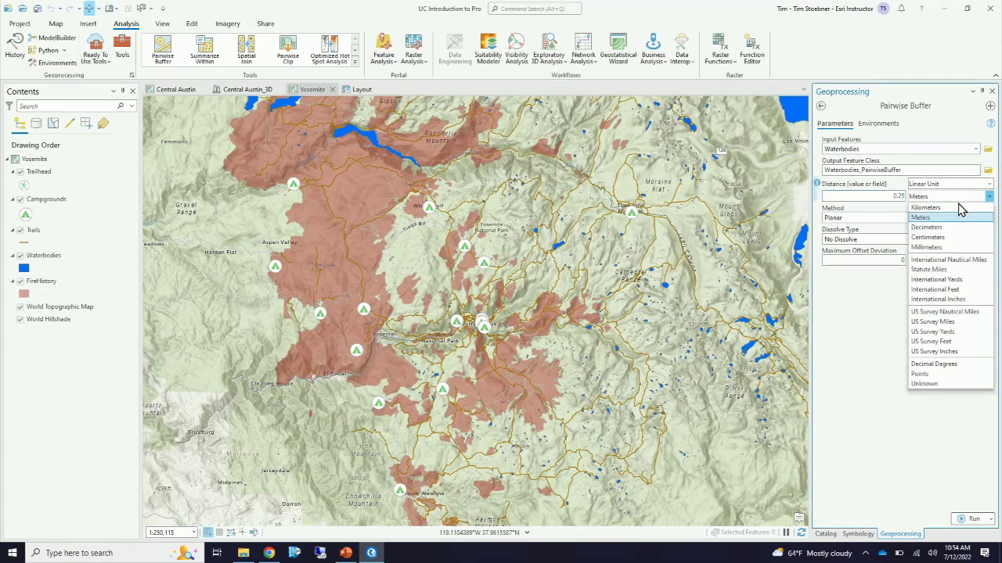
click(930, 269)
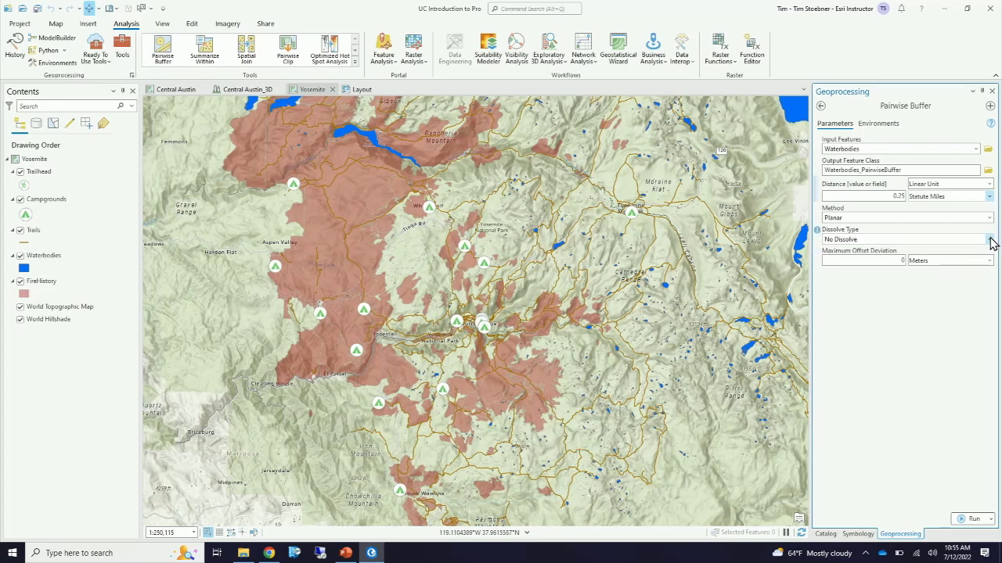
click(990, 240)
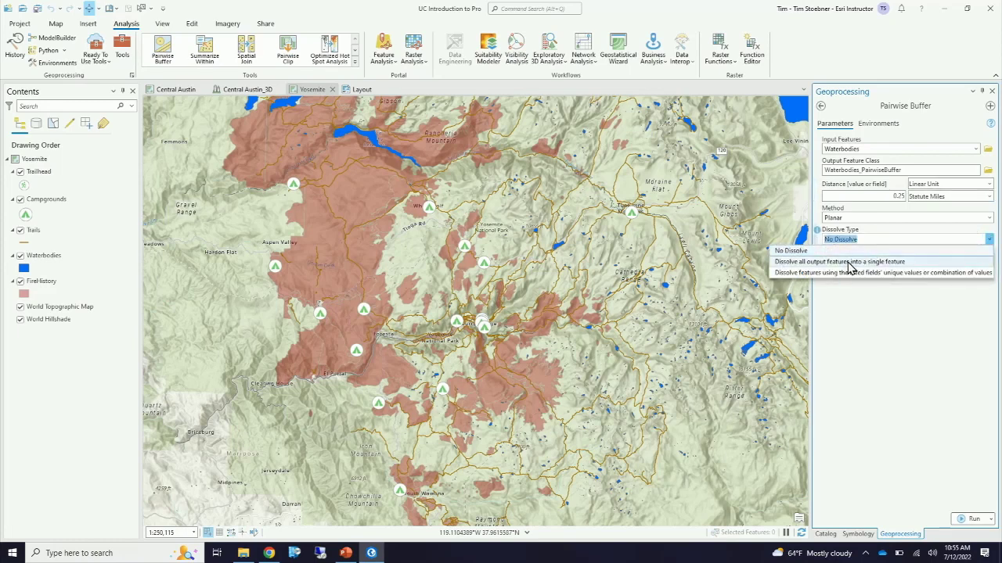
click(848, 263)
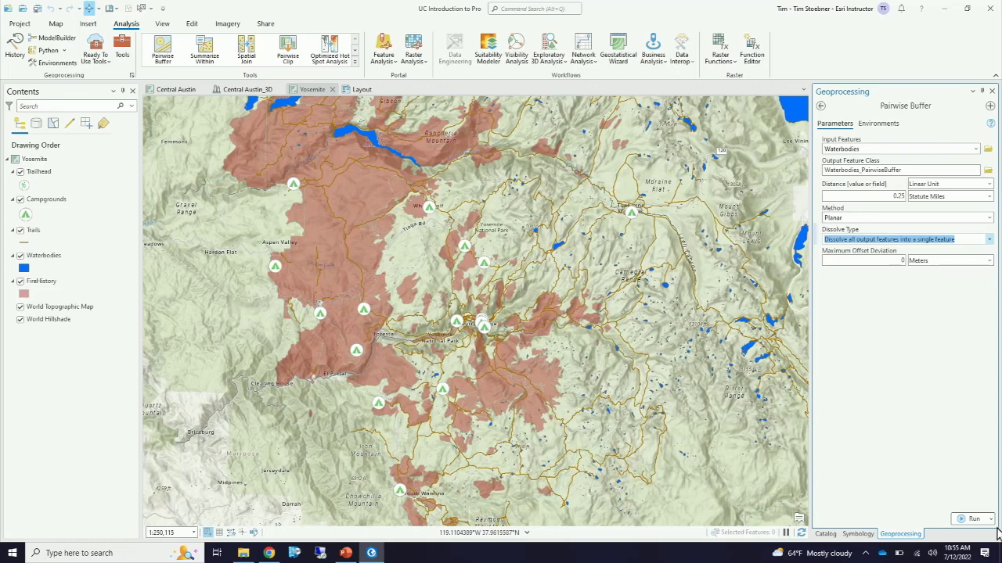
click(972, 520)
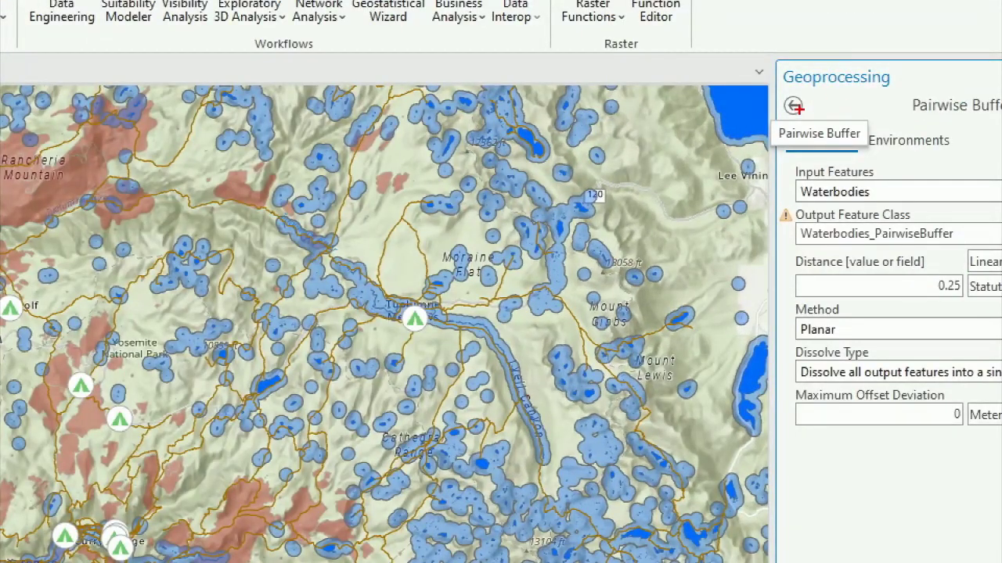
Step: Return to the geoprocessing tool list, search for "select" and look through the matching tools
drag(793, 106, 757, 172)
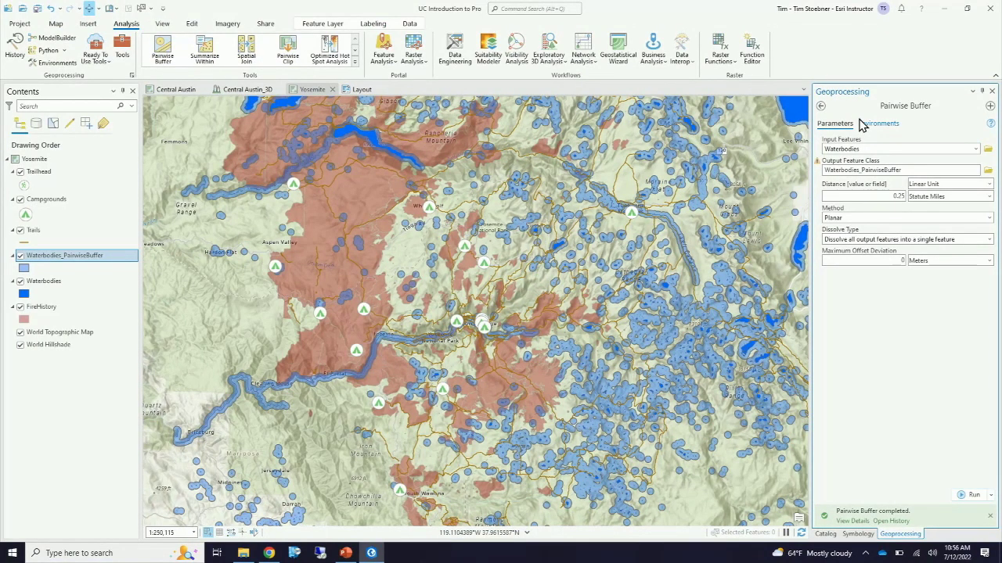
click(820, 106)
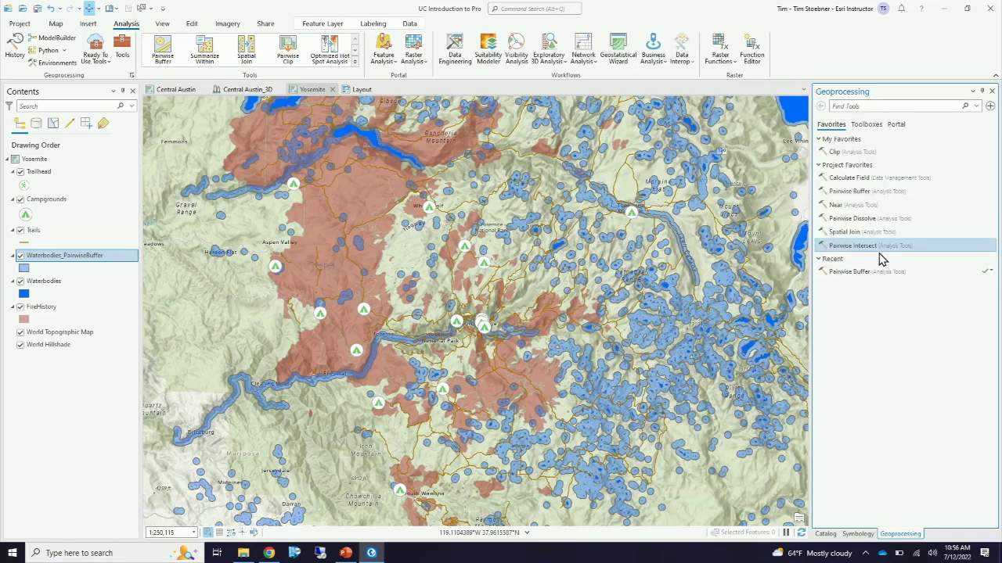
click(865, 107)
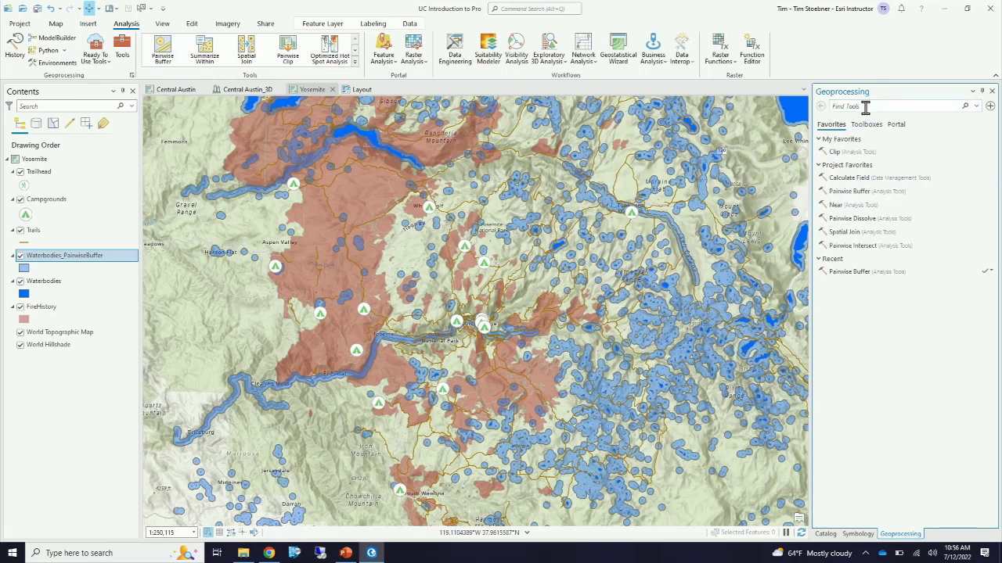
text(select)
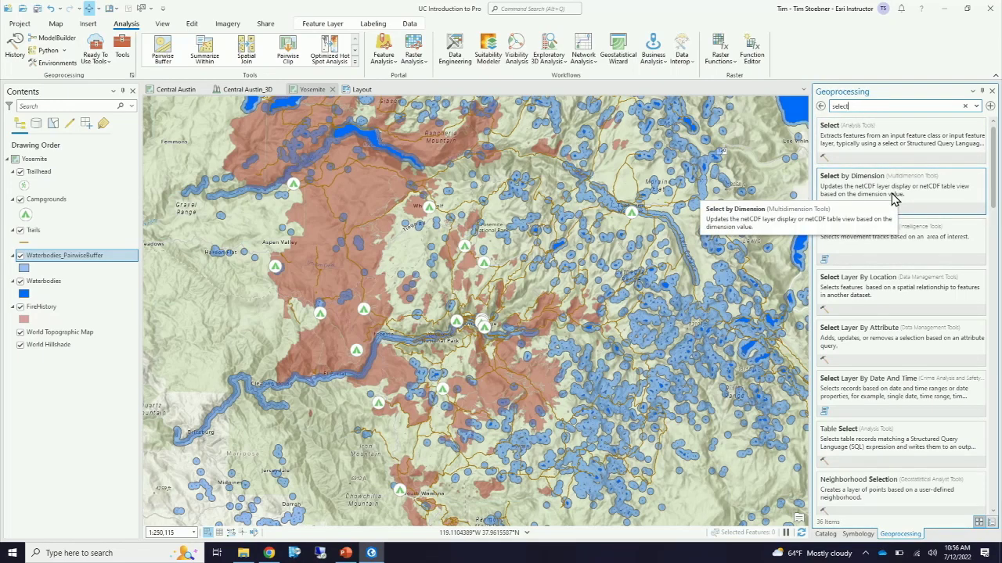
scroll(895, 203, down, 5)
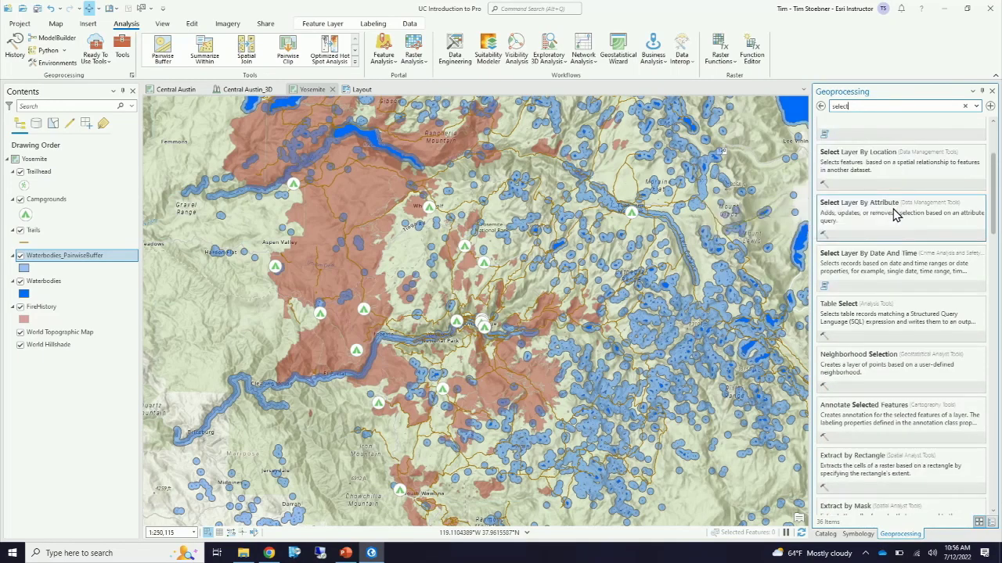
scroll(880, 245, down, 2)
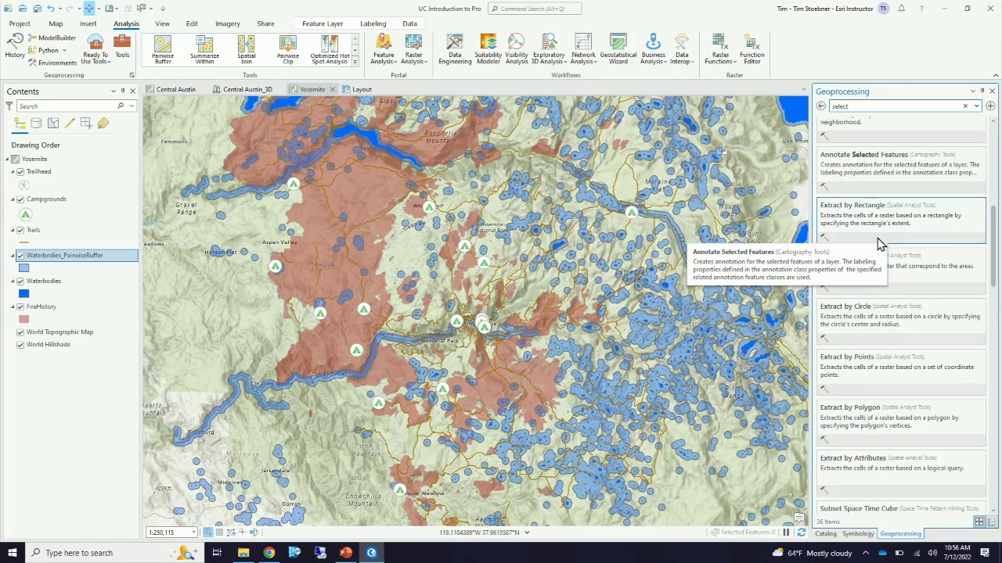
scroll(885, 227, up, 7)
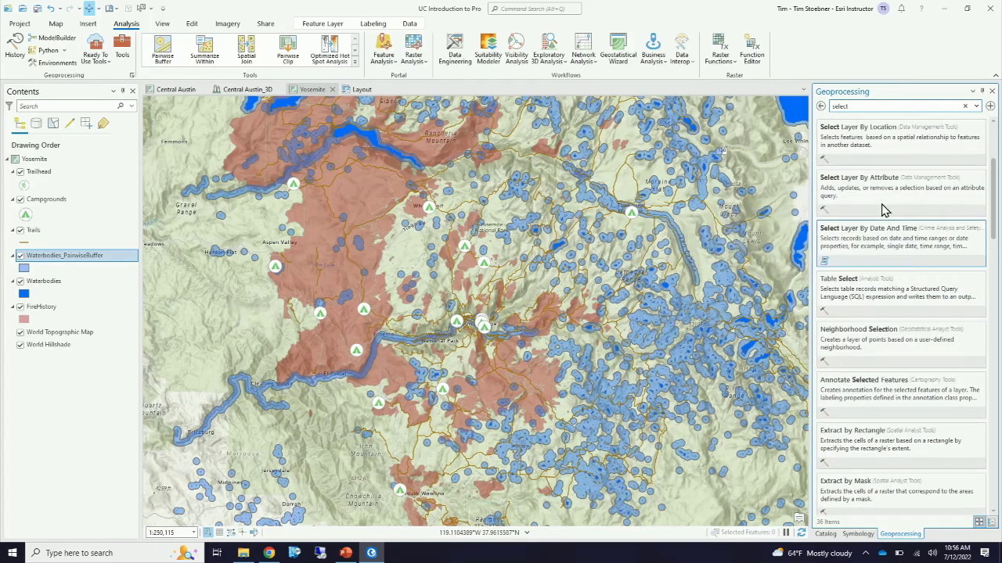
Step: Open the Select Layer By Location tool with Campgrounds as input features and Waterbodies_PairwiseBuffer as selecting features, keeping the Intersect relationship
scroll(887, 205, up, 4)
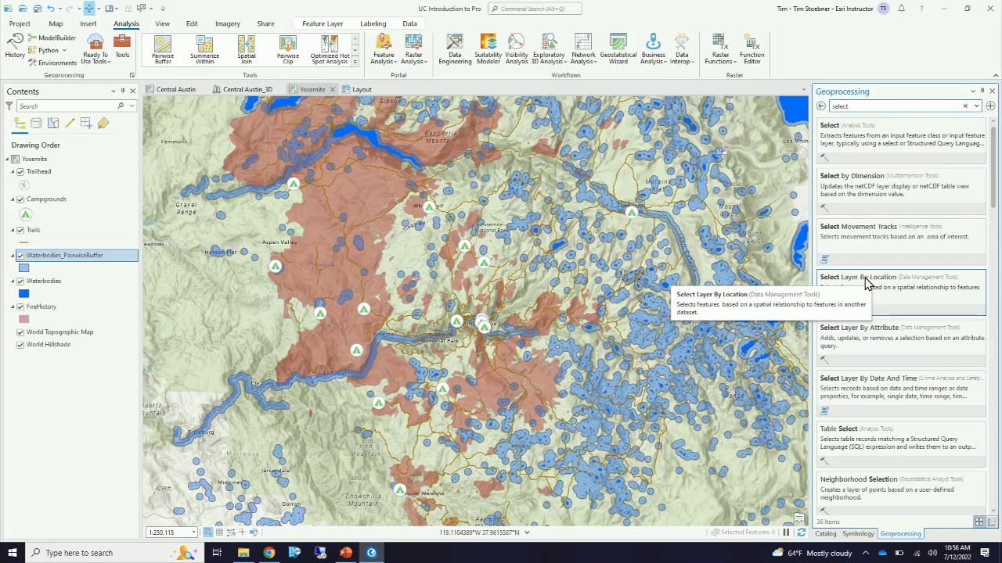
click(866, 283)
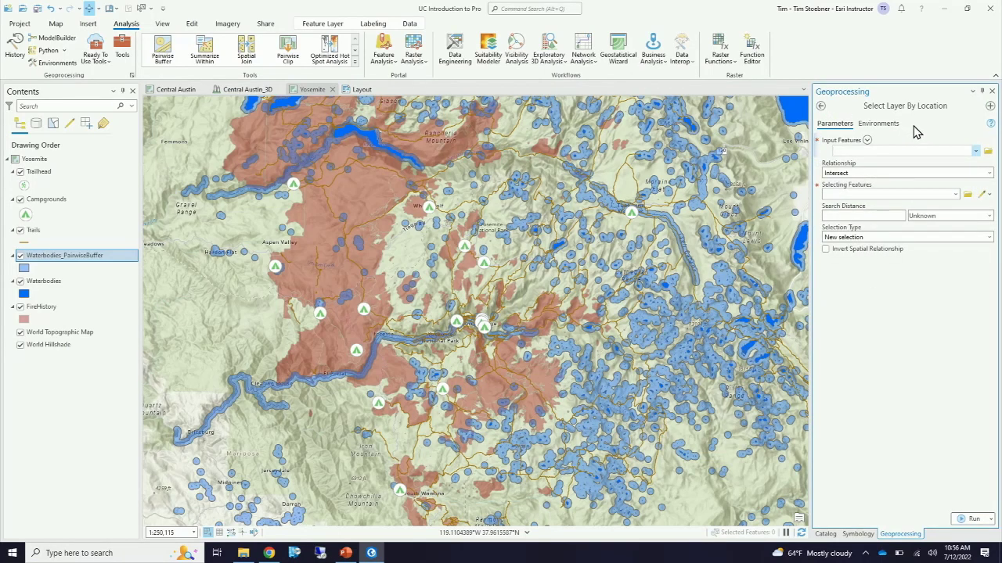
click(975, 151)
click(923, 173)
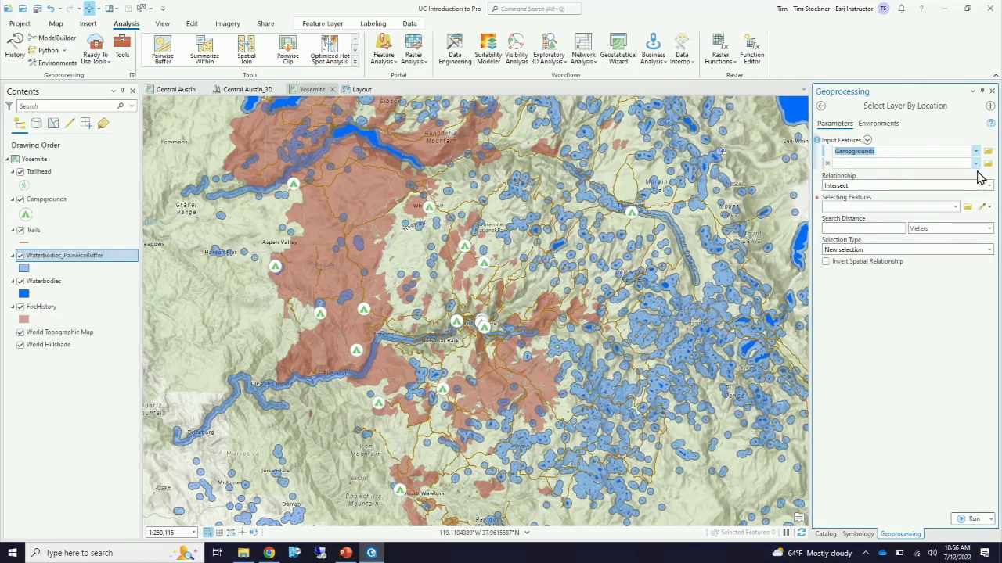
click(955, 208)
click(897, 252)
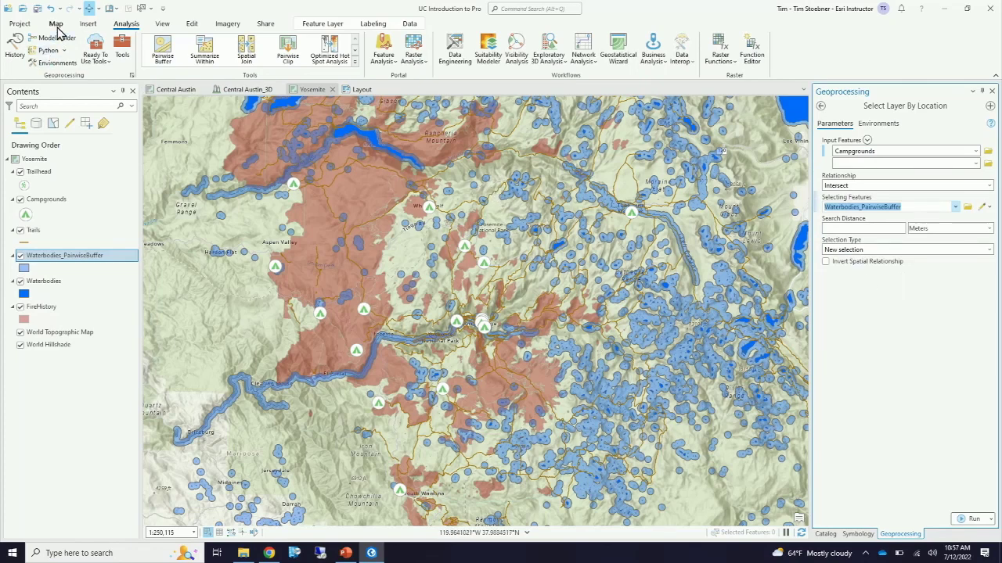
click(57, 26)
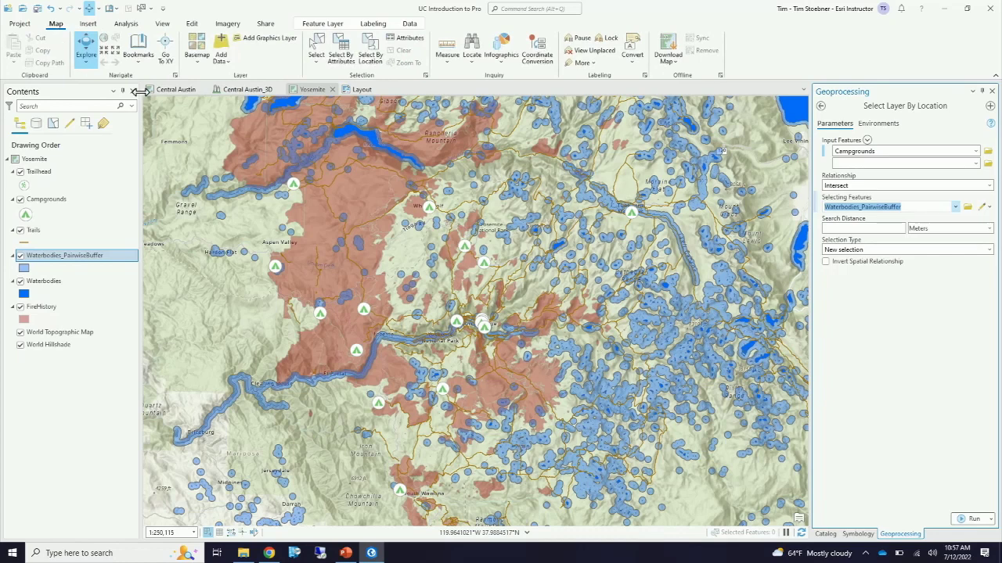
click(371, 56)
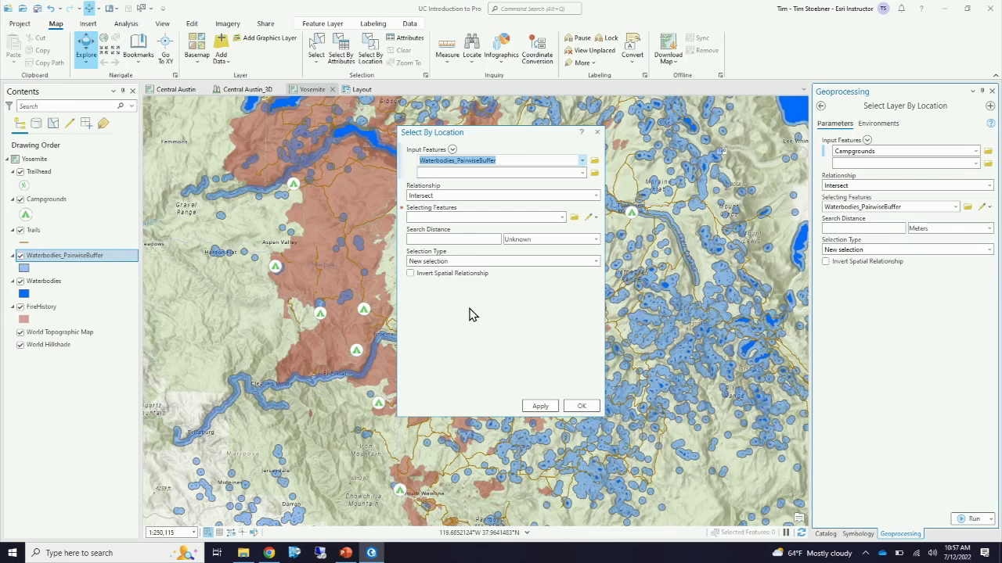
click(503, 160)
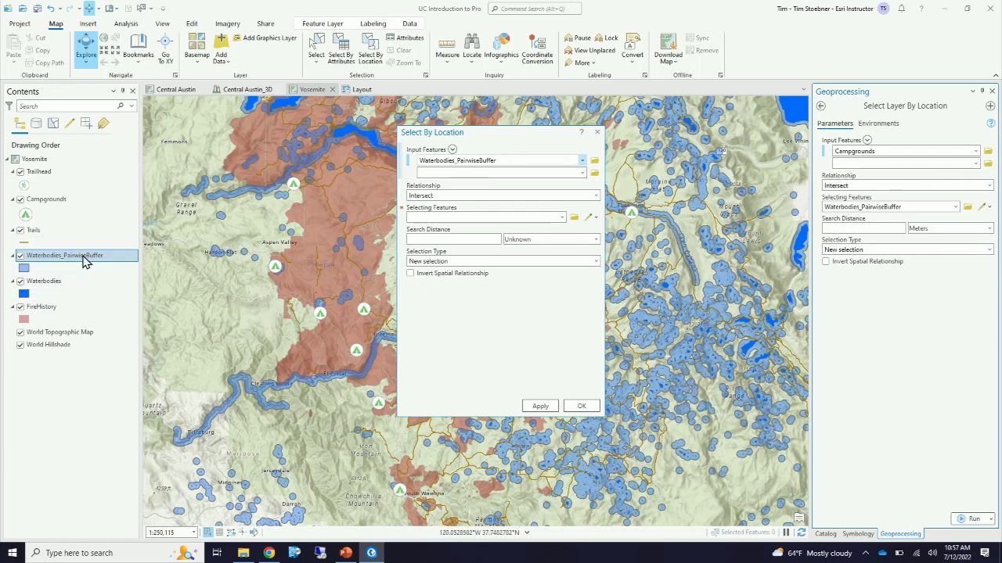
click(596, 133)
Step: Select the campgrounds that intersect Waterbodies_PairwiseBuffer with a new Select By Location selection
click(70, 200)
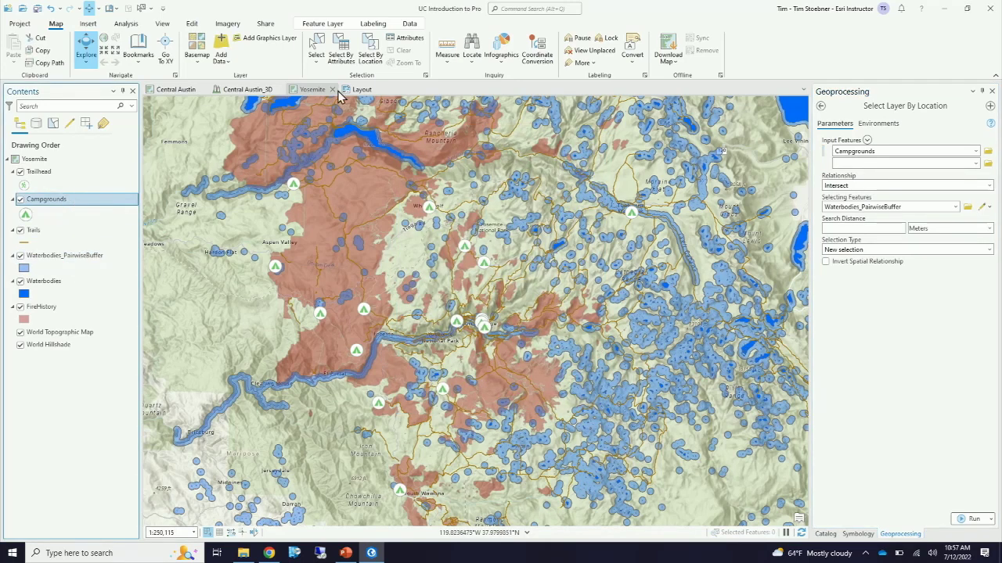
click(370, 50)
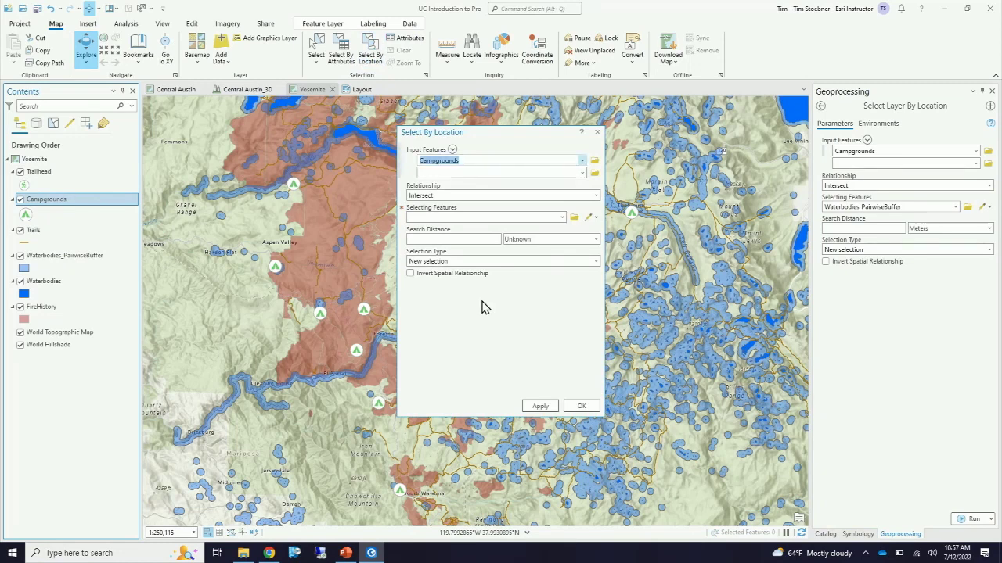
click(561, 216)
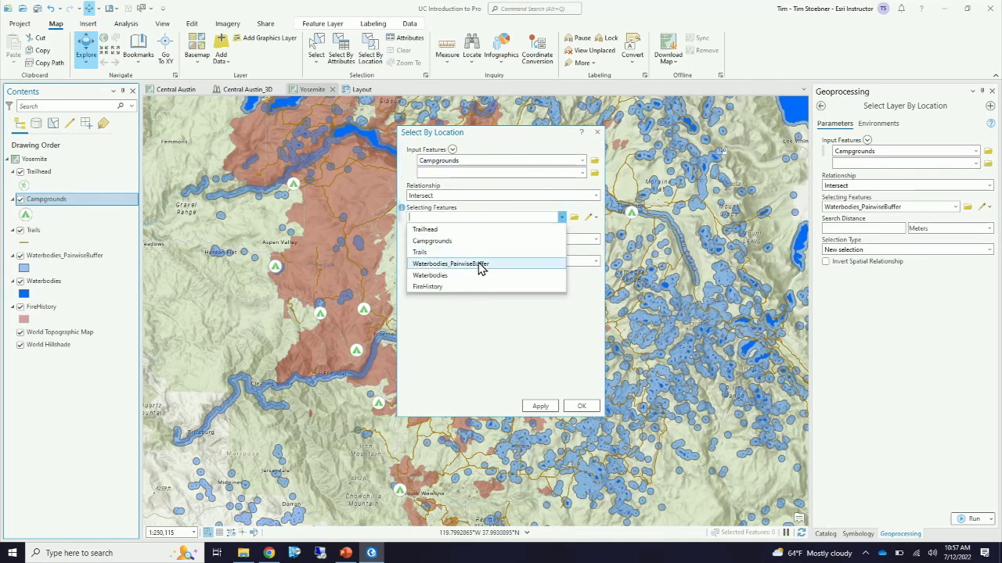
click(481, 265)
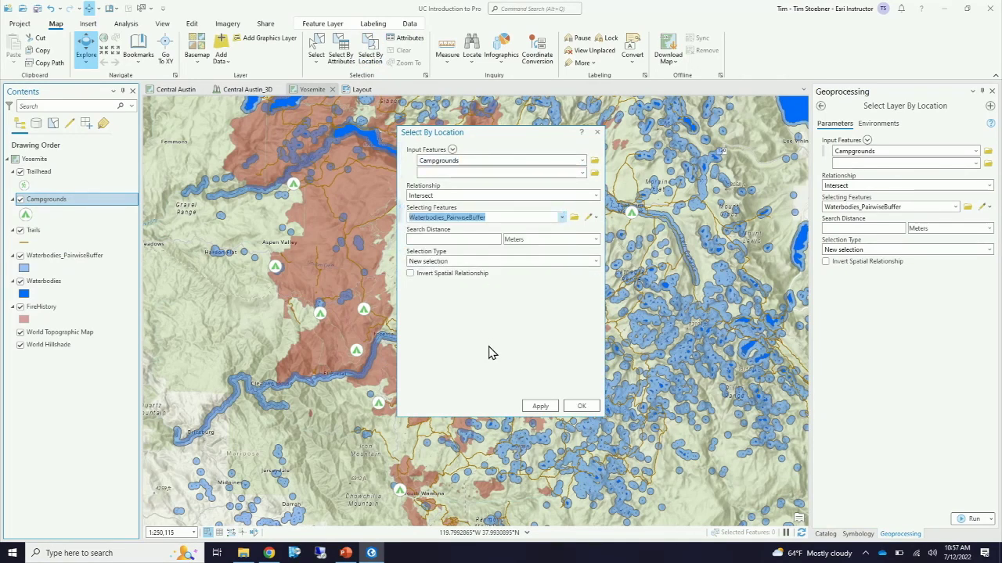
click(580, 407)
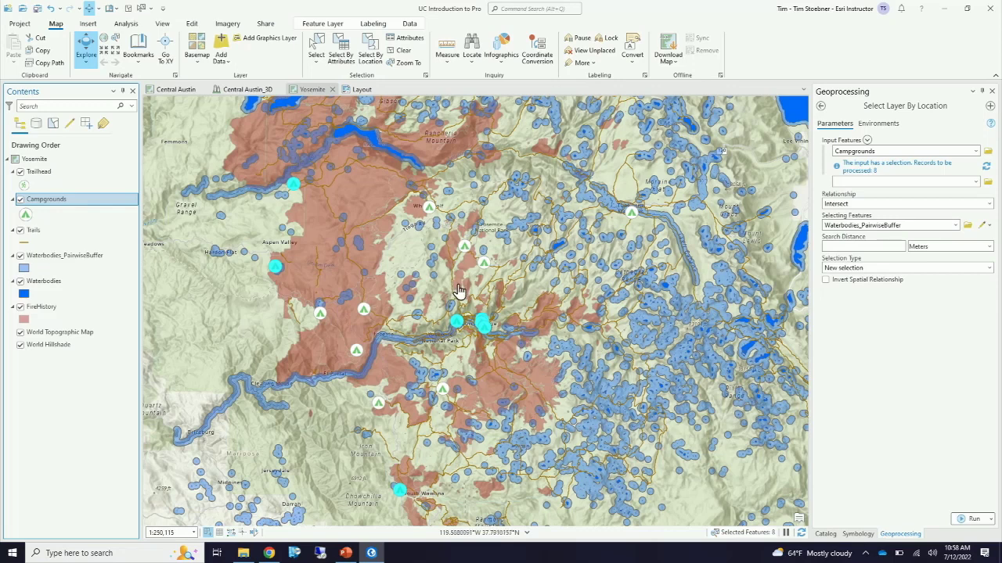
click(371, 57)
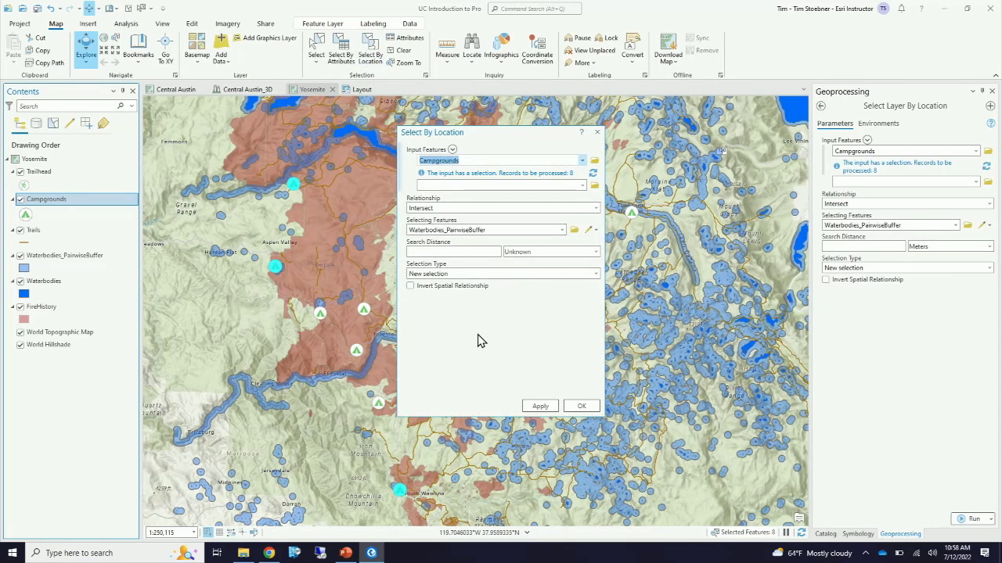
click(596, 133)
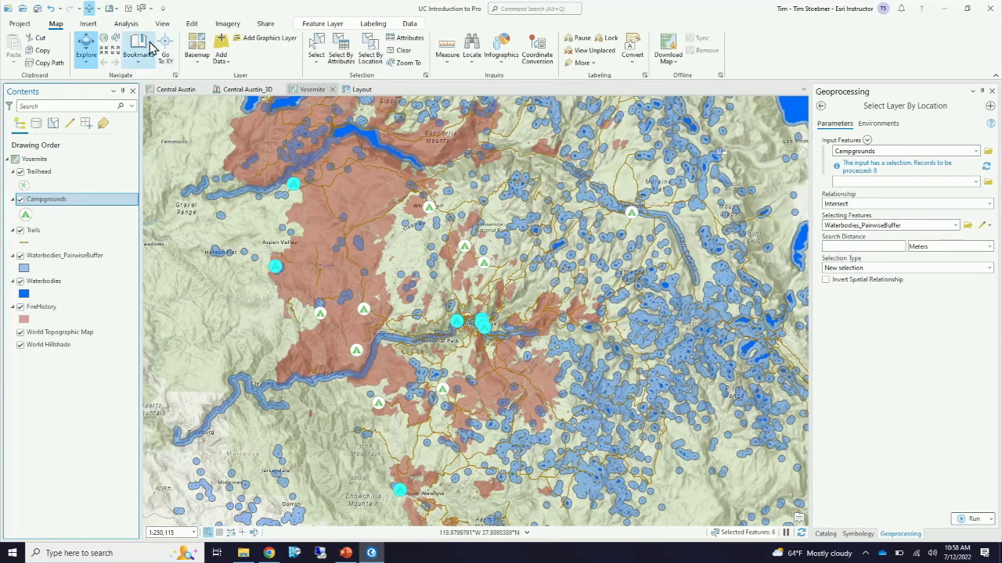
Step: Create a new ModelBuilder model, float its view and dock it back among the other open views
click(126, 24)
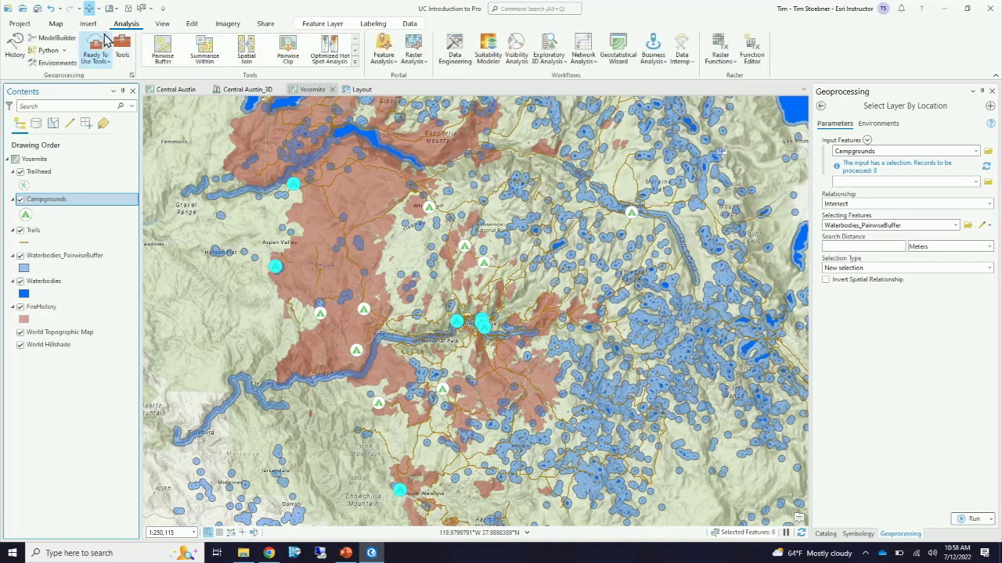
click(57, 39)
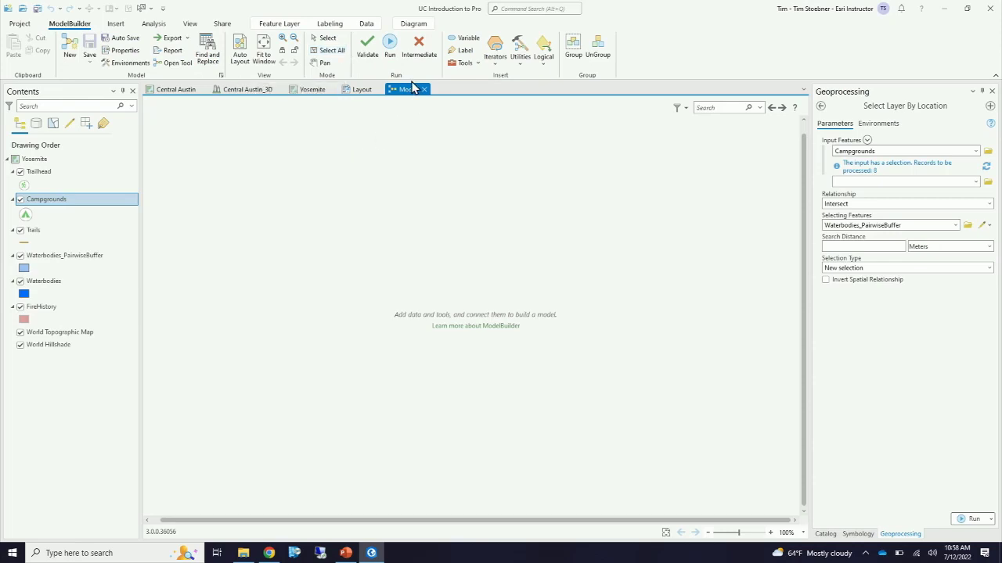
drag(408, 89, 407, 140)
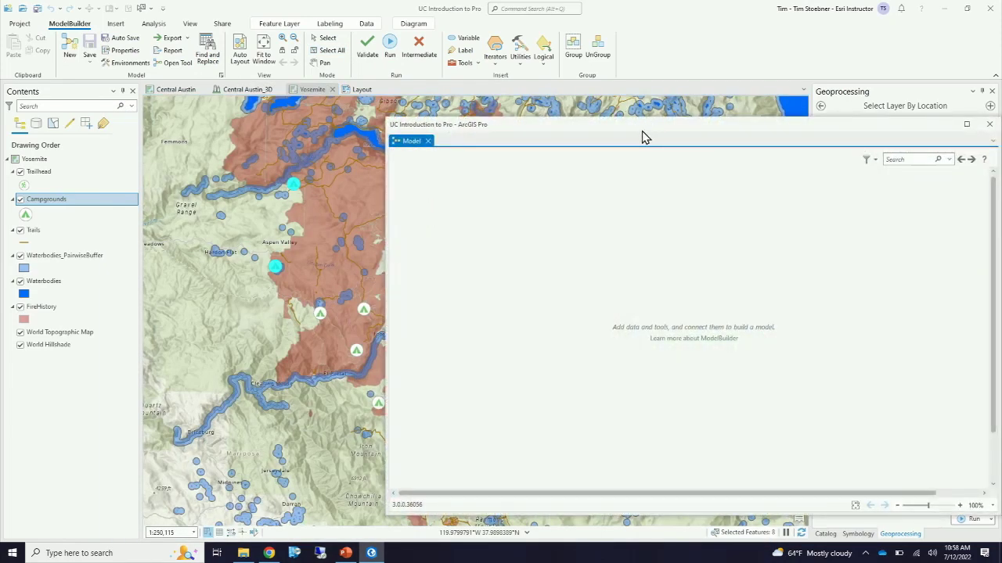
drag(630, 135, 476, 313)
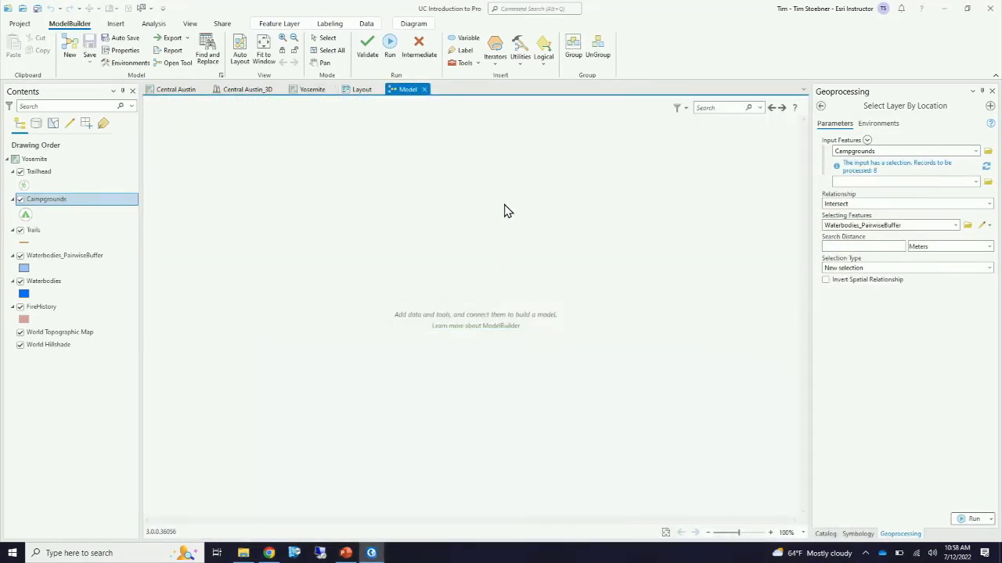
Step: Return to the geoprocessing favorites and add the Pairwise Buffer and Clip tools to the model
click(820, 106)
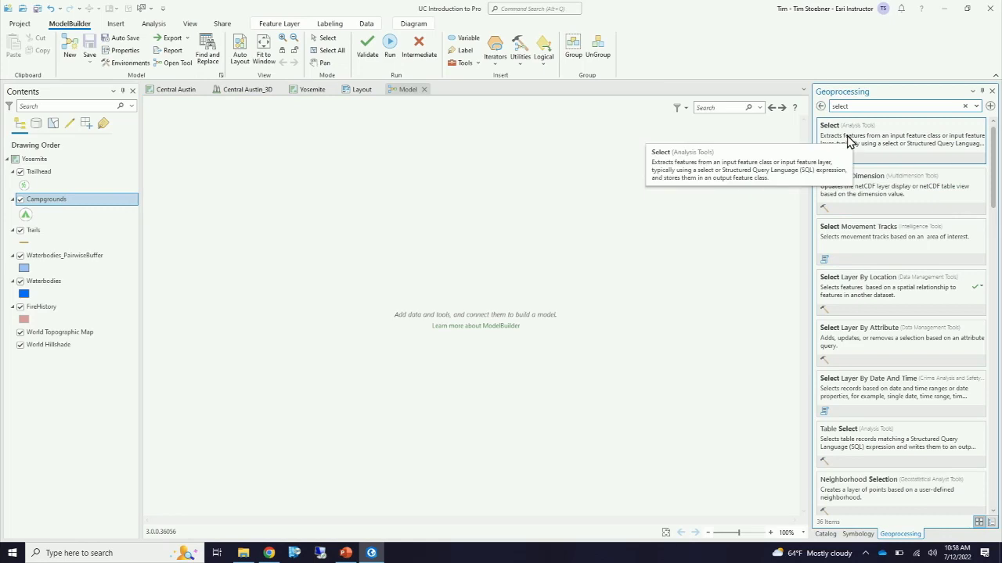
click(965, 106)
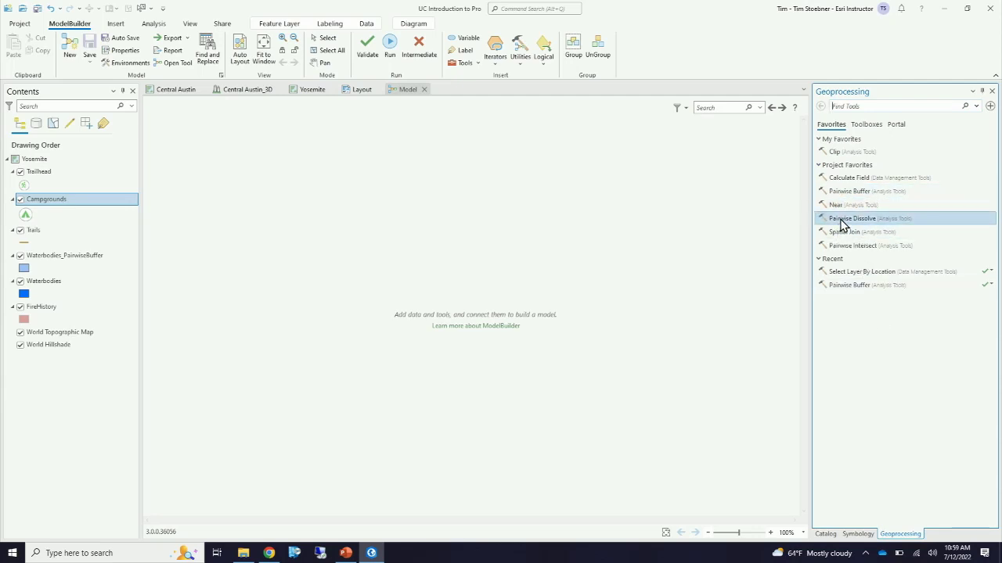
drag(841, 192, 459, 238)
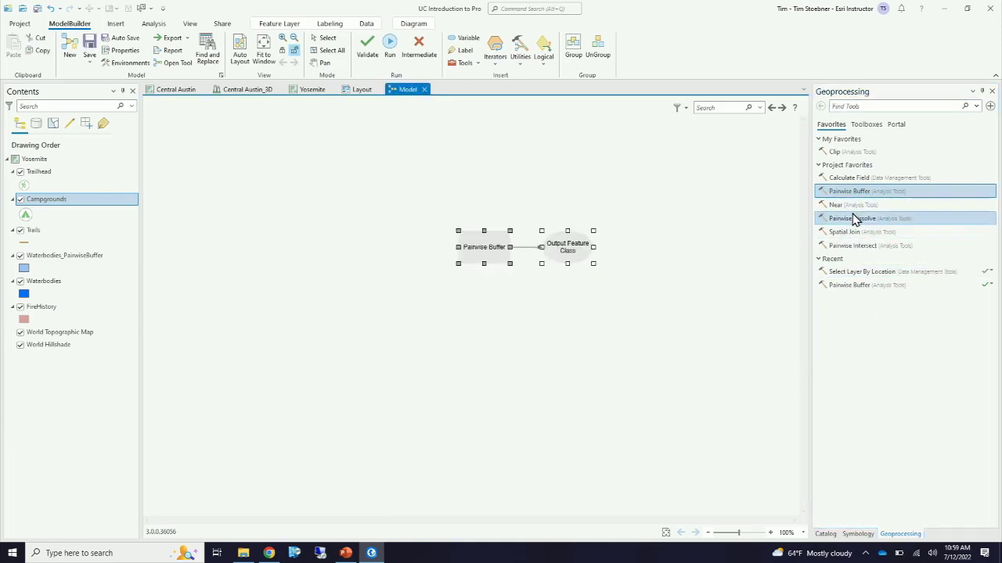
drag(830, 153, 514, 322)
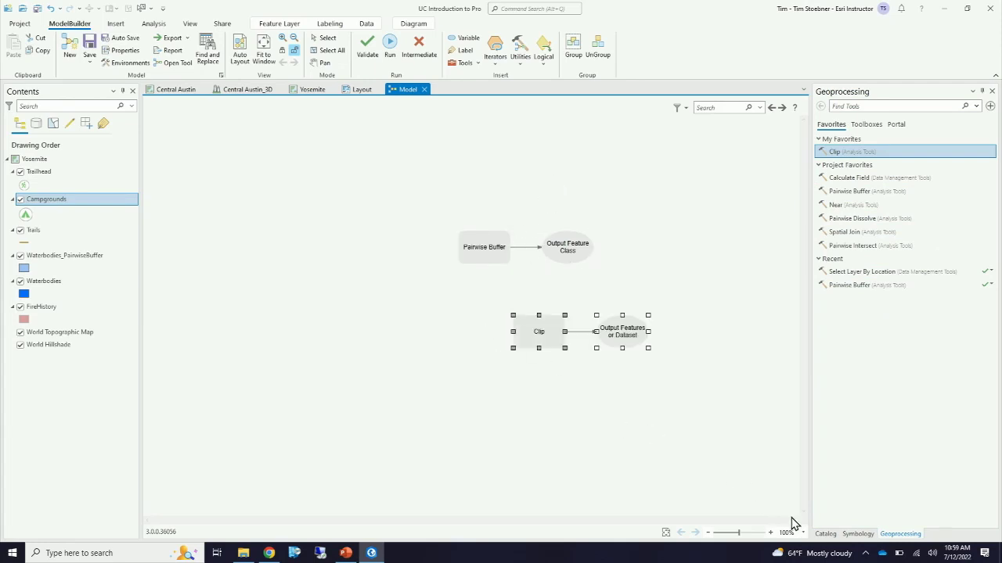
Step: Add the Campgrounds and Waterbodies feature classes from the UC Introduction to Pro.gdb database to the model
click(826, 535)
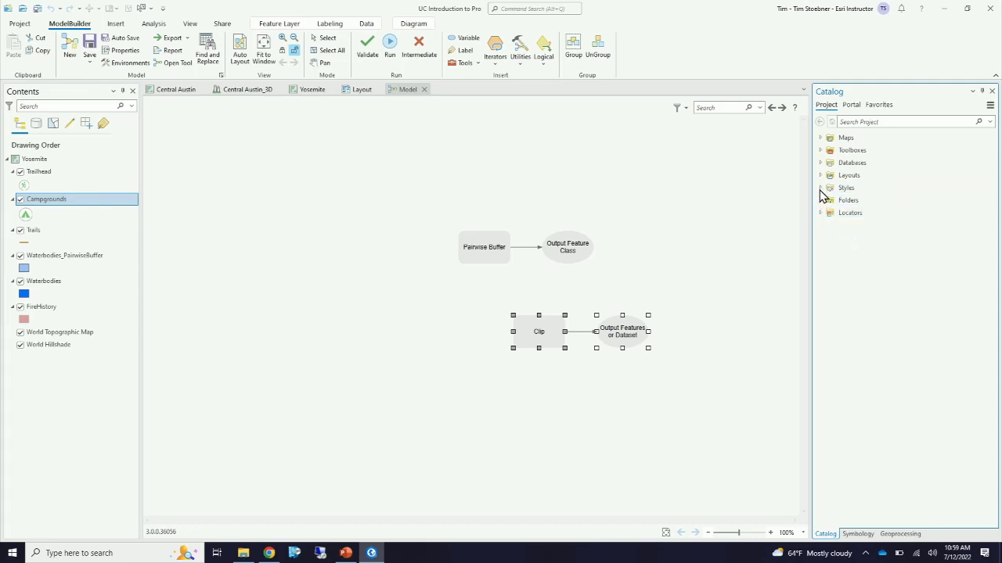
click(820, 163)
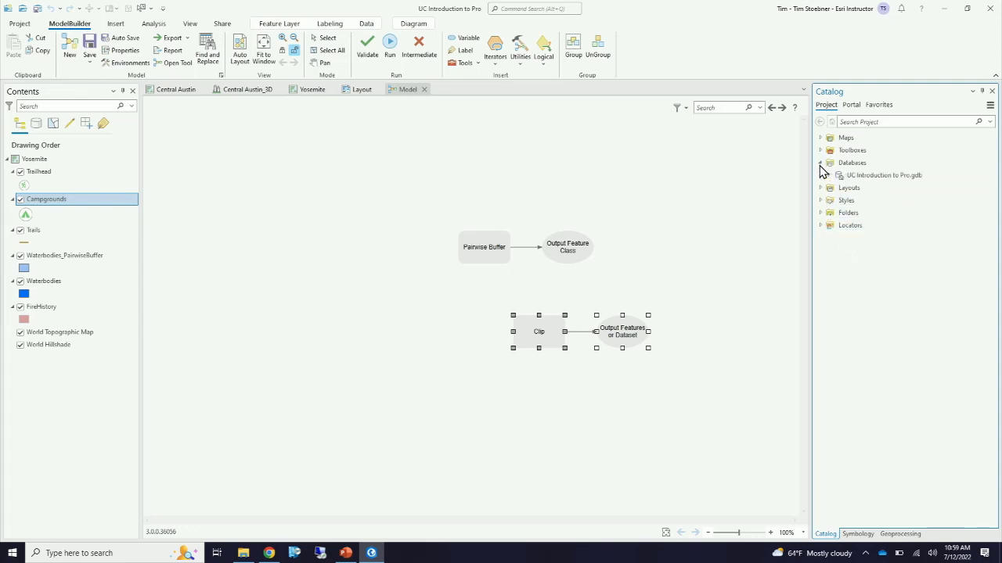
click(828, 175)
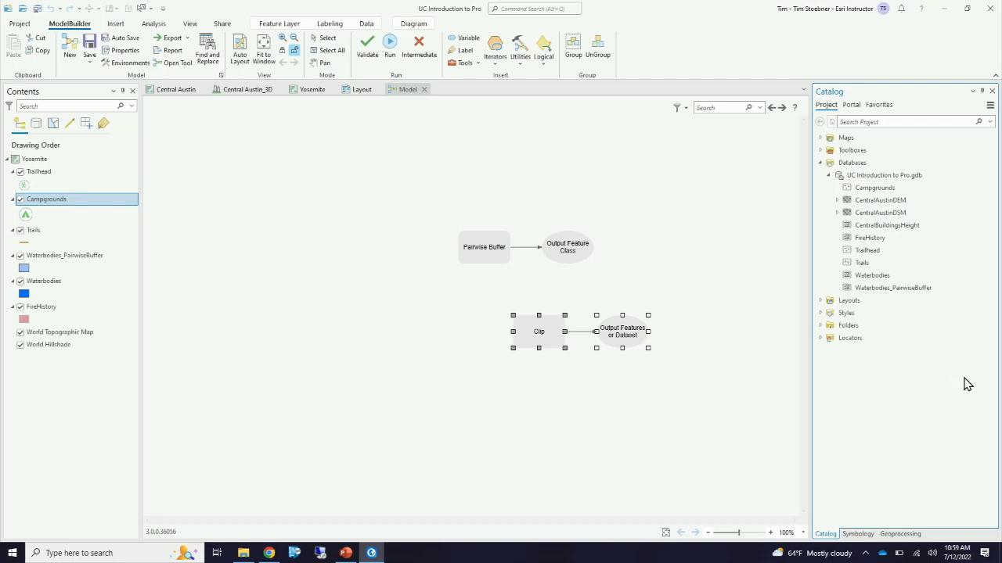
click(889, 191)
drag(890, 191, 582, 175)
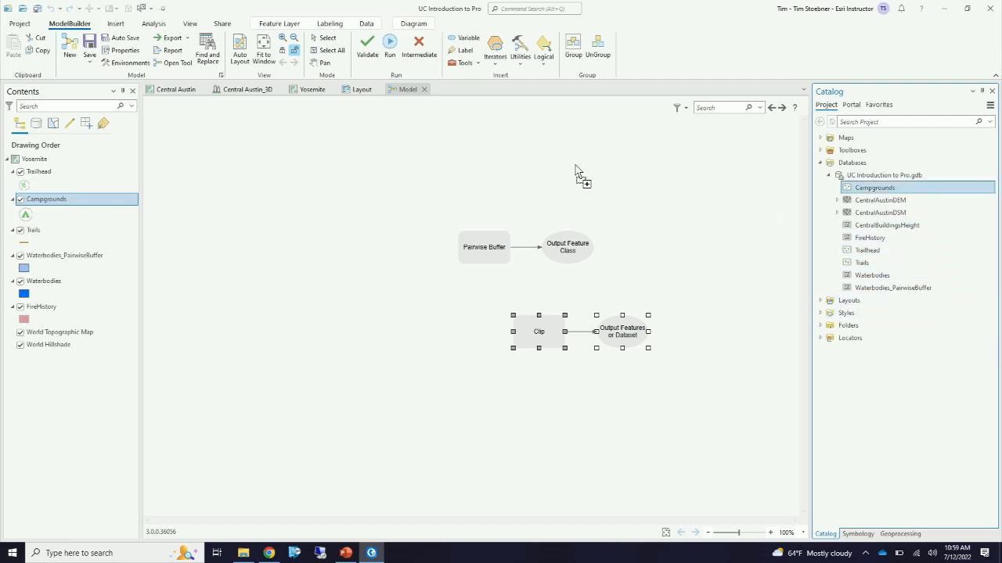
click(875, 279)
drag(402, 301, 402, 302)
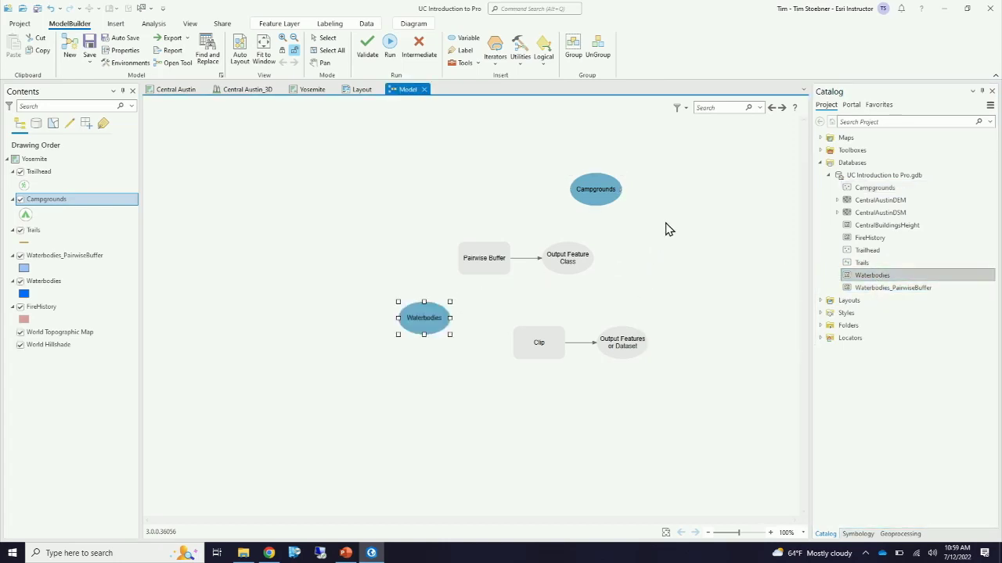
Step: Connect Waterbodies to the Pairwise Buffer tool in the model as its Input Features
click(458, 406)
drag(424, 322, 473, 267)
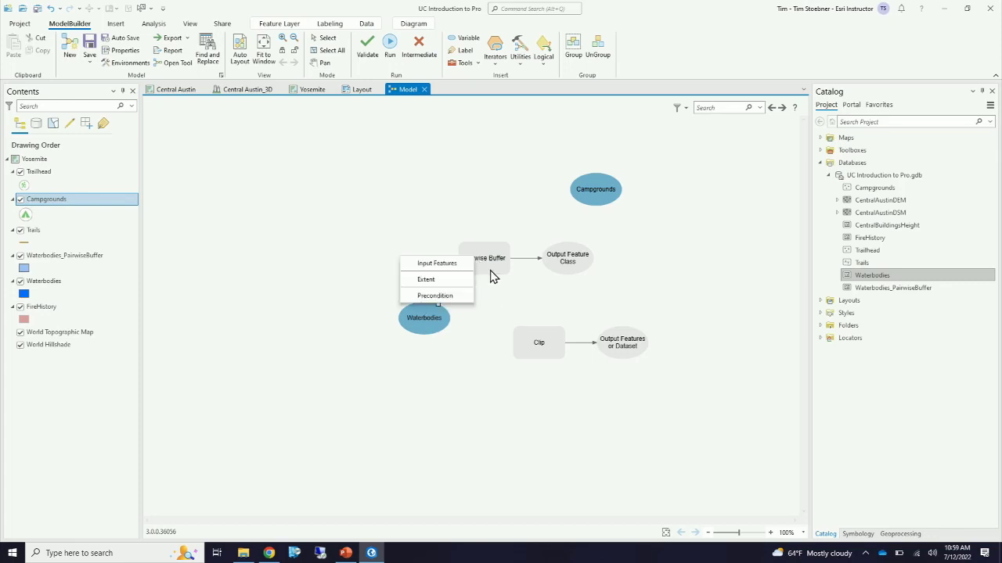
click(450, 265)
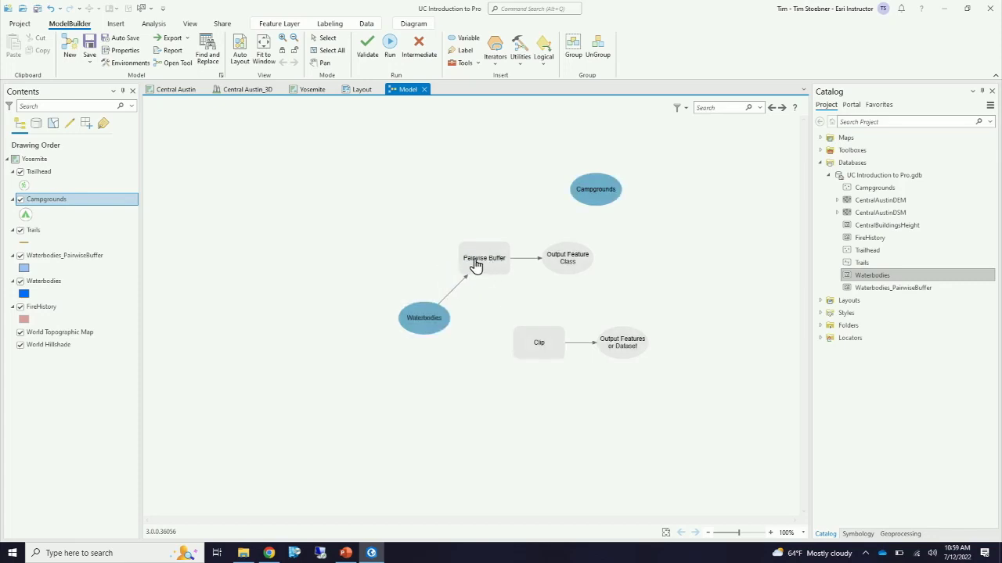
Step: Set the distance of the model's Pairwise Buffer tool to 0.25 statute miles
double_click(476, 260)
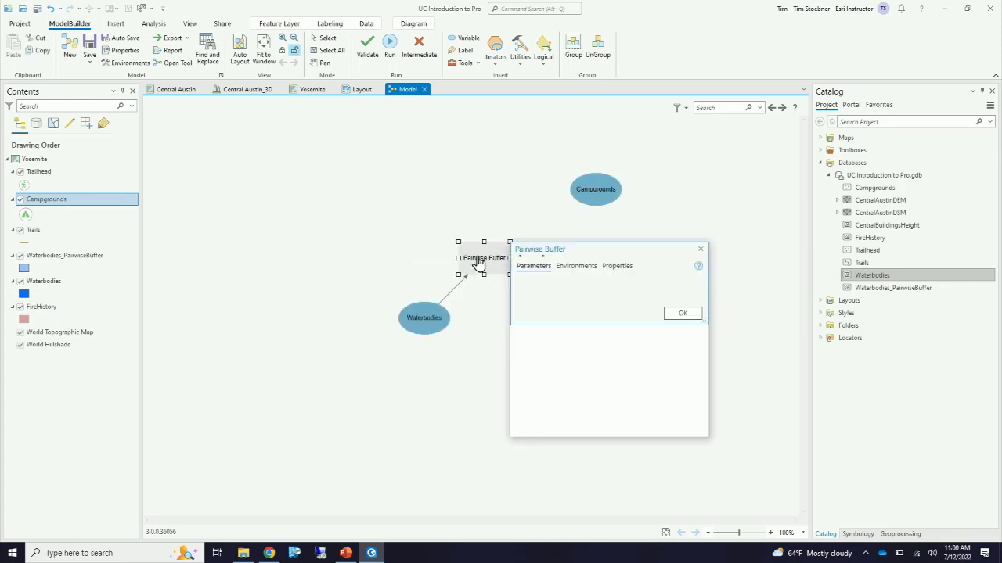
click(589, 339)
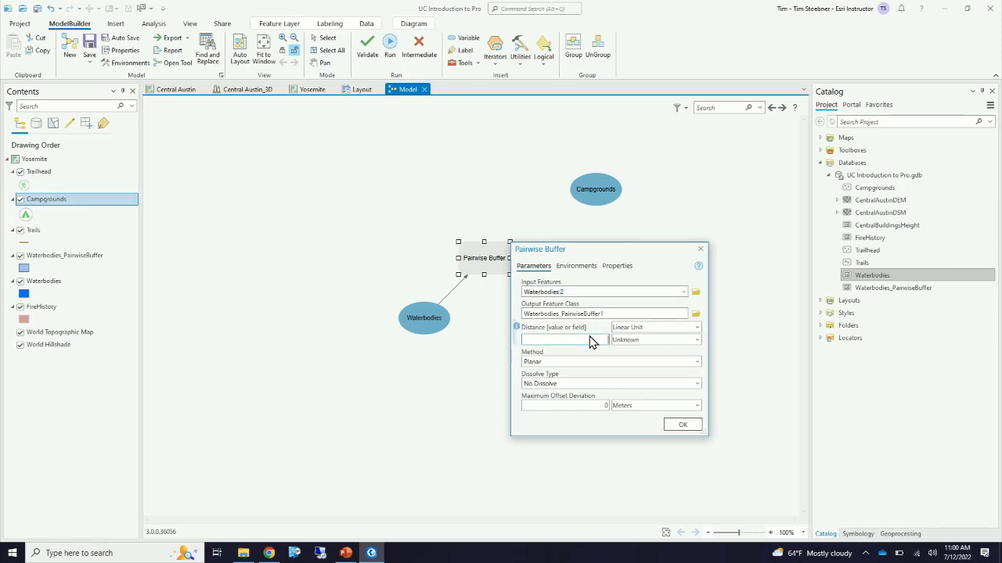
text(0.25)
click(644, 341)
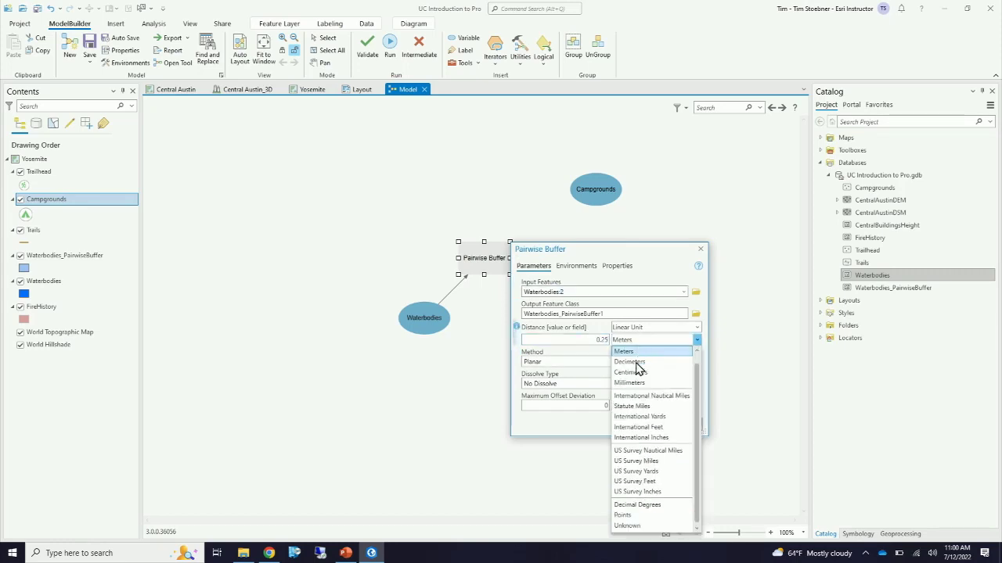
click(642, 407)
click(686, 428)
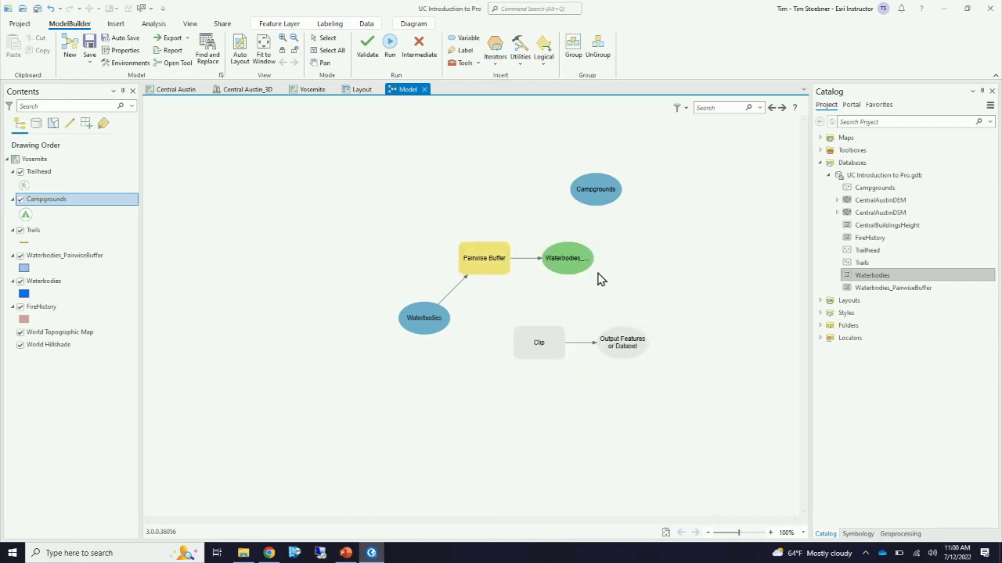
Step: Connect the buffer output to the Clip tool as Clip Features and Campgrounds as Input Features or Dataset
drag(527, 342, 532, 343)
click(477, 360)
drag(592, 192, 552, 343)
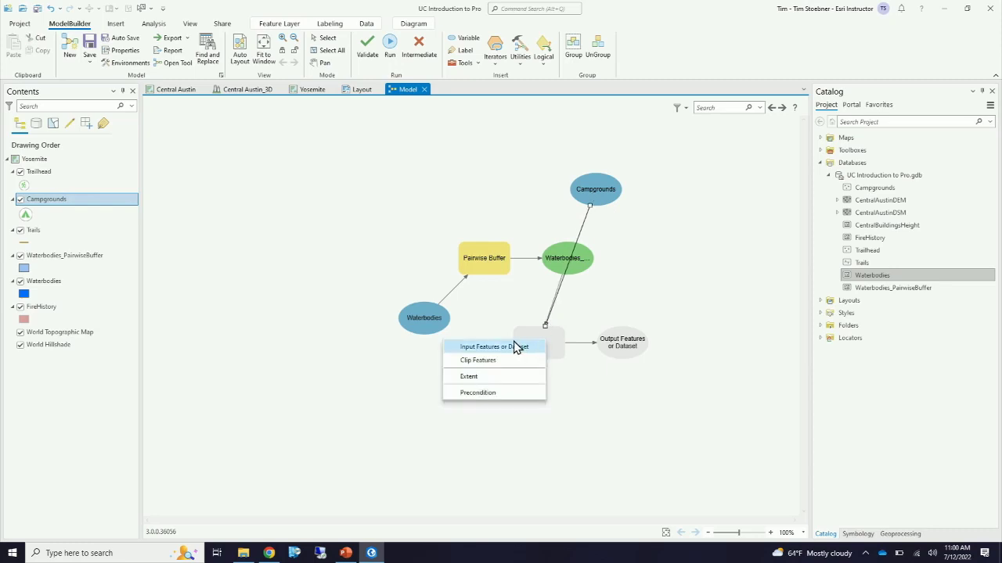
click(514, 347)
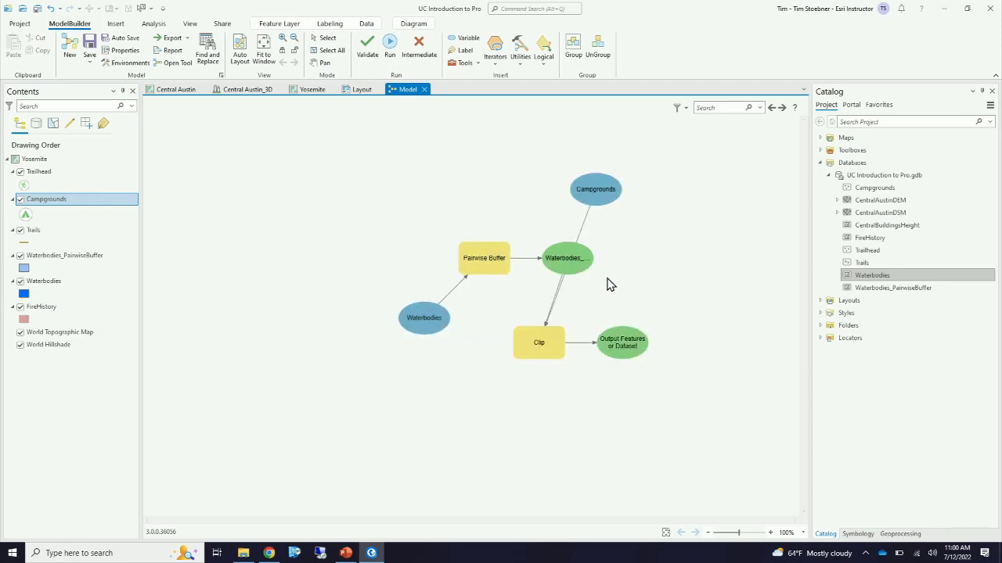
Step: Arrange the model's elements with Auto Layout and locate the model inside the project toolbox UC Introduction to Pro.atbx
click(241, 48)
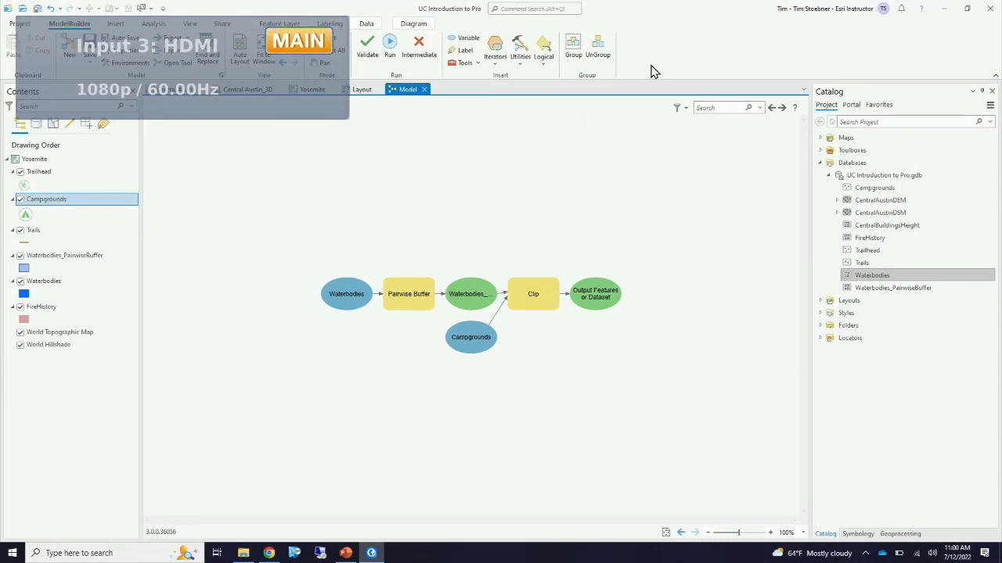
click(820, 150)
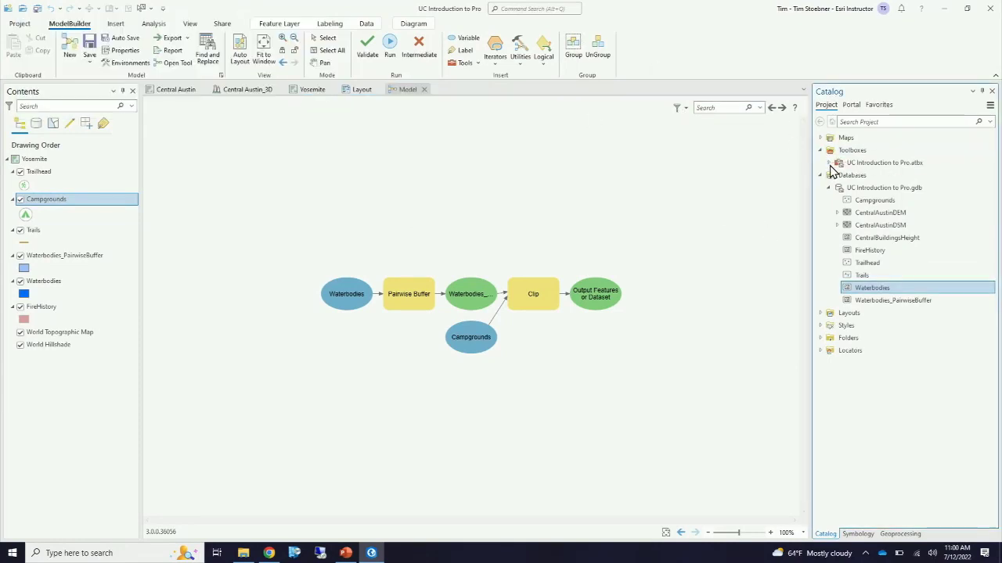
click(829, 162)
click(868, 177)
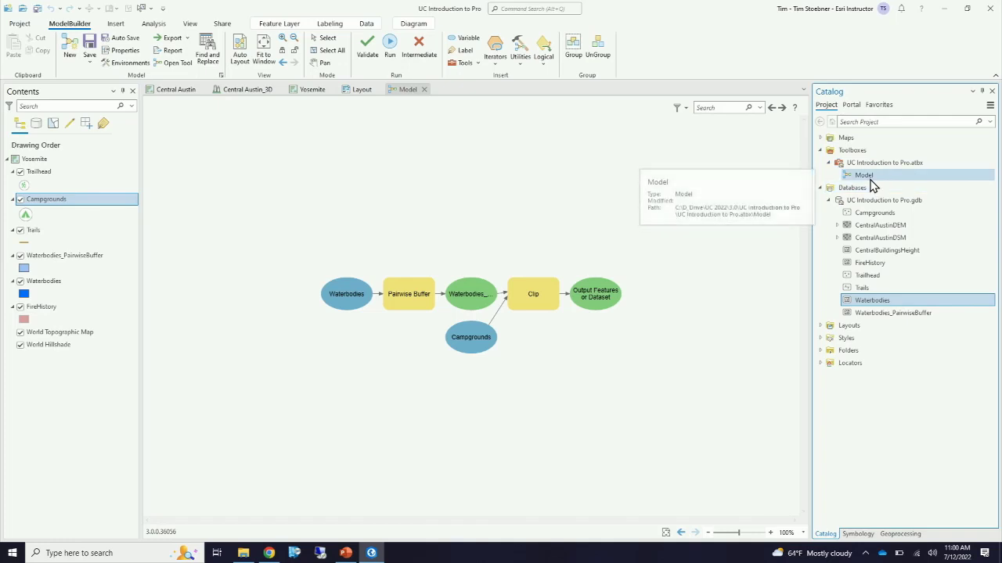
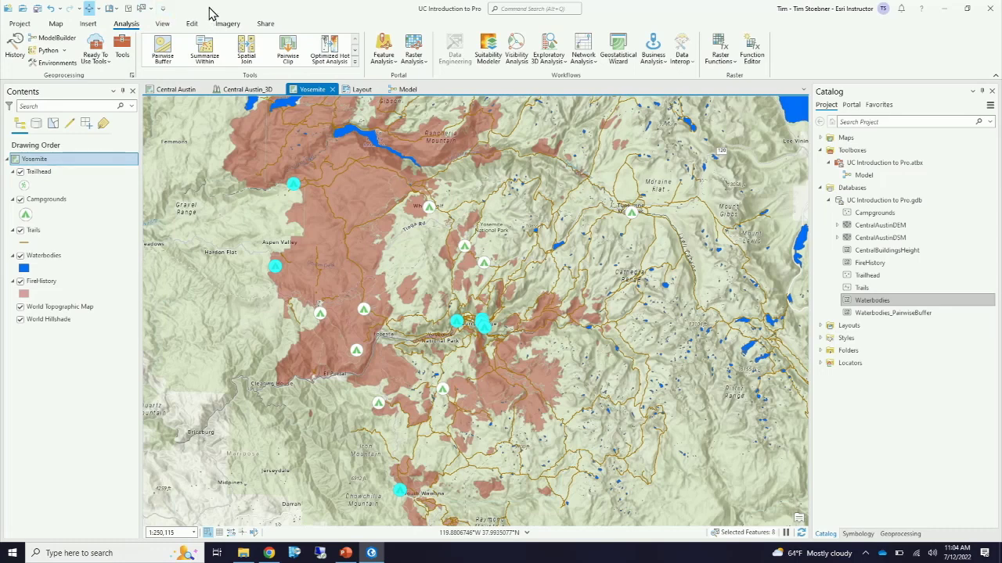
Step: Clear the campground selection and zoom the Yosemite map to the Altha Lake bookmark
click(130, 10)
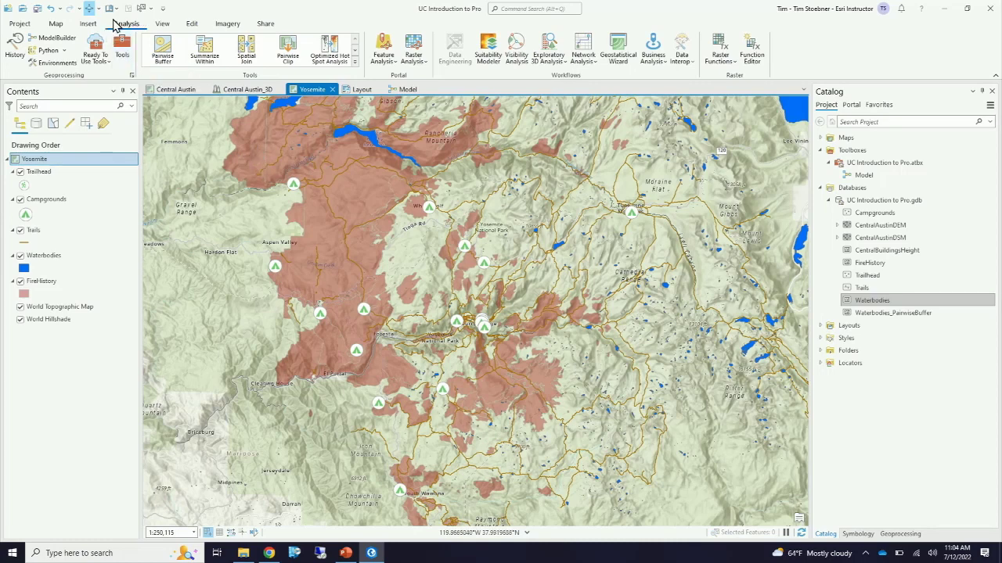
click(111, 9)
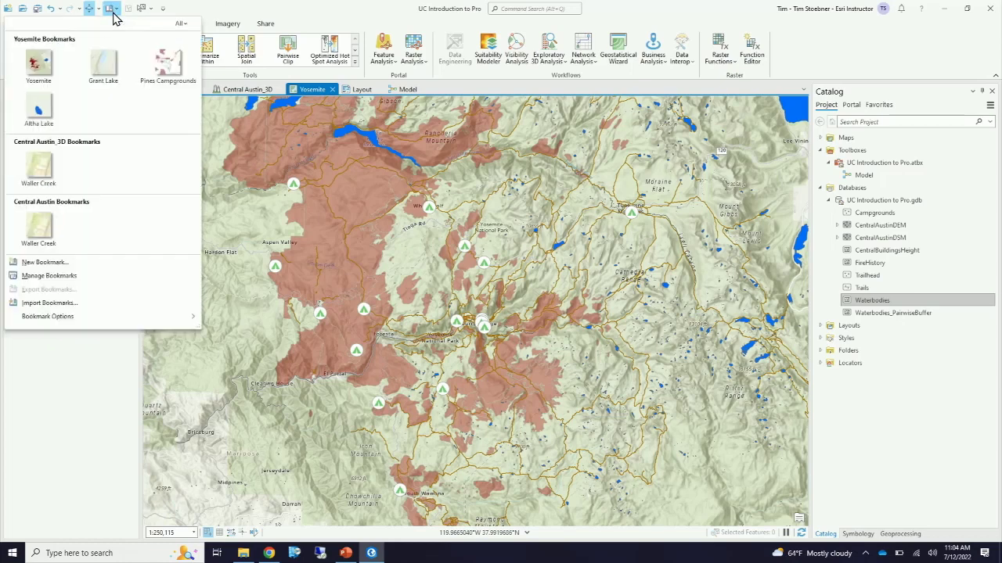
click(39, 108)
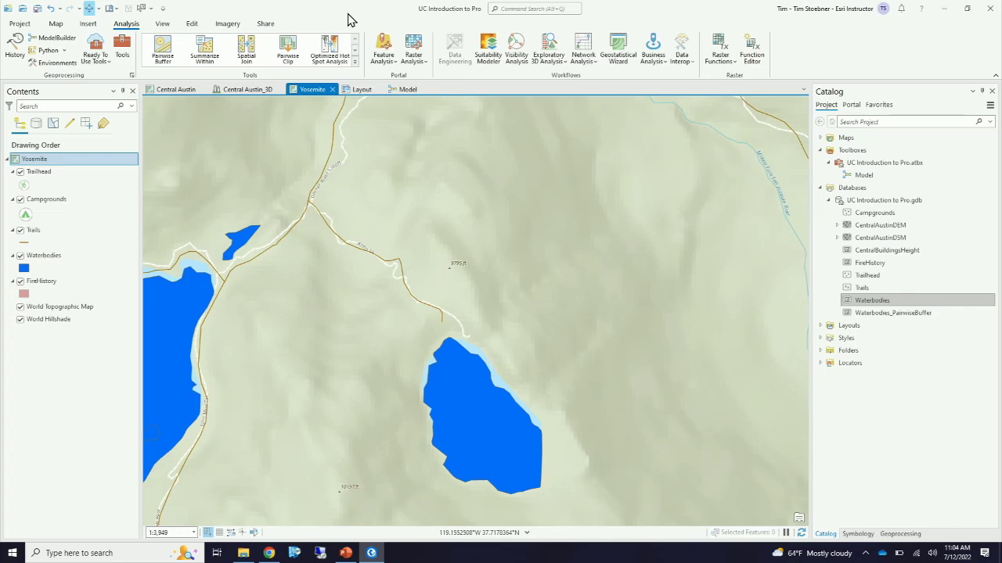
Step: Reset the application panes for editing and bring up the editing commands and the Modify Features tools
click(164, 24)
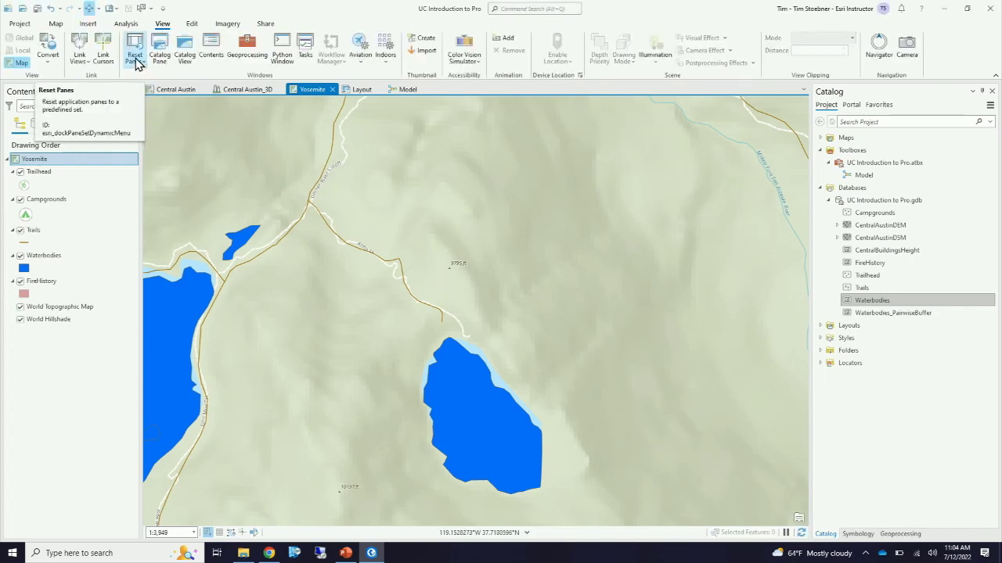
click(134, 60)
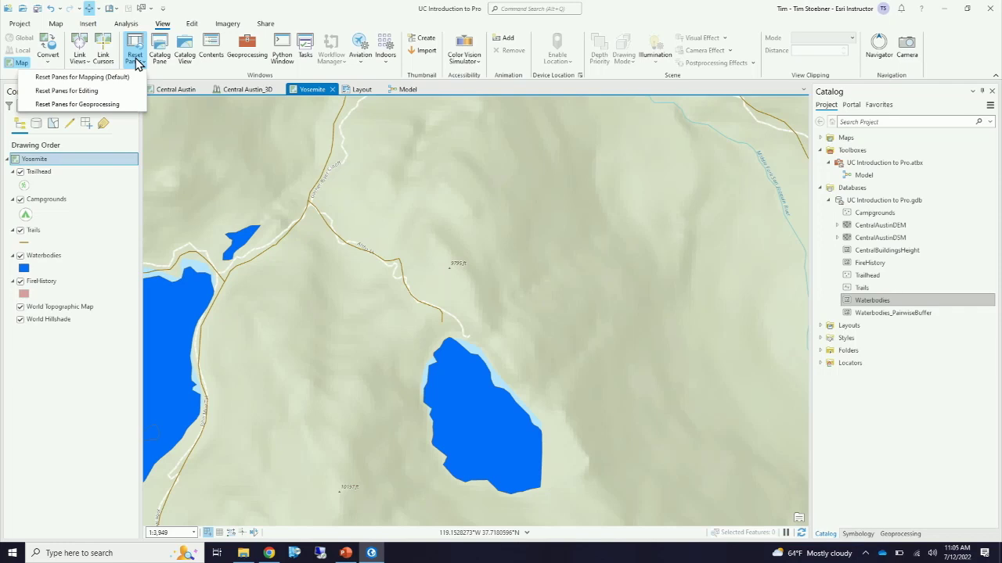
click(75, 94)
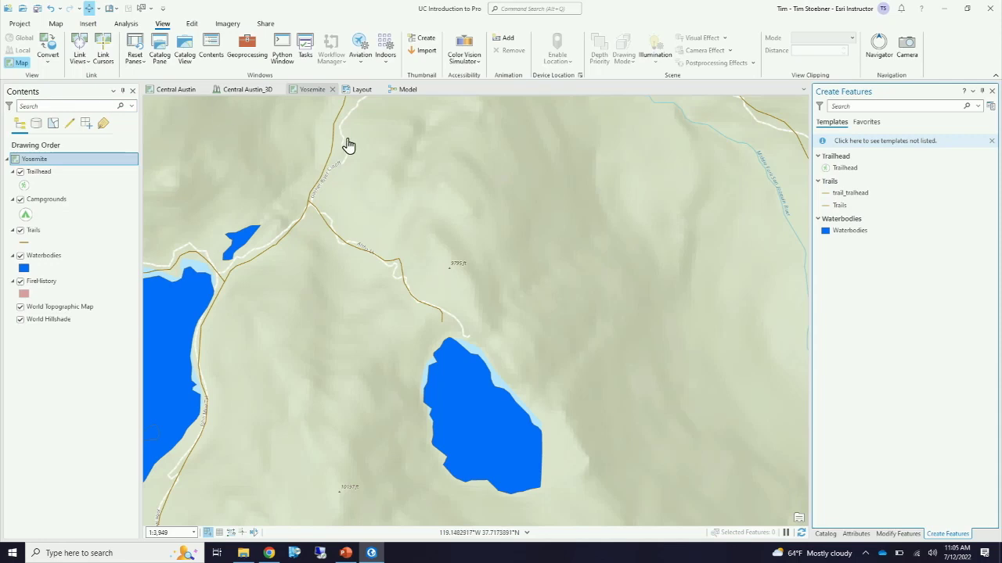
click(195, 25)
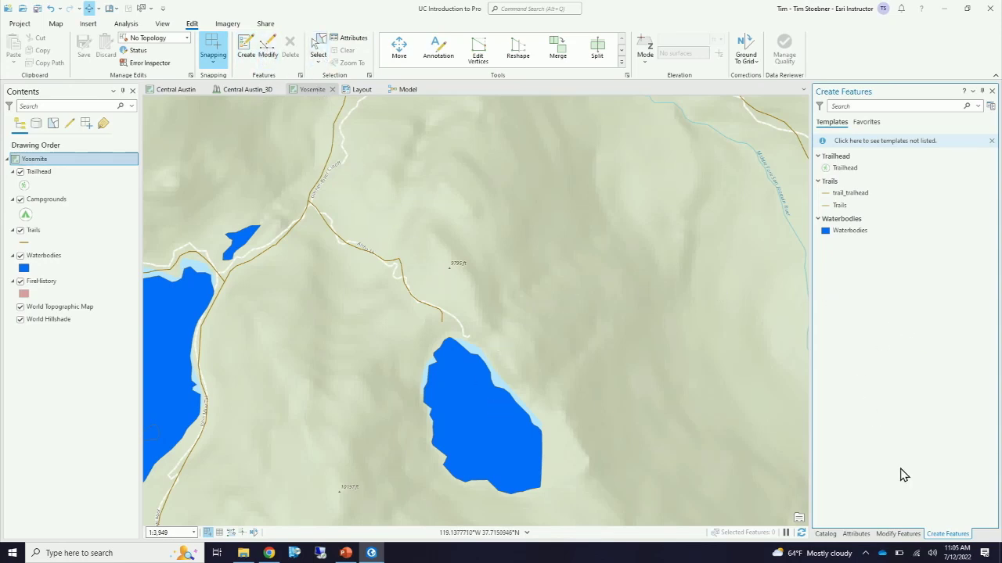
click(900, 536)
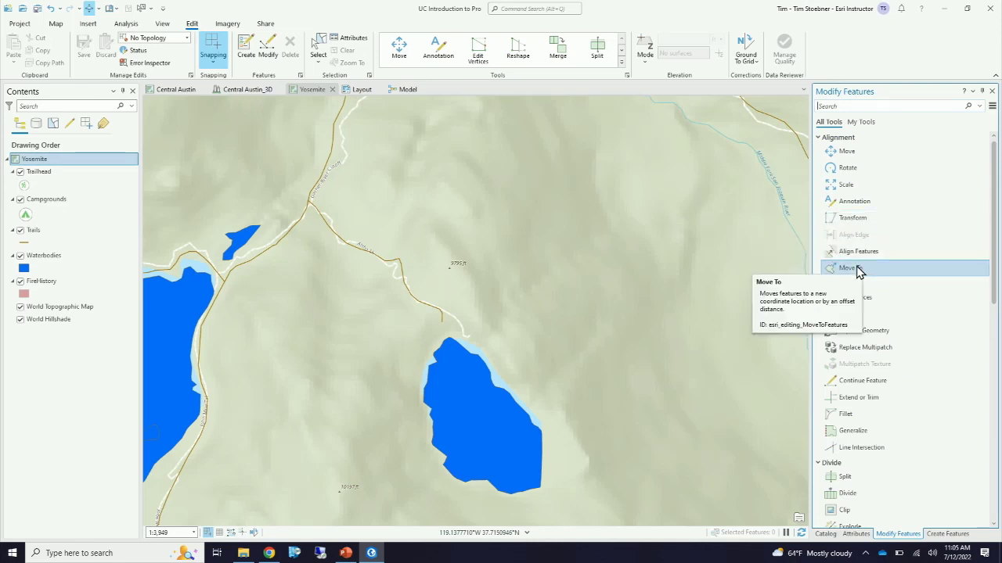
Step: Start the Edit Vertices tool and select the Trails line that runs along the basemap's Altha Lk path
scroll(859, 270, down, 1)
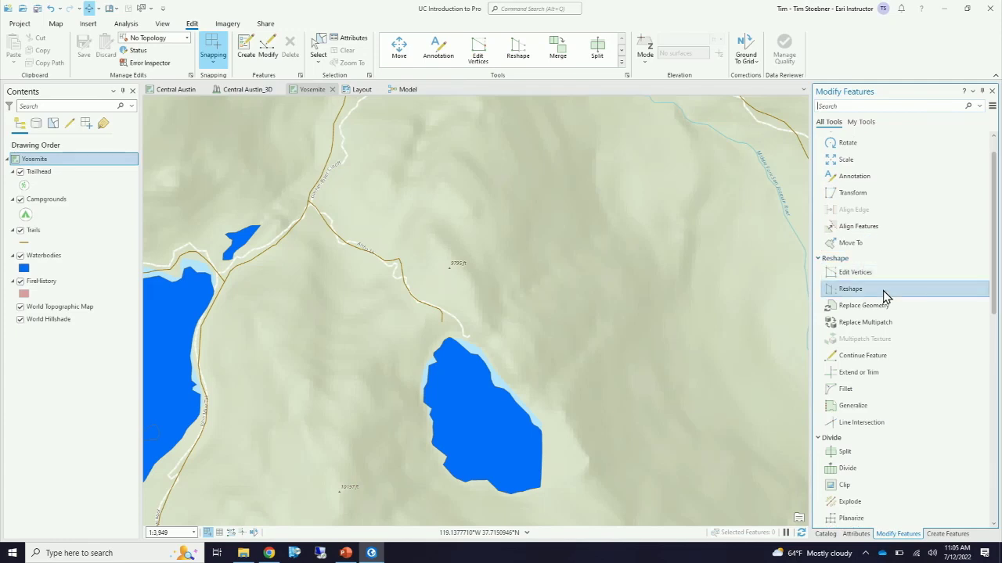
scroll(310, 228, up, 4)
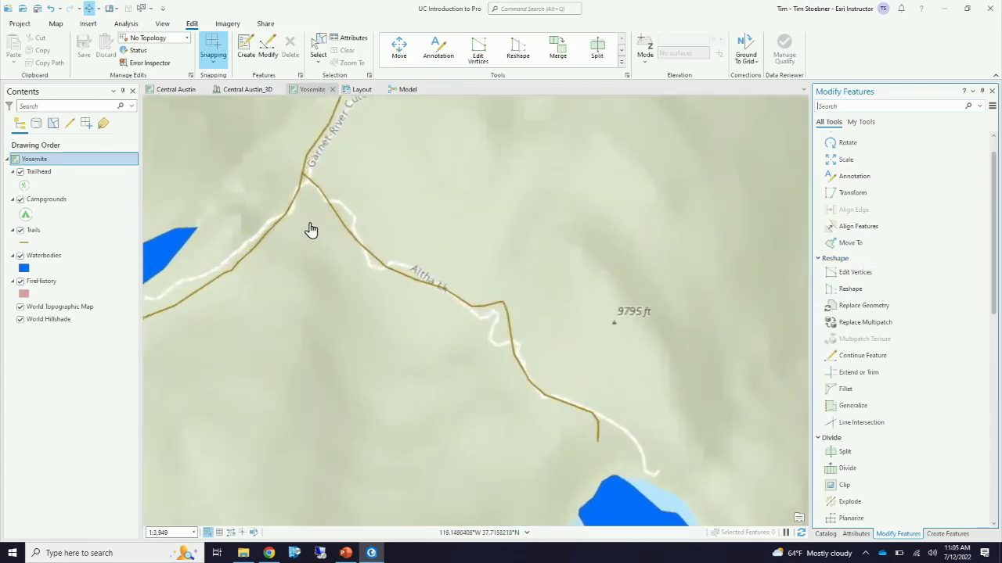
drag(383, 196, 433, 255)
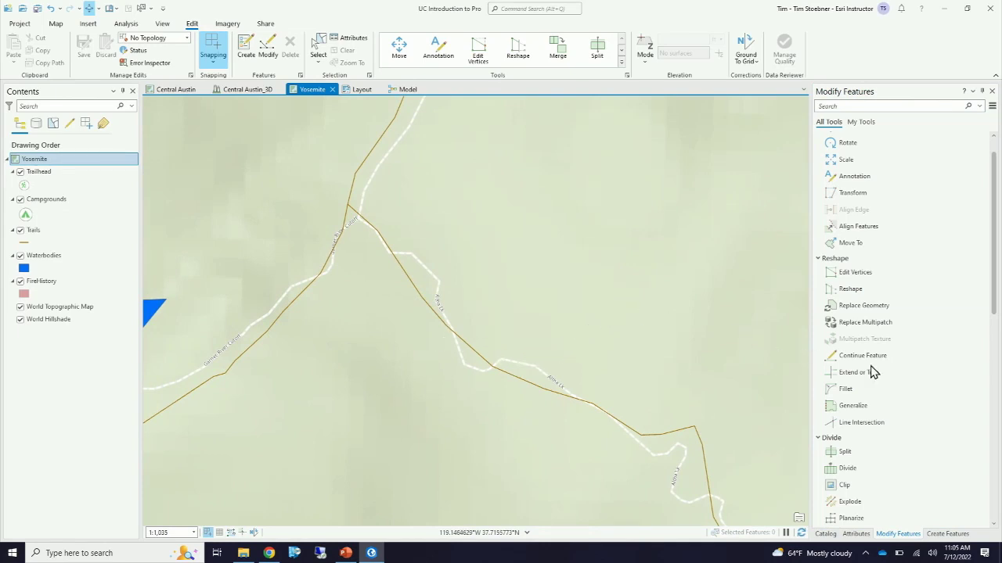
click(845, 274)
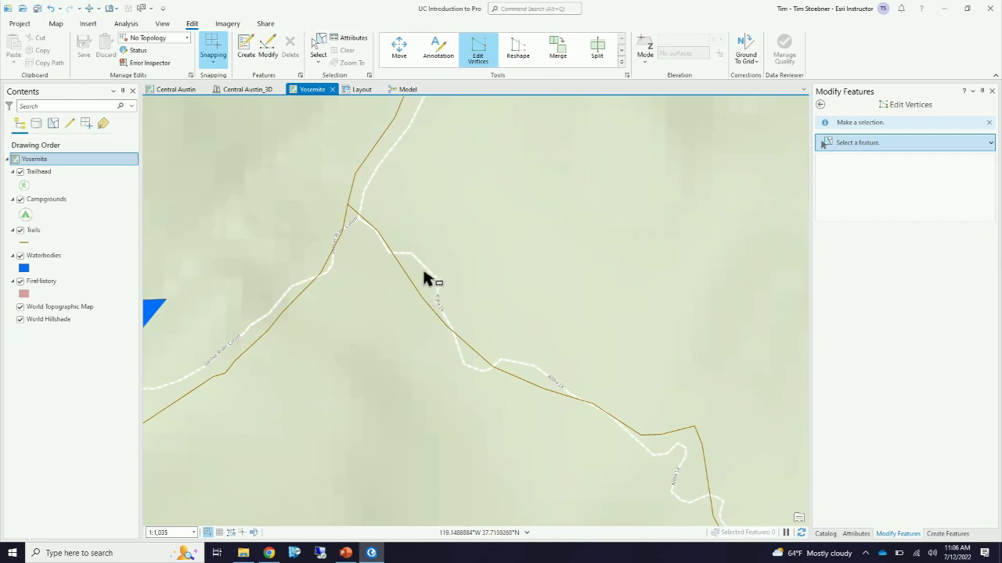
drag(424, 272, 411, 312)
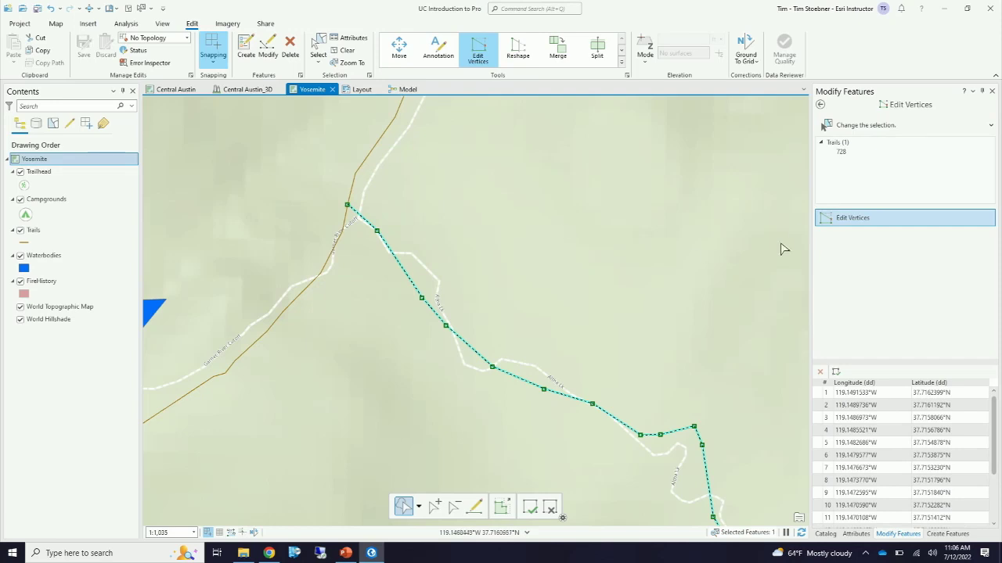
Step: Try to move a vertex of the selected trail onto the basemap's Altha Lk path
click(839, 221)
drag(420, 301, 424, 272)
key(ctrl)
key(ctrl)
click(548, 509)
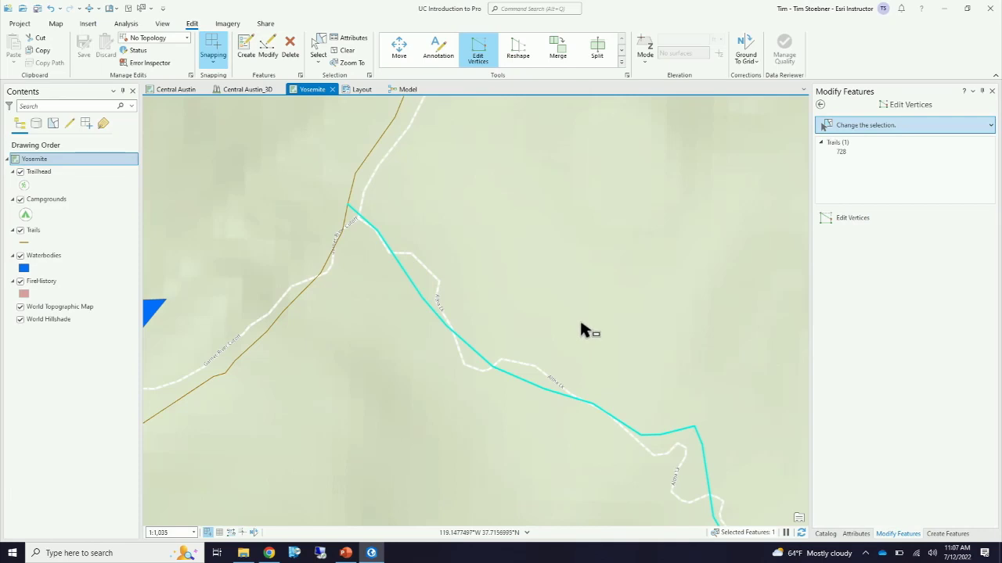
Step: Use Reshape to redraw the upper part of the selected trail so it follows the bends of the basemap's Altha Lk path
click(820, 106)
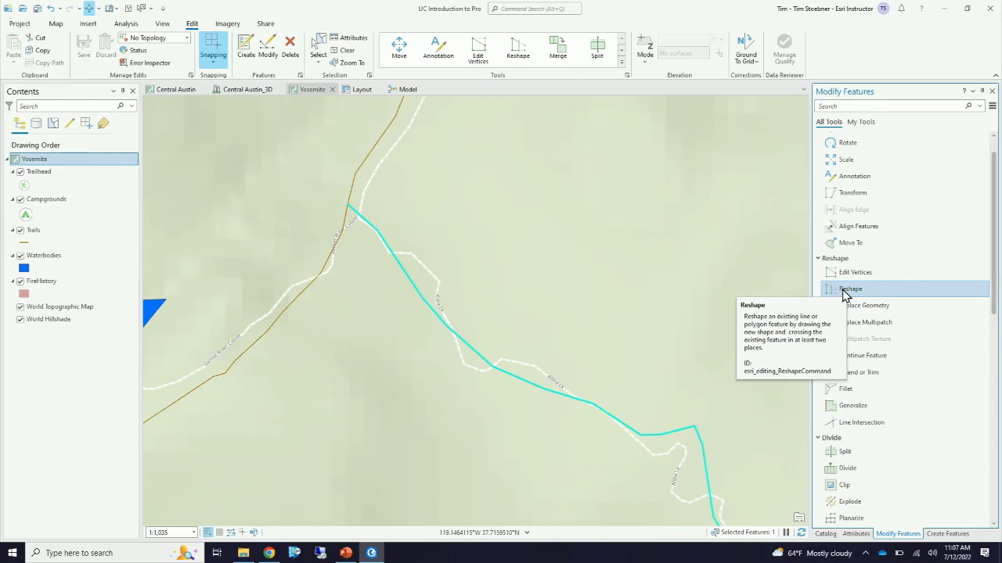
click(845, 292)
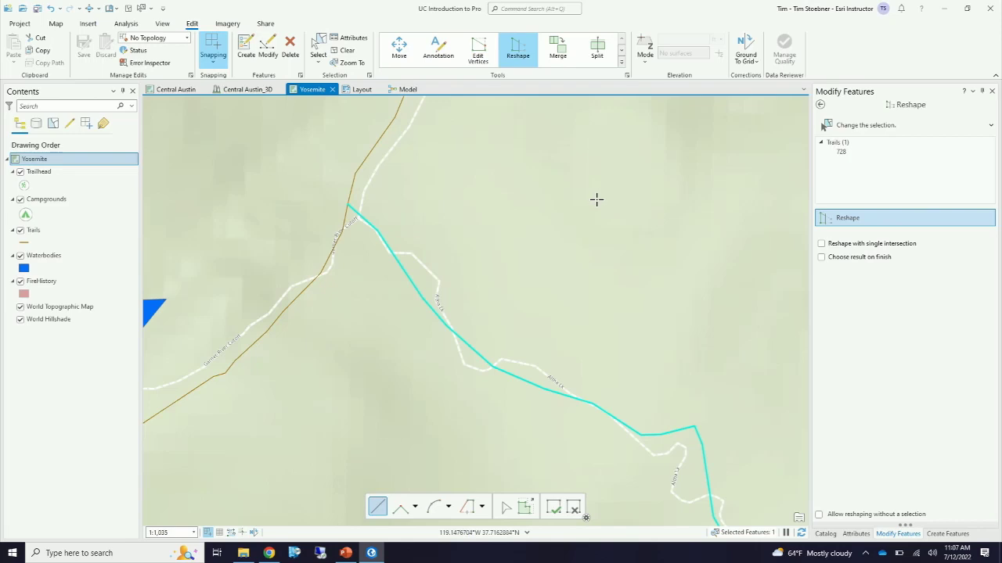
click(391, 251)
click(414, 253)
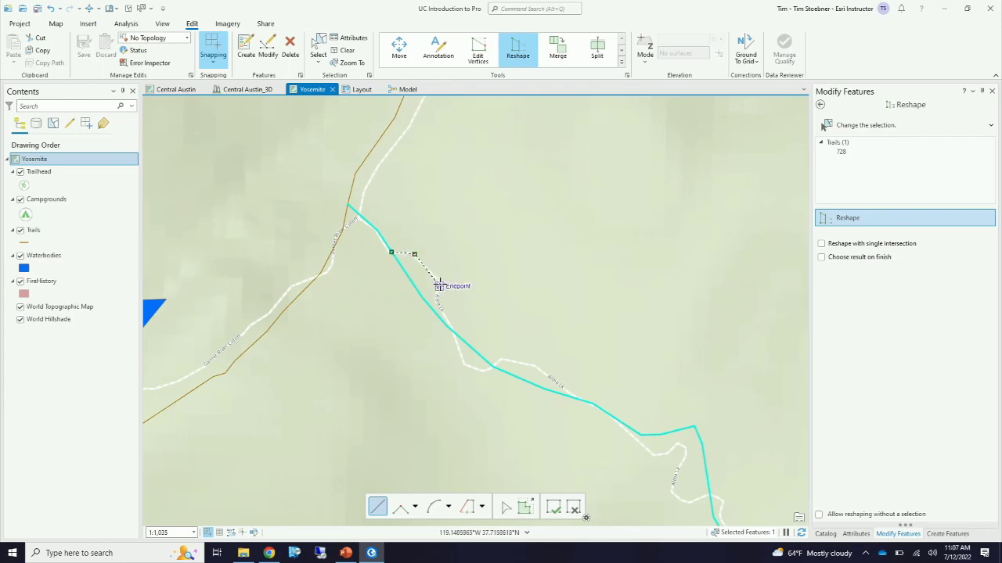
click(439, 285)
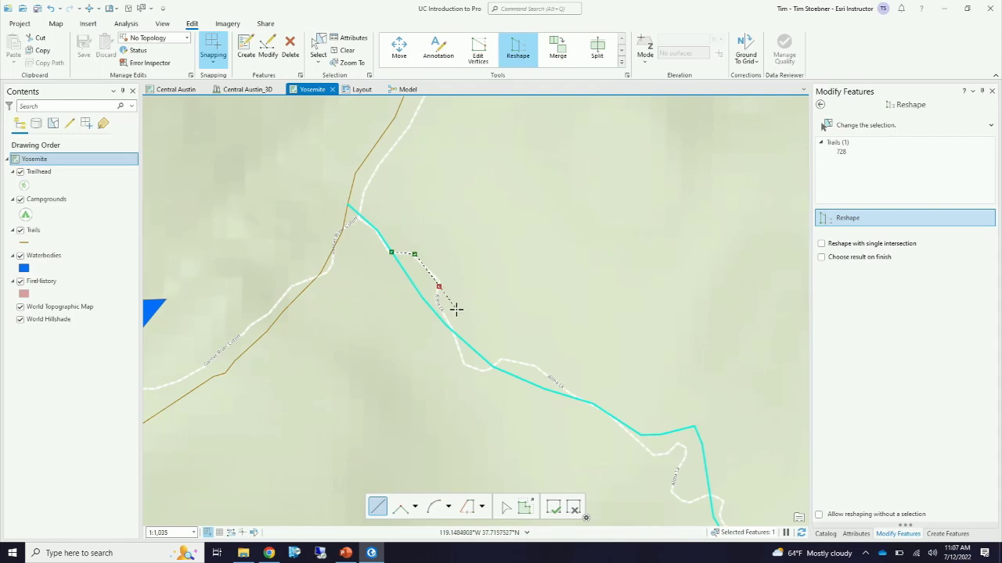
click(463, 364)
click(481, 371)
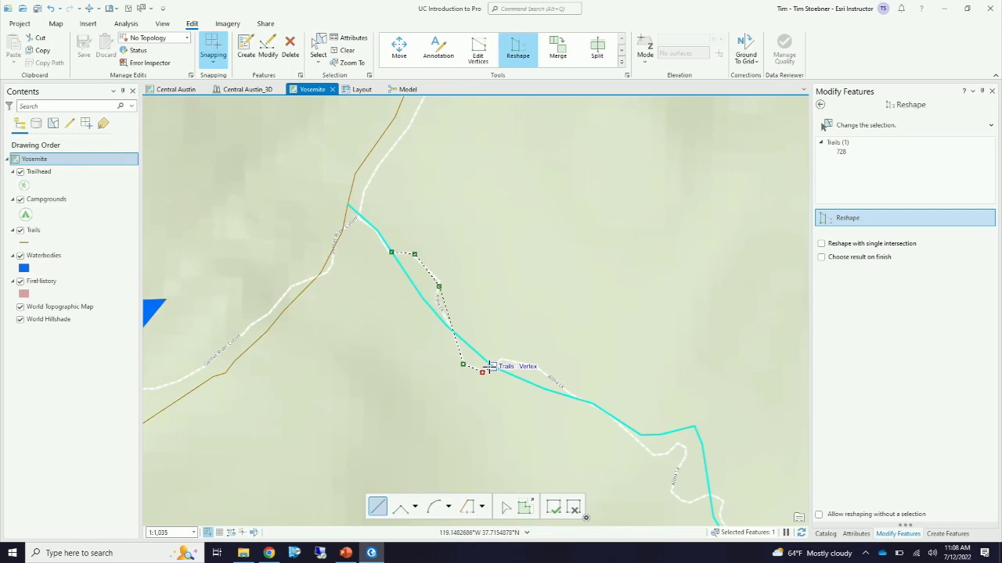
click(491, 367)
click(554, 510)
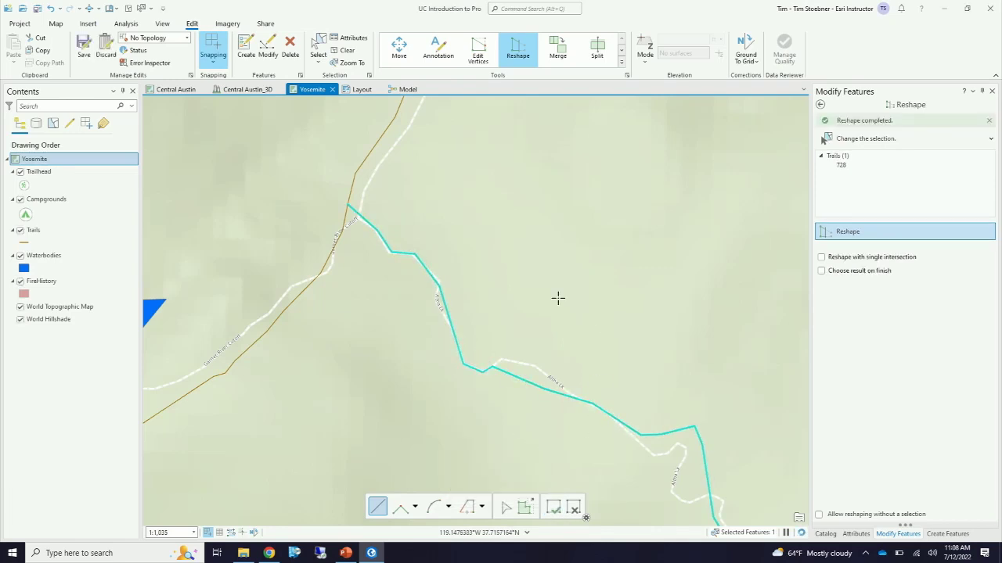
Step: Discard all unsaved edits to the reshaped trail
click(83, 50)
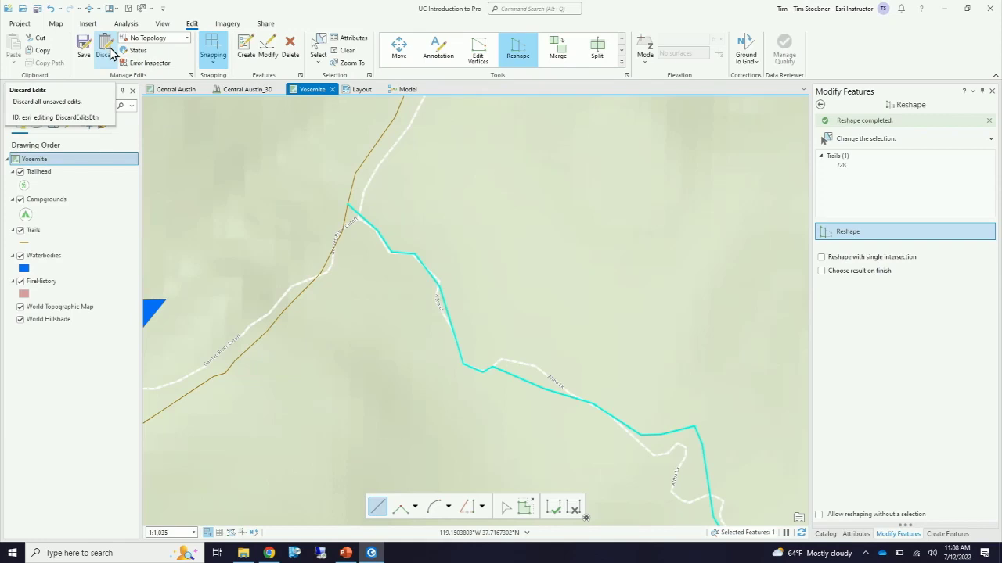
click(110, 52)
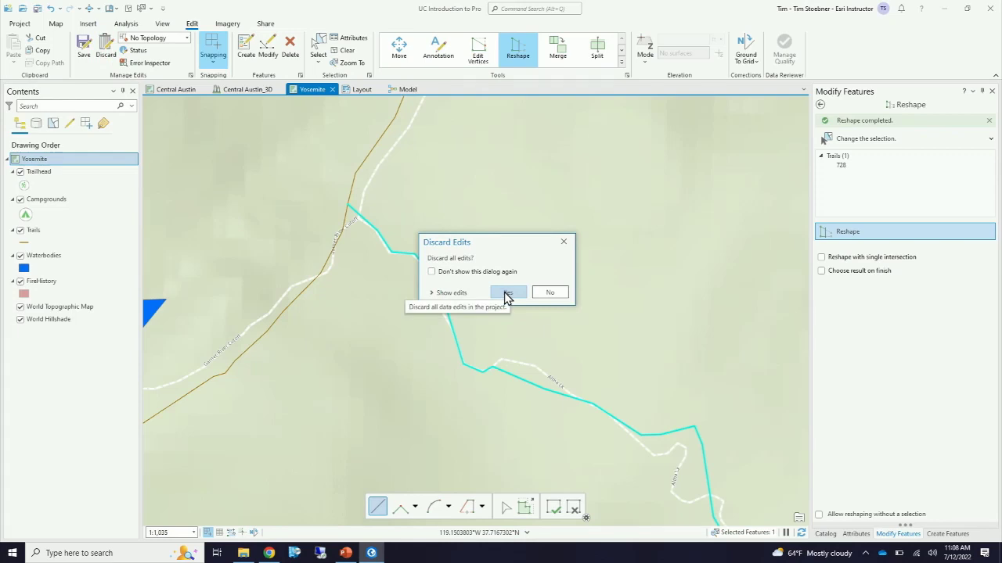
click(508, 294)
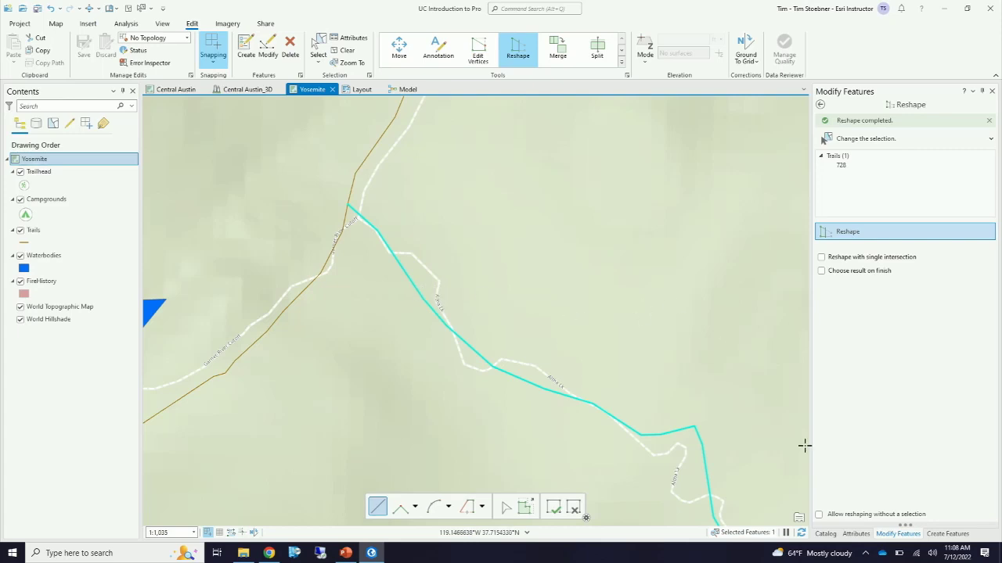
Step: Open the Create Features templates and delete the selected trail along the Altha Lk path
click(948, 533)
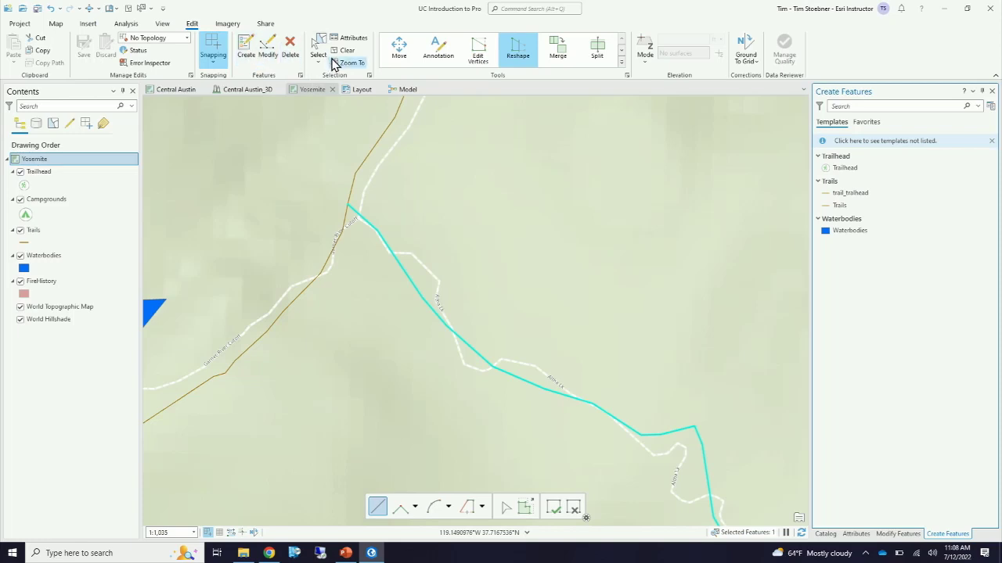
click(289, 52)
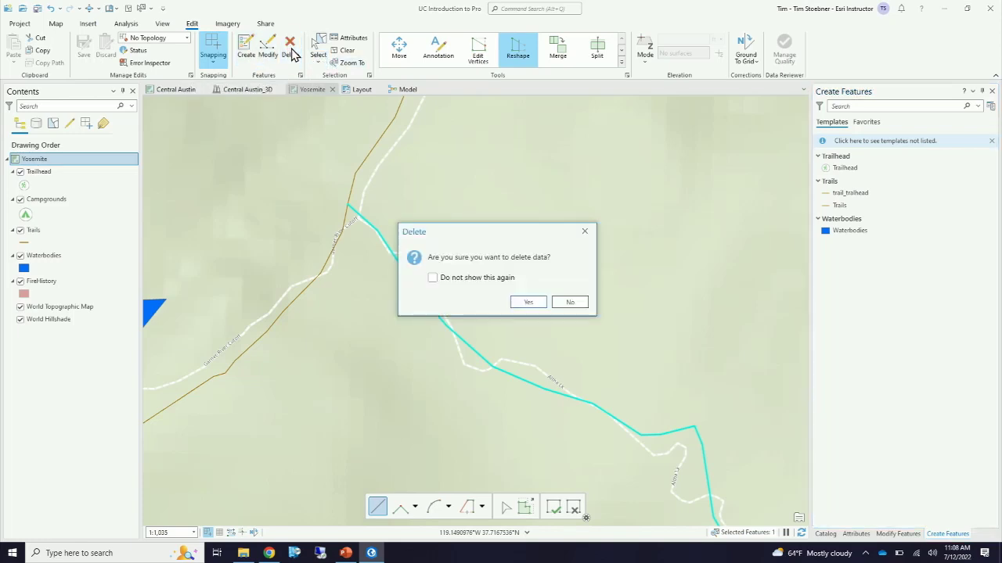
click(527, 303)
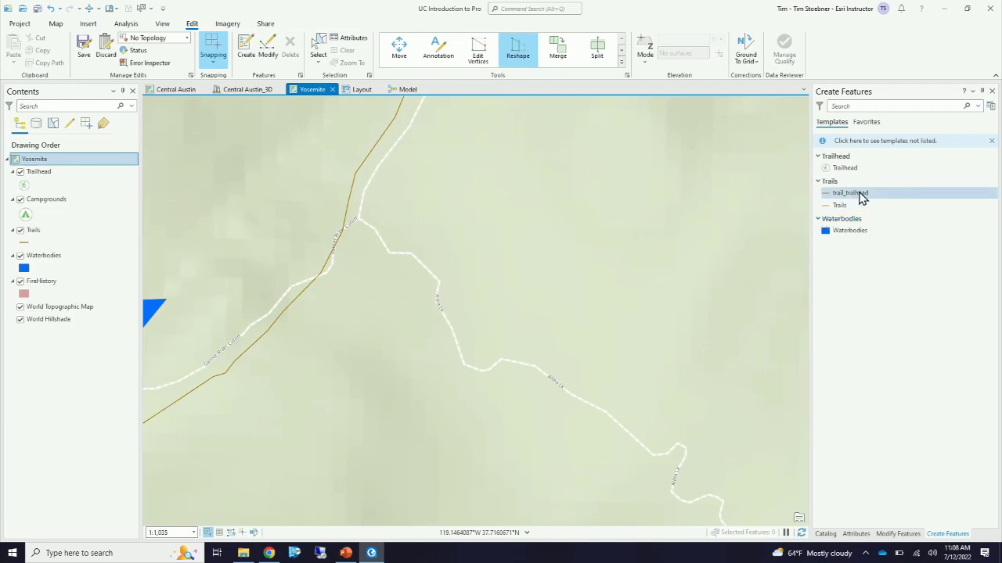
Step: Draw a short trail with the trail_tralhead group template, following the Altha Lk path from its junction with the main trail
mouse_move(861, 196)
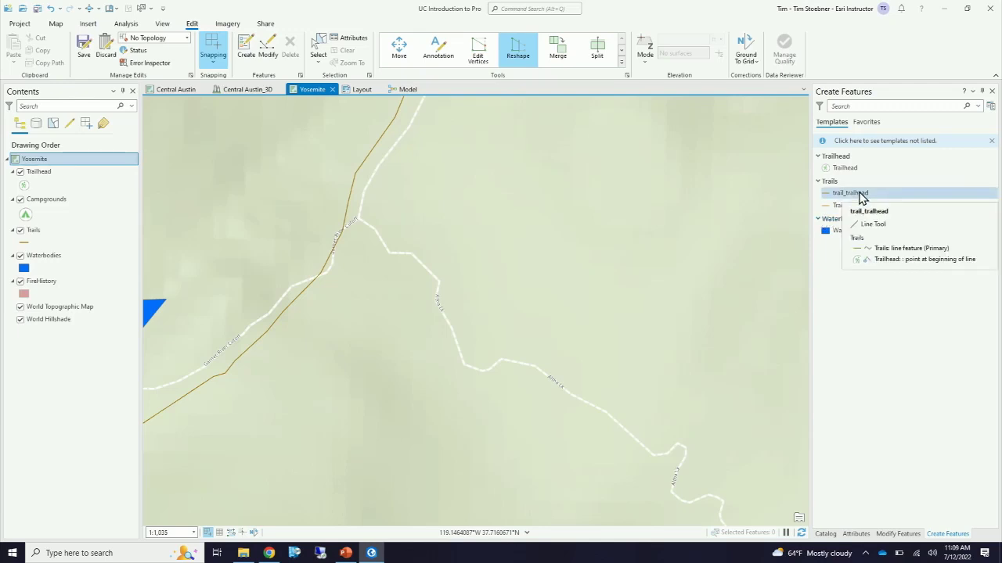
click(849, 196)
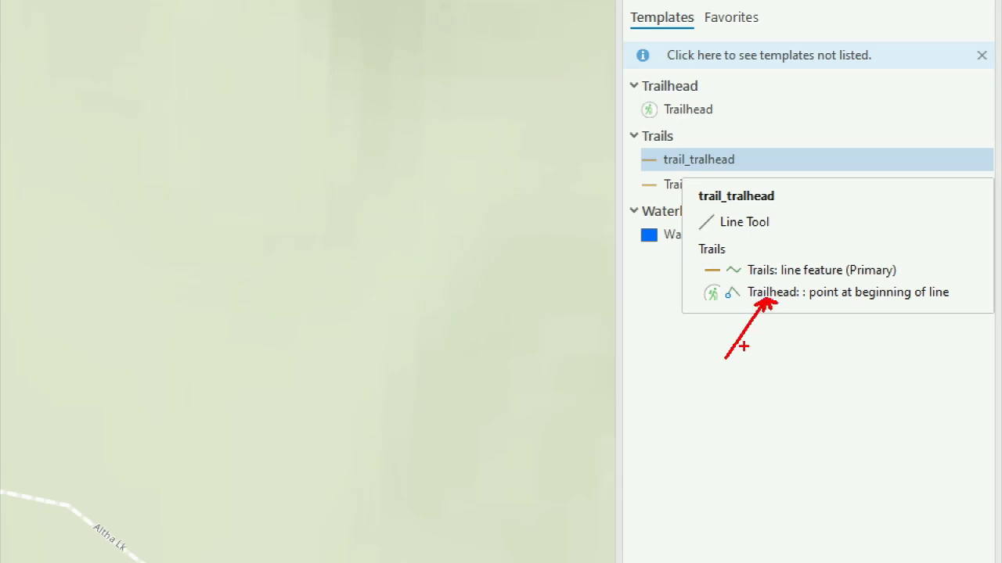
drag(896, 294, 895, 342)
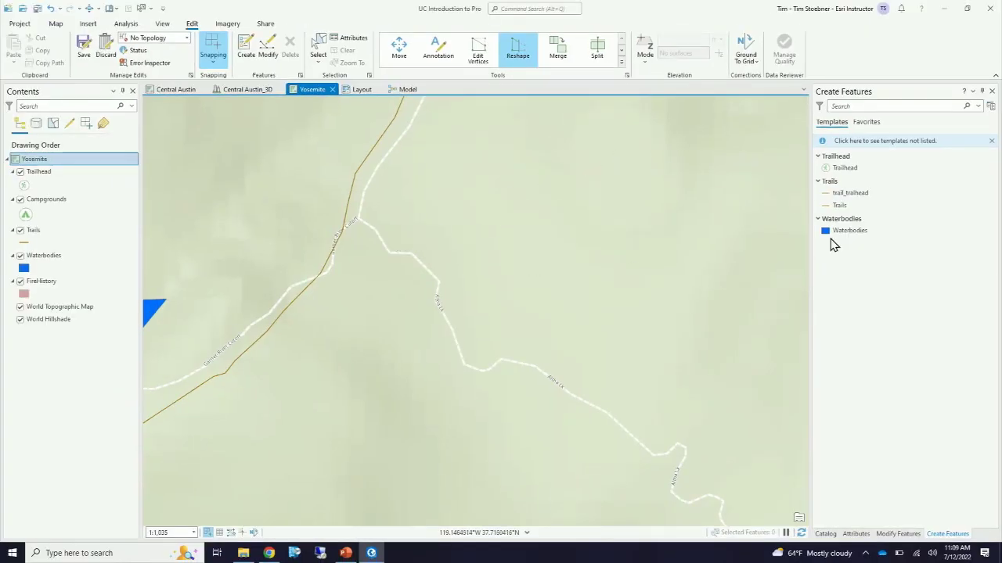
click(853, 195)
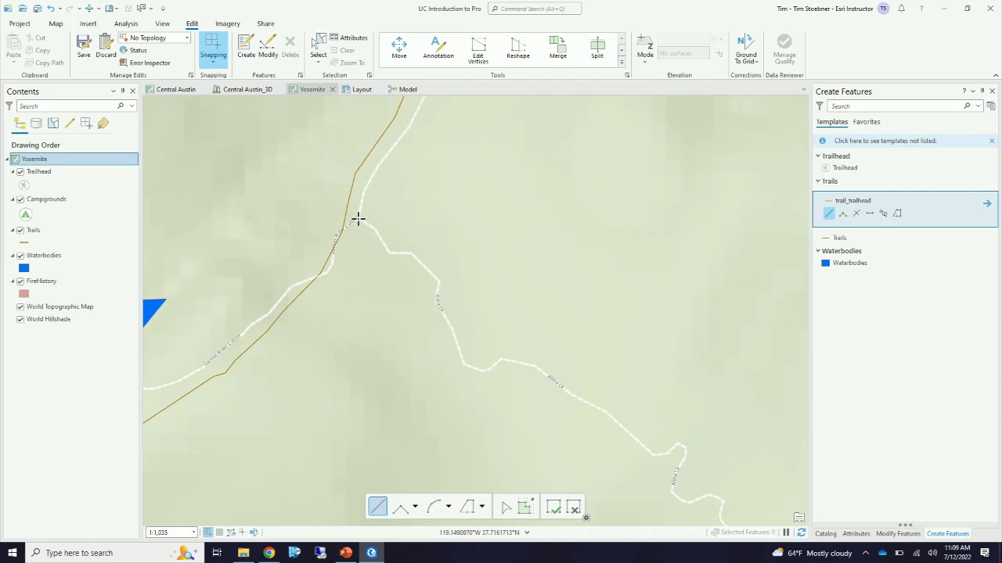
click(358, 218)
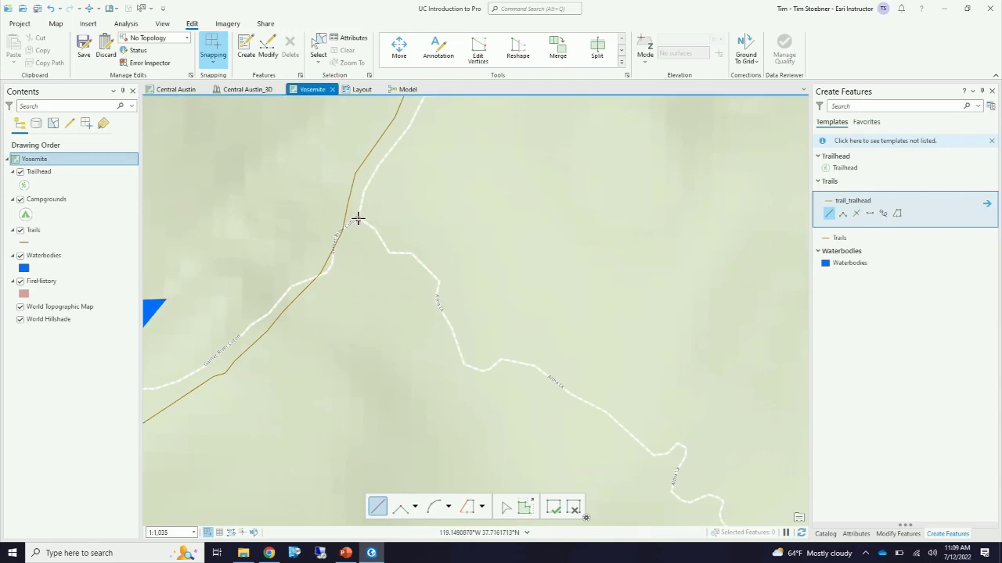
click(394, 252)
click(404, 253)
click(433, 279)
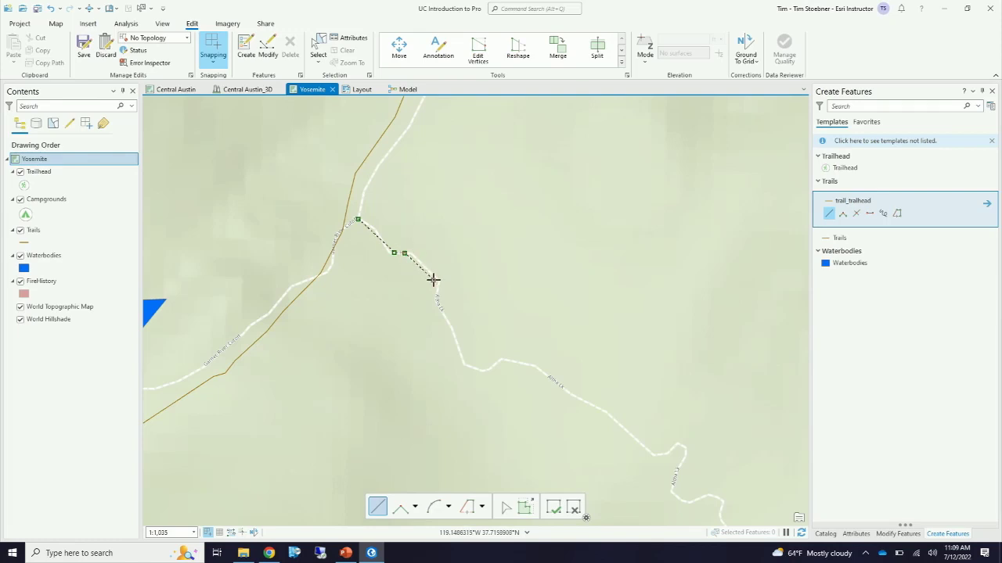
click(554, 509)
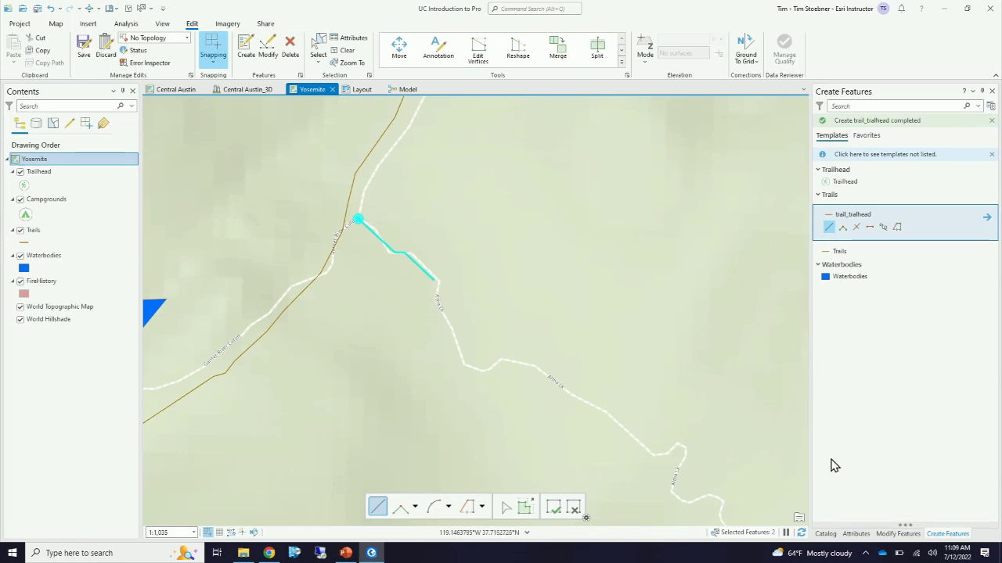
Step: Examine the attributes of the newly created trailhead point and trail line
click(856, 534)
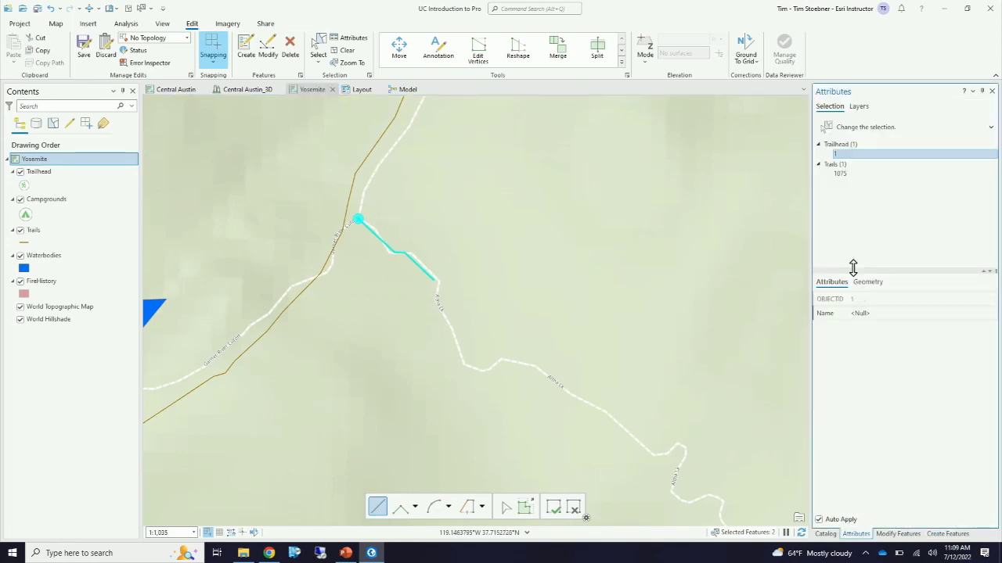
key(ctrl)
key(ctrl)
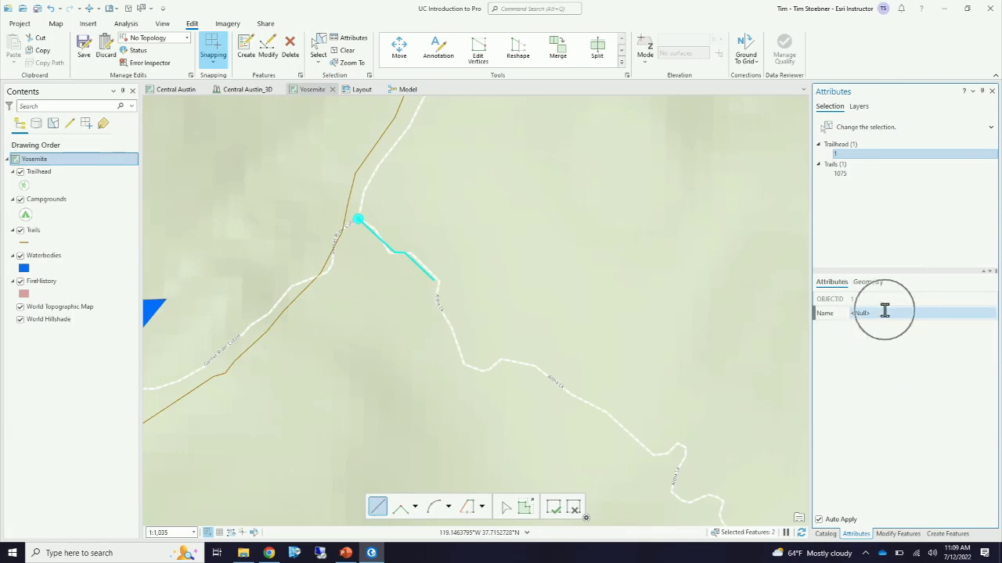
ctrl+click(844, 173)
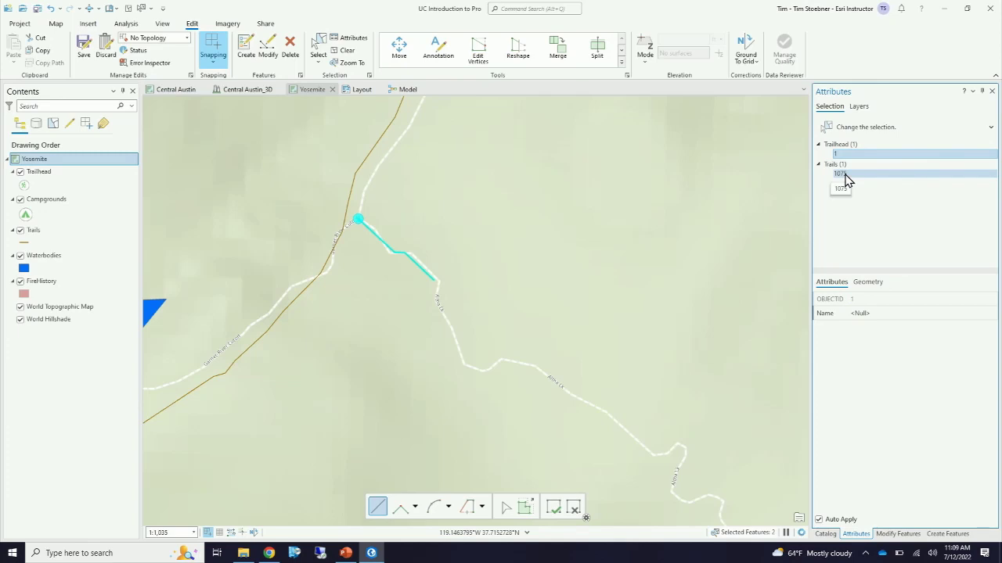
click(844, 174)
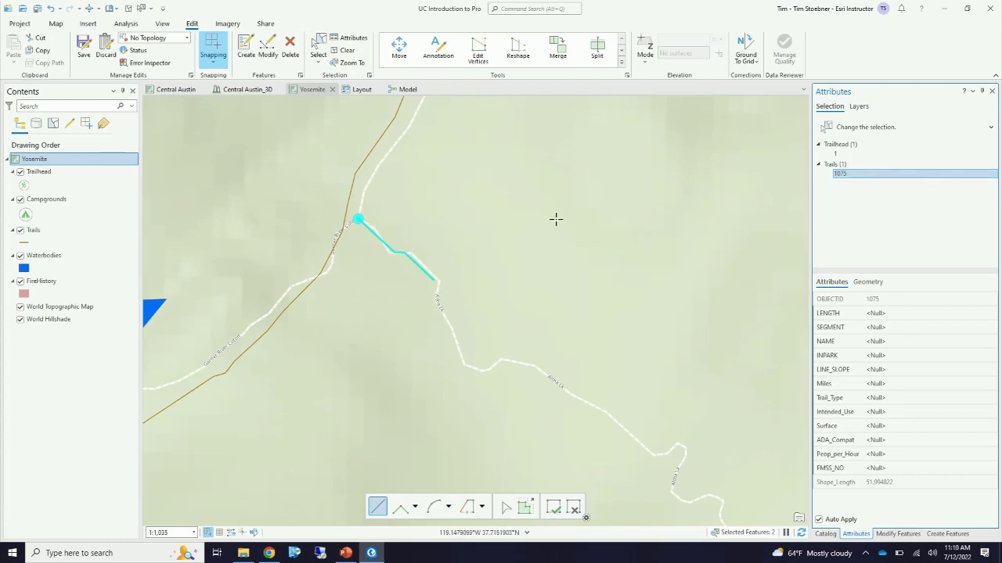
Step: Draw a second trail with its trailhead from the first trail's end, along the Altha Lk path and off to the northeast
click(439, 284)
click(452, 331)
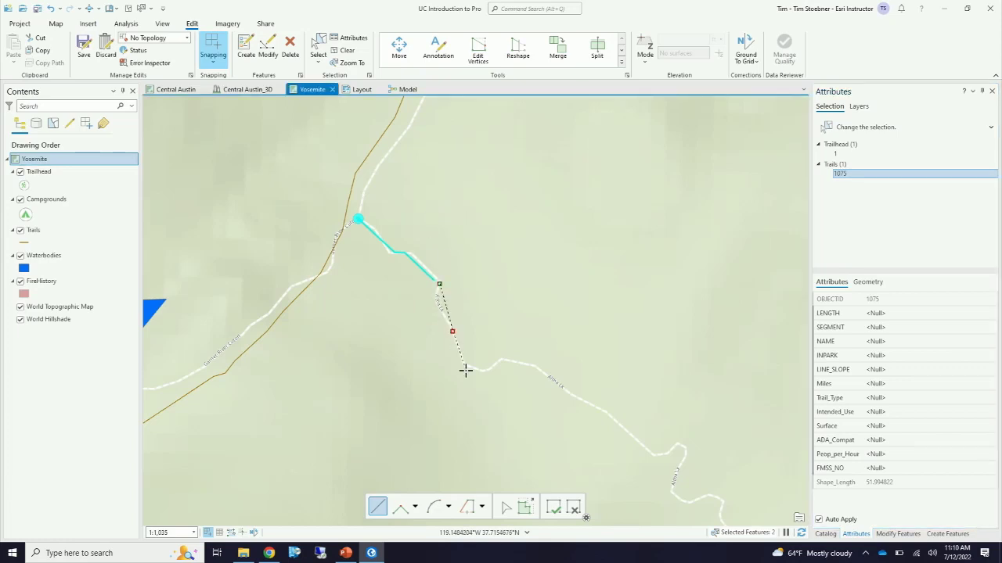
click(479, 377)
click(544, 367)
double_click(667, 148)
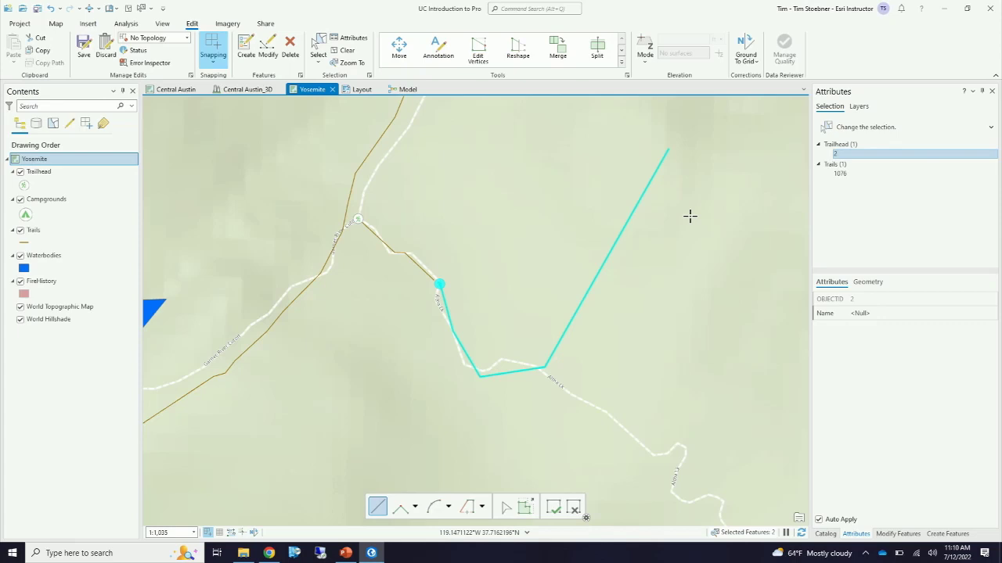
key(c)
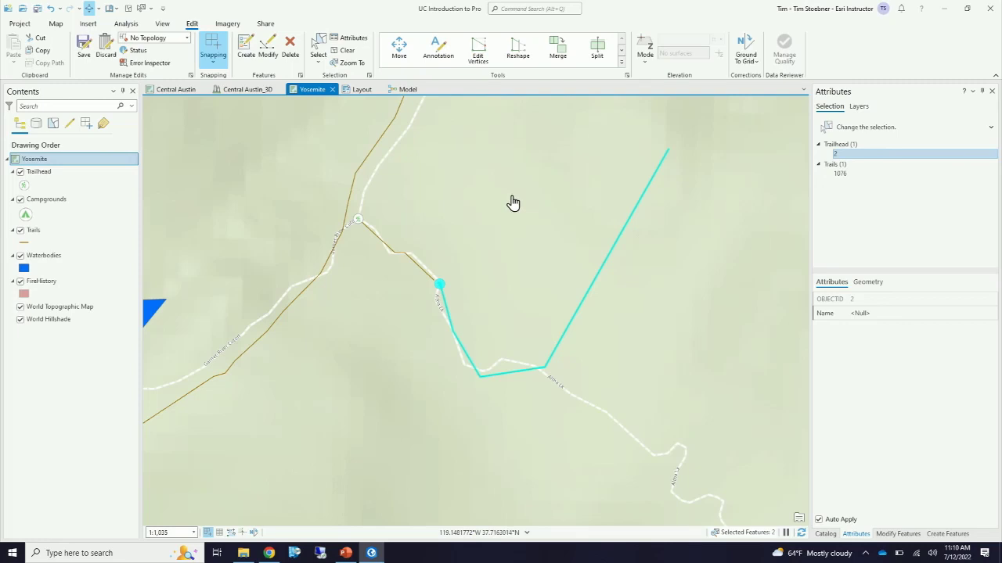
Step: Locate the Editing category in the application options and leave without changing any settings
click(20, 25)
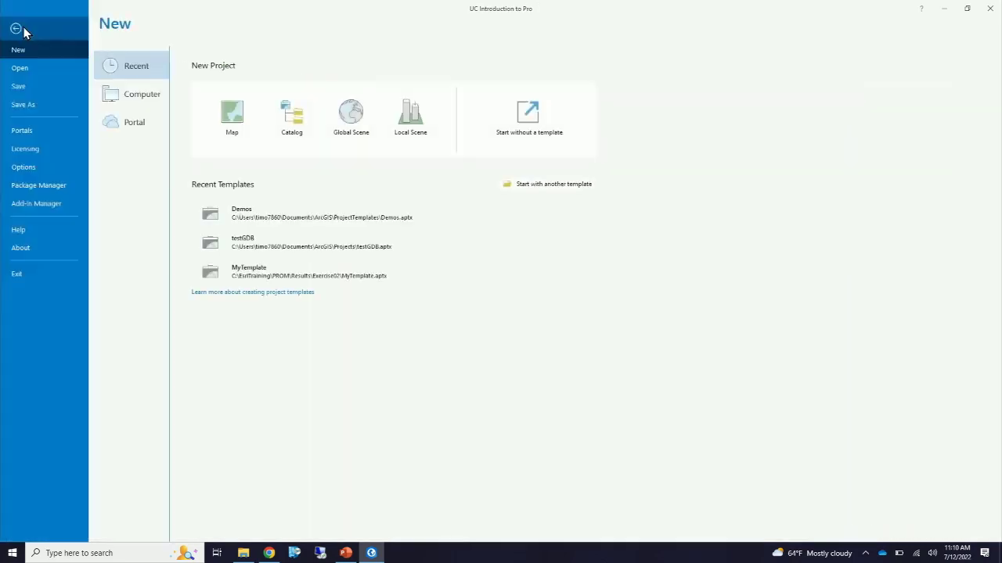
click(50, 166)
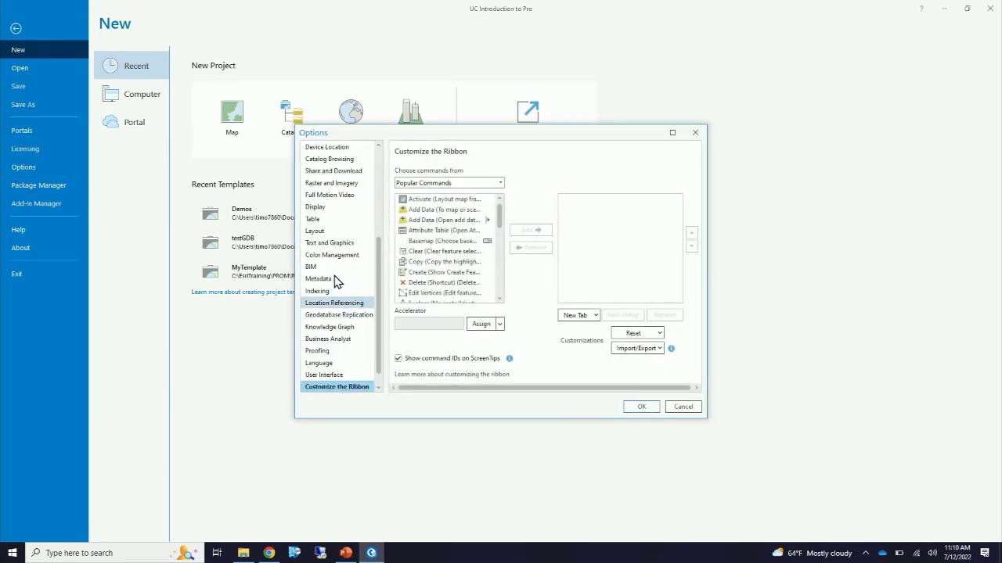
scroll(335, 282, up, 4)
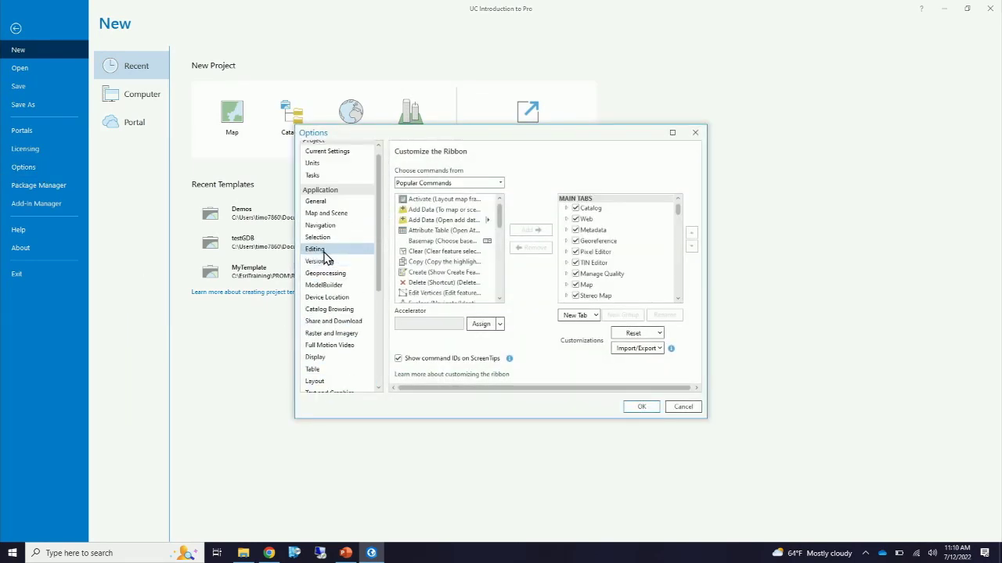
click(681, 408)
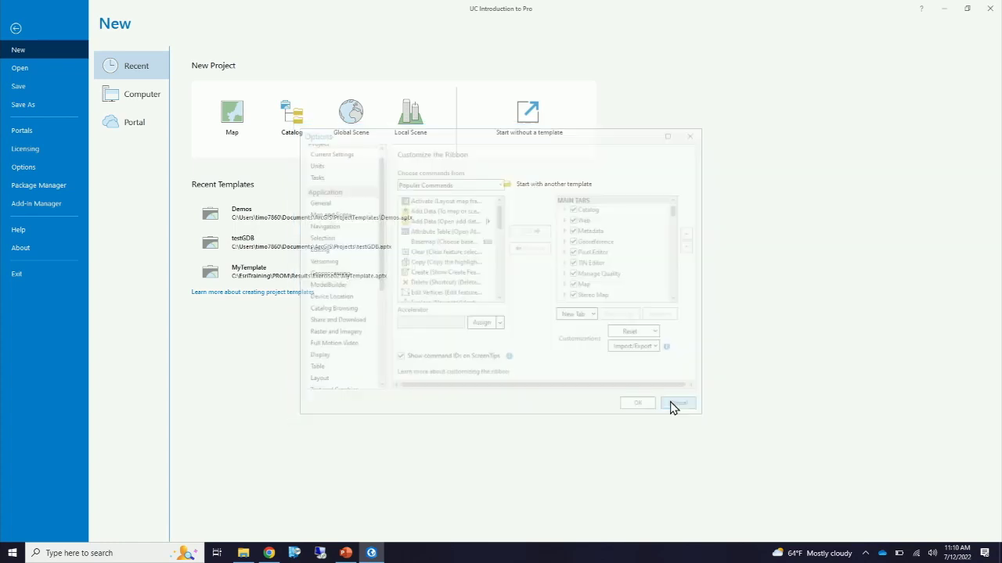
click(18, 29)
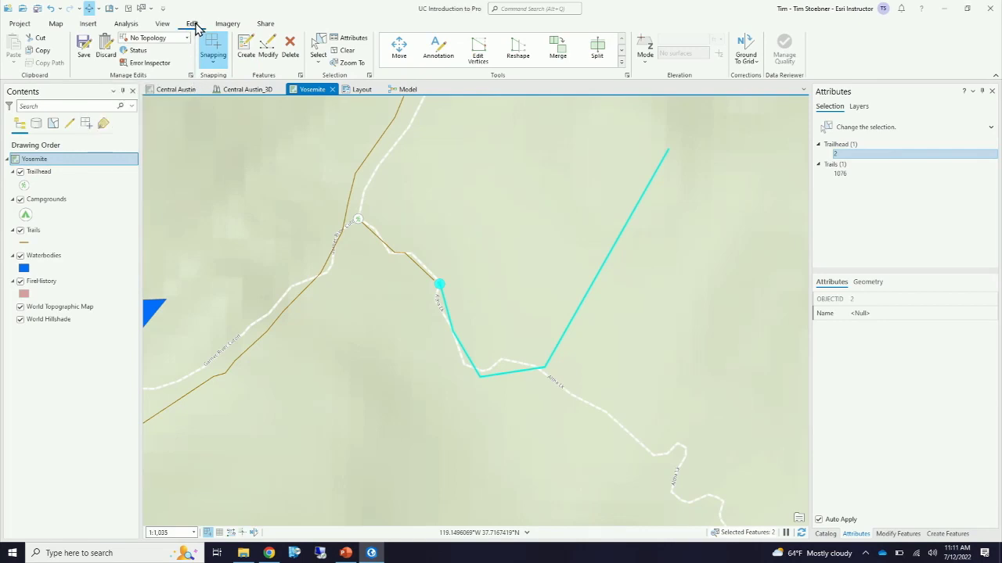
Step: Turn on the editing session option "Enable and disable editing from the Edit tab"
click(190, 76)
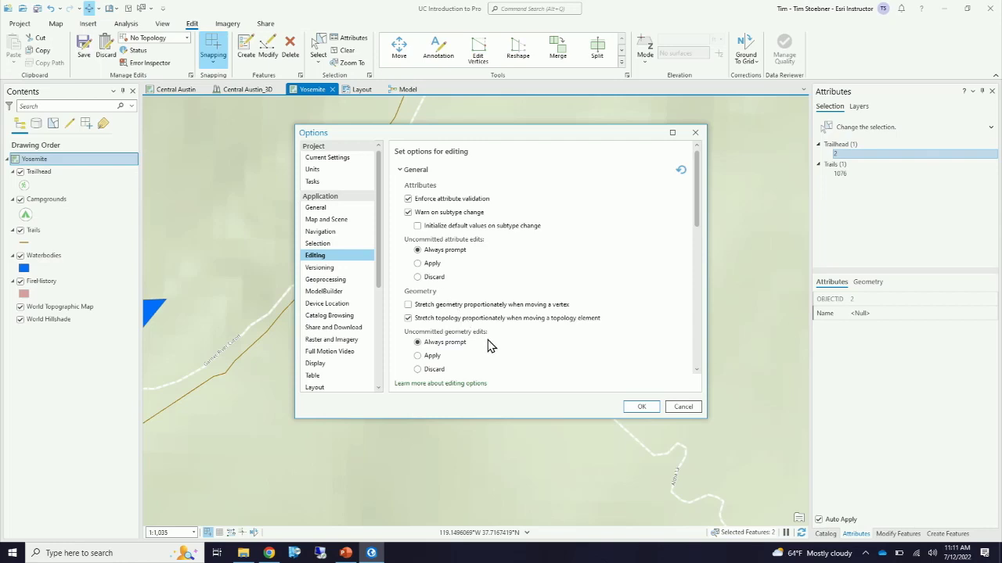
scroll(482, 271, down, 4)
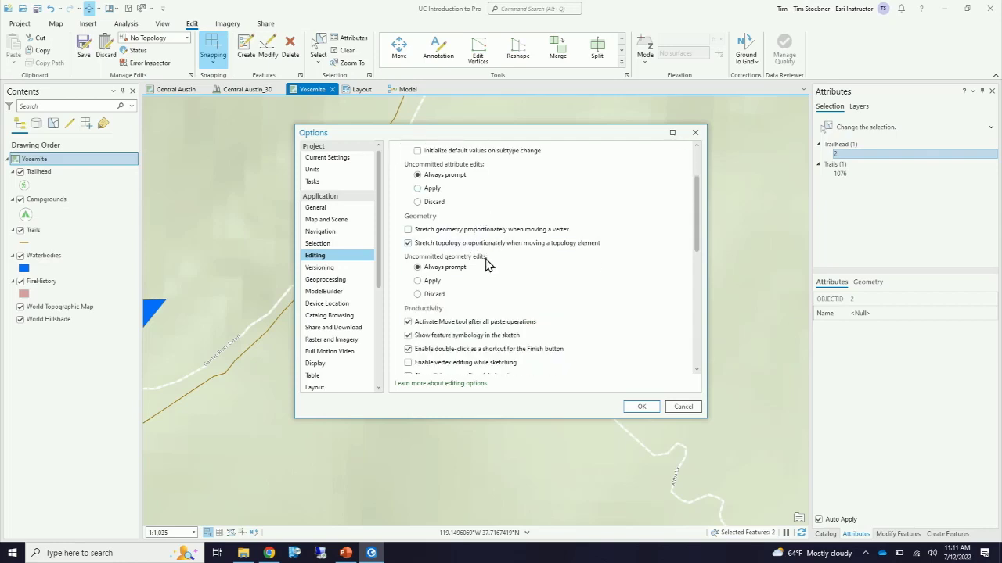
scroll(488, 266, down, 5)
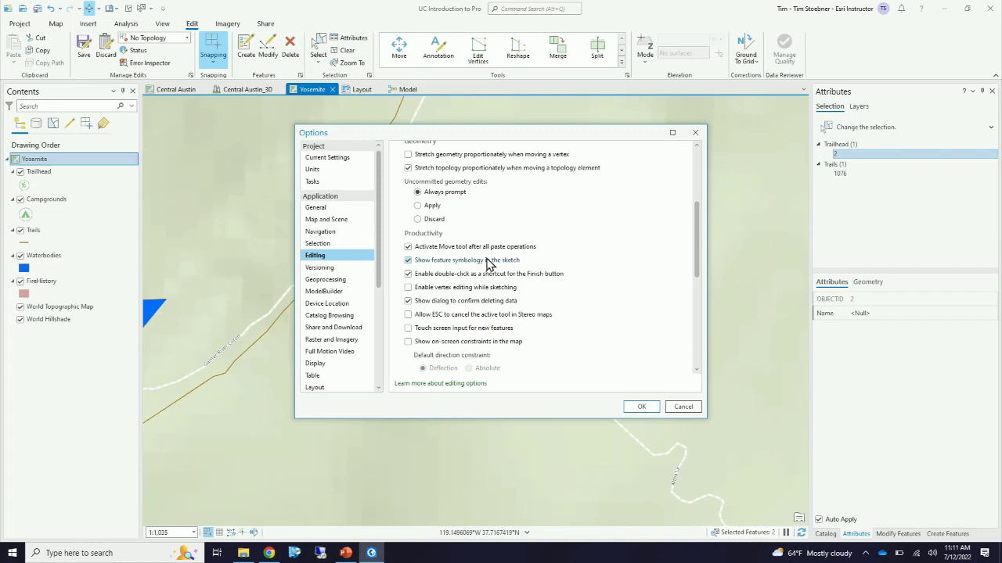
scroll(488, 266, down, 6)
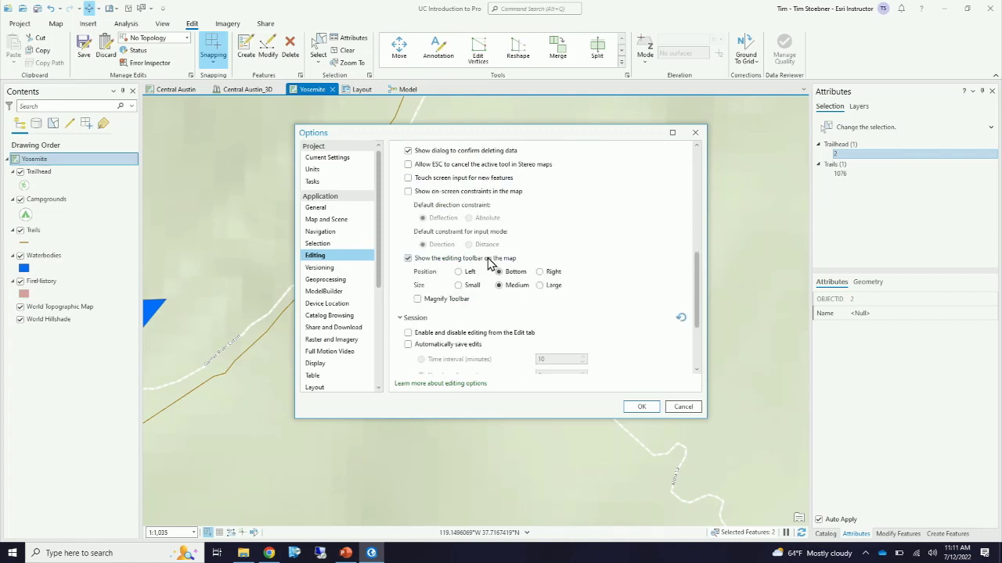
scroll(492, 266, down, 1)
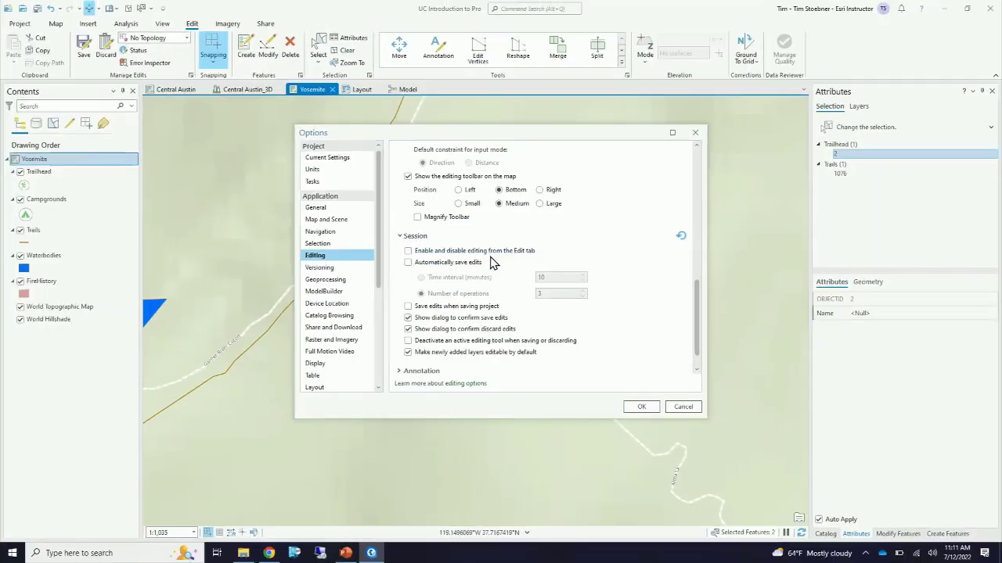
click(409, 251)
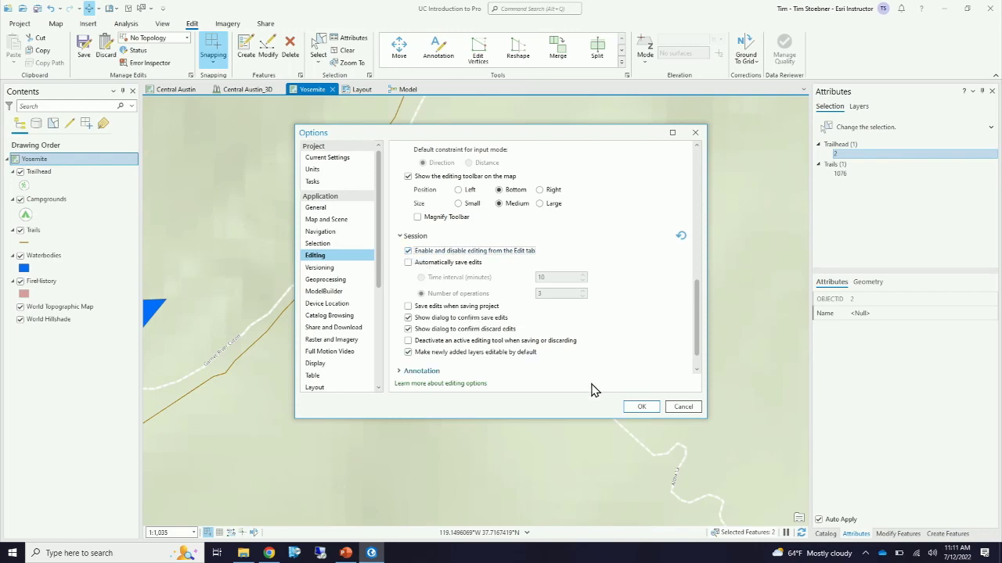
click(640, 407)
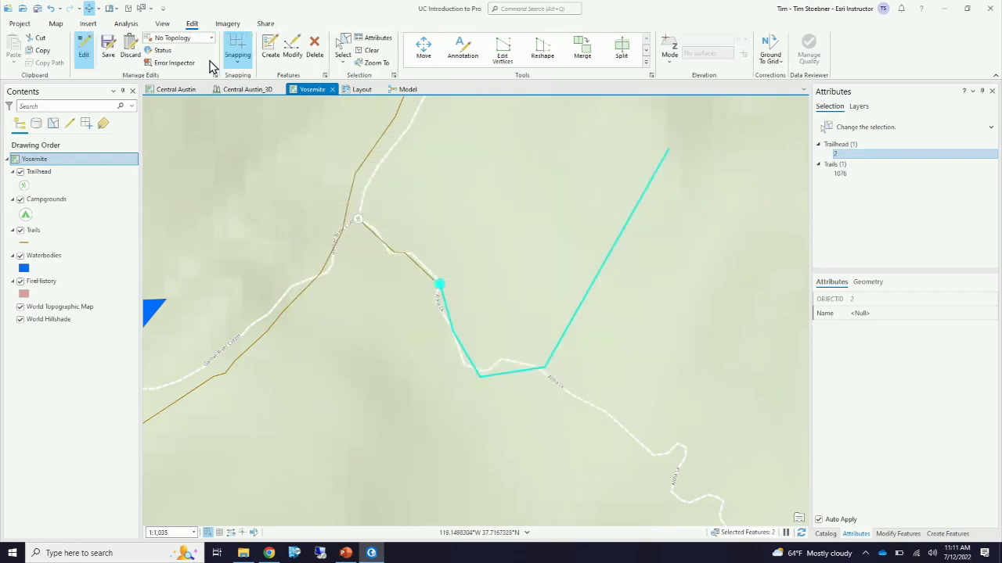
Step: Bring up the Create Features templates and try to disable editing with edits pending, cancelling at the save prompt
key(ctrl)
key(ctrl)
click(89, 57)
click(947, 533)
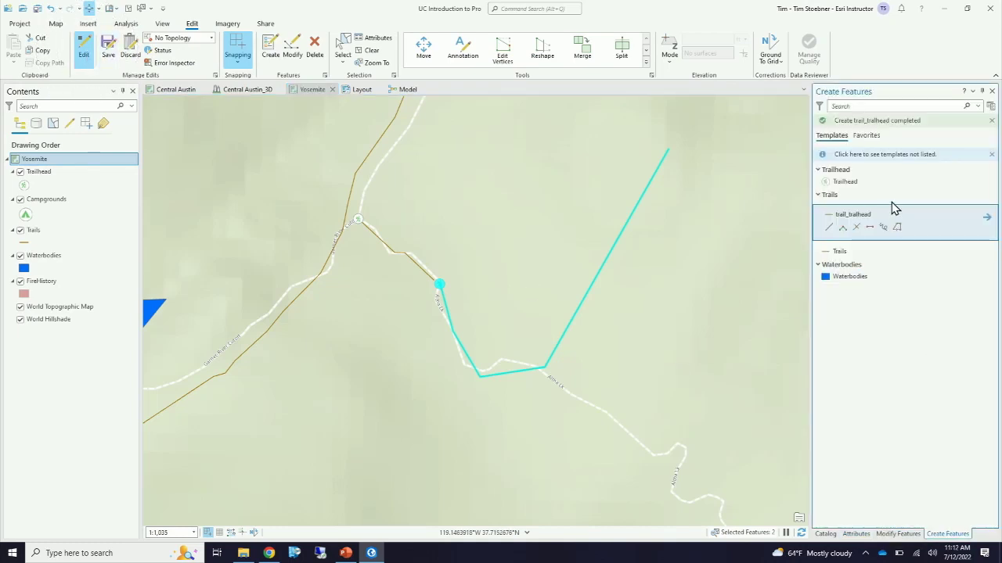
key(ctrl)
click(85, 60)
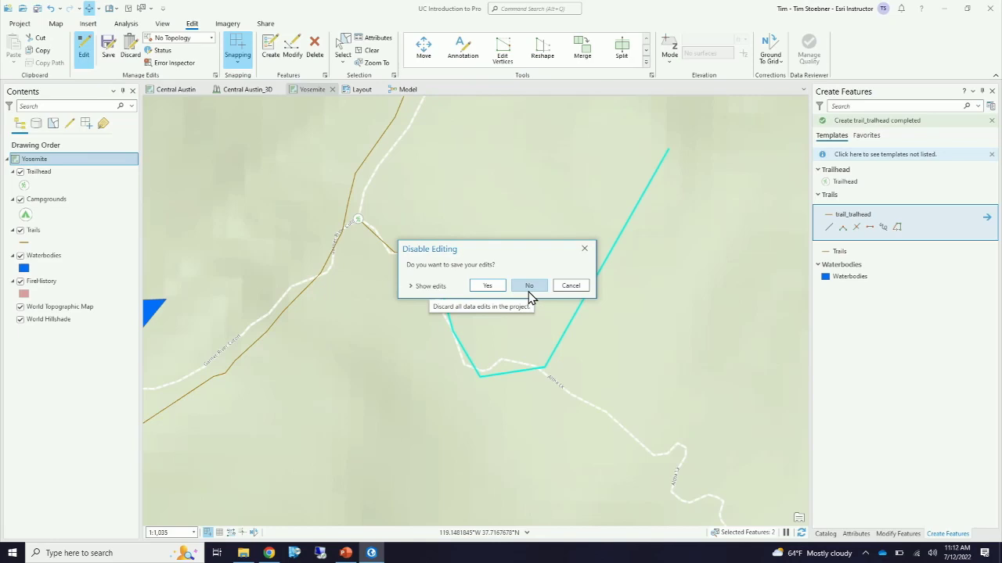
click(569, 285)
Step: Discard all unsaved edits to the trails and trailheads, and switch editing off and back on
click(131, 51)
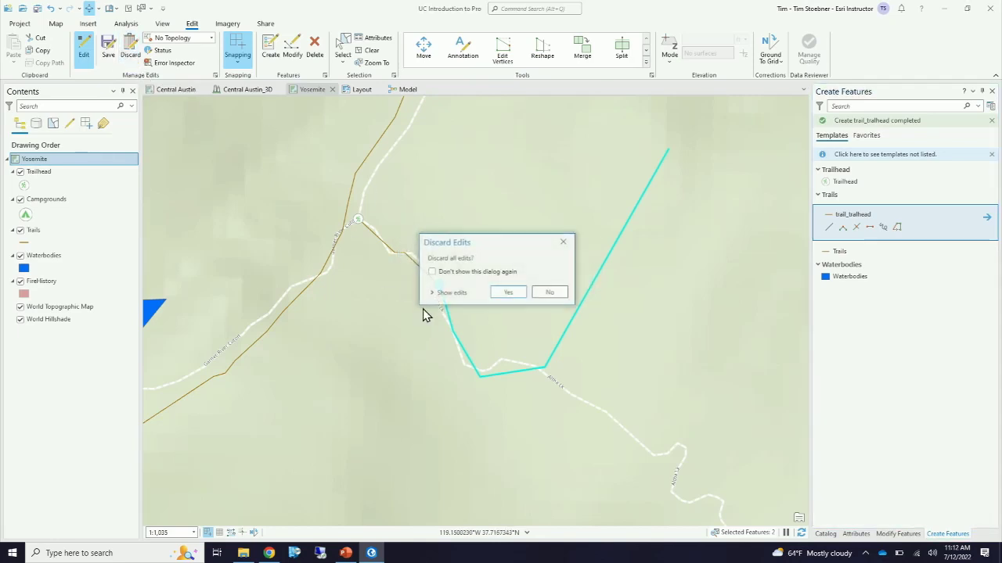
click(508, 293)
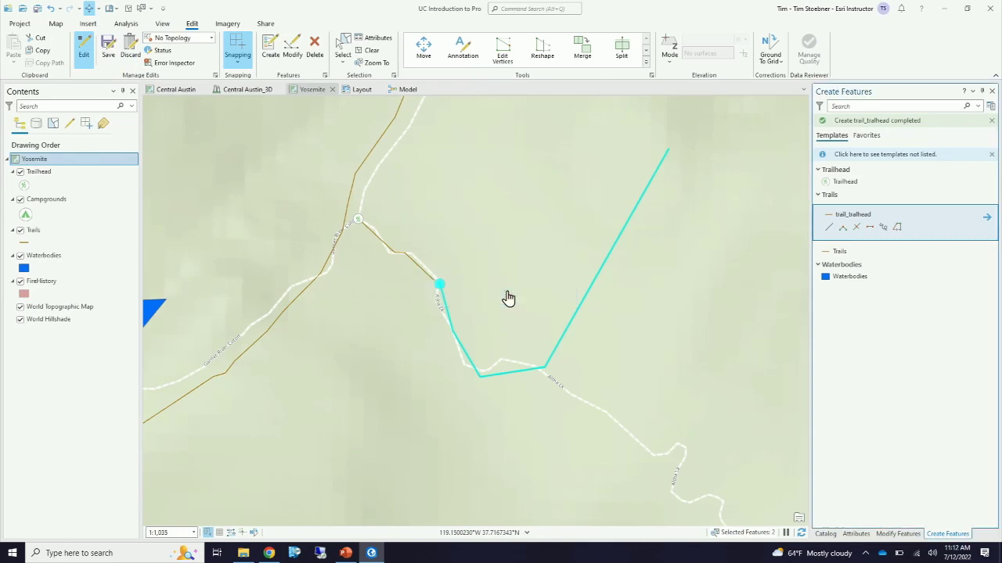
click(83, 54)
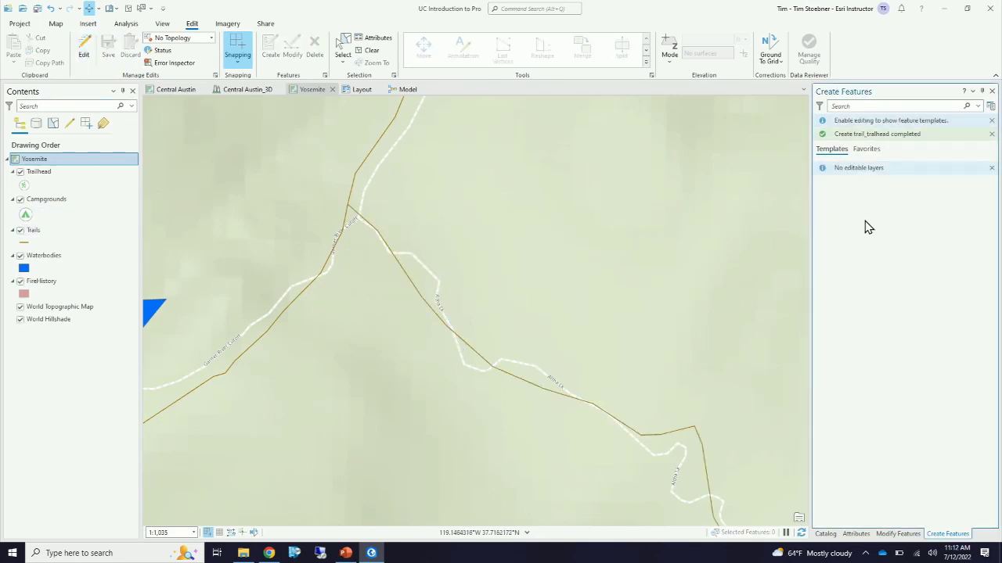
click(861, 225)
click(83, 53)
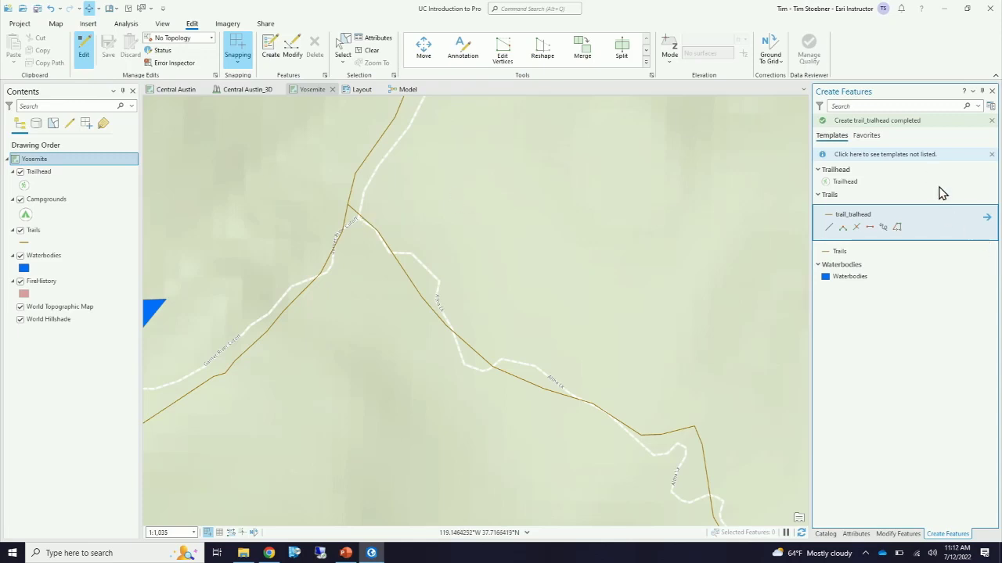
Step: Open the feature template manager and view the new template types available for the Trailhead layer, including Group Template
click(990, 106)
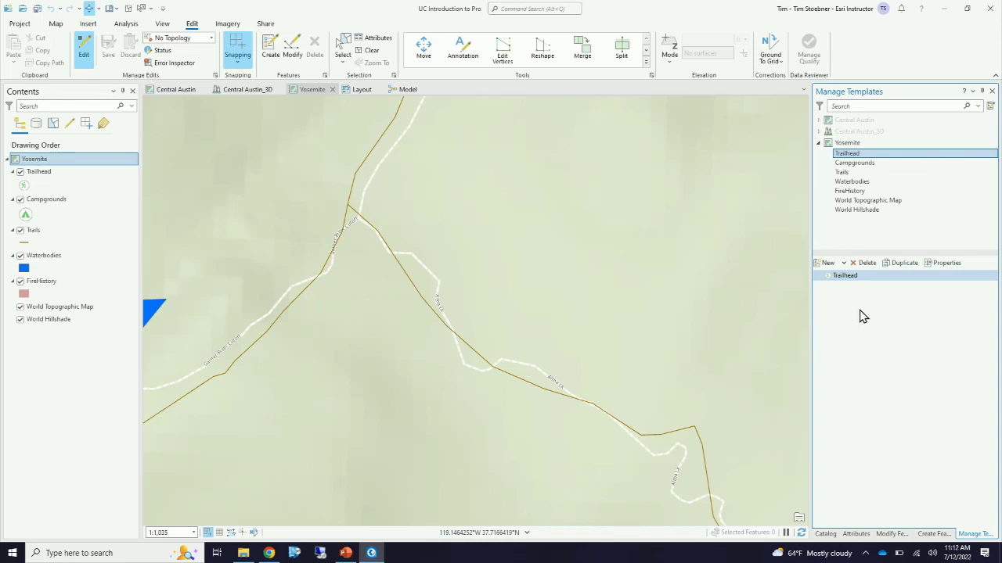
click(843, 266)
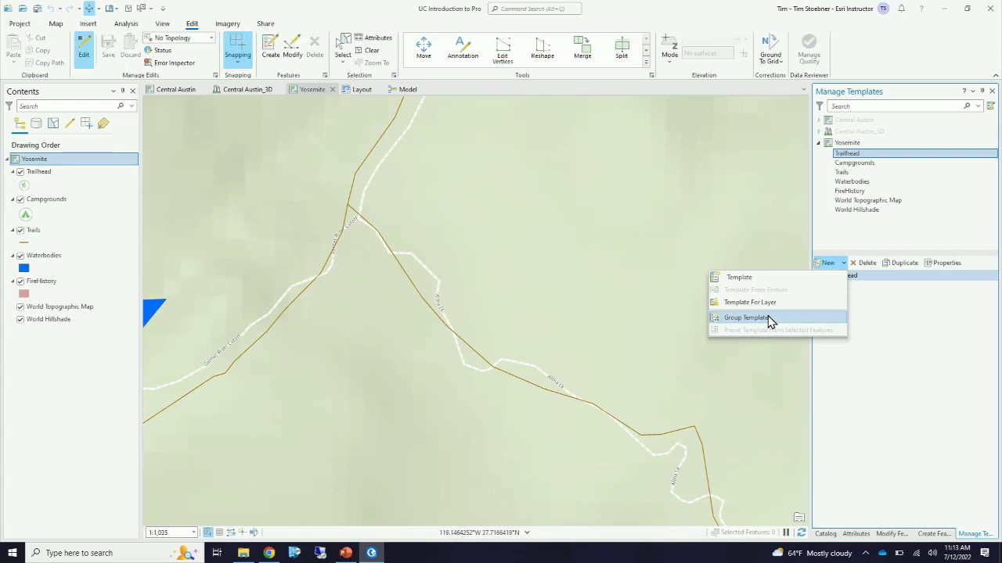
click(519, 206)
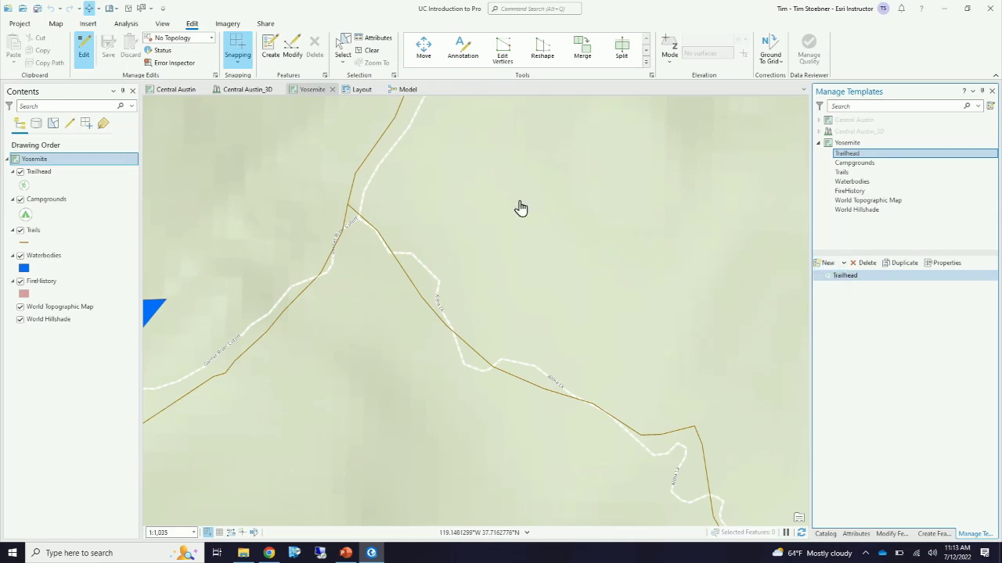
Step: Sketch the first segment of a new line with the Trails template northeast of the trail junction, and view the sketch and Waterbodies layer context options
click(931, 535)
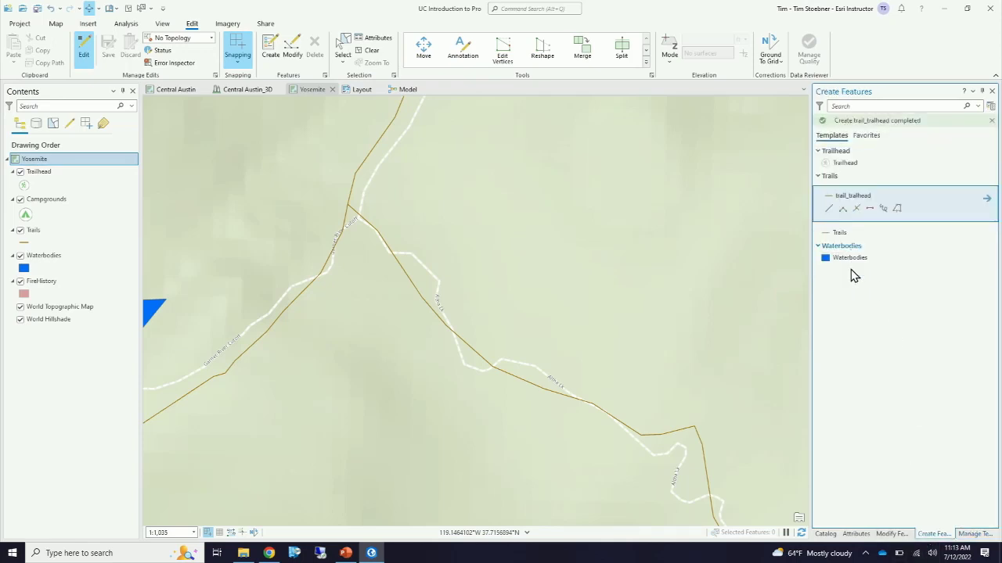
click(841, 252)
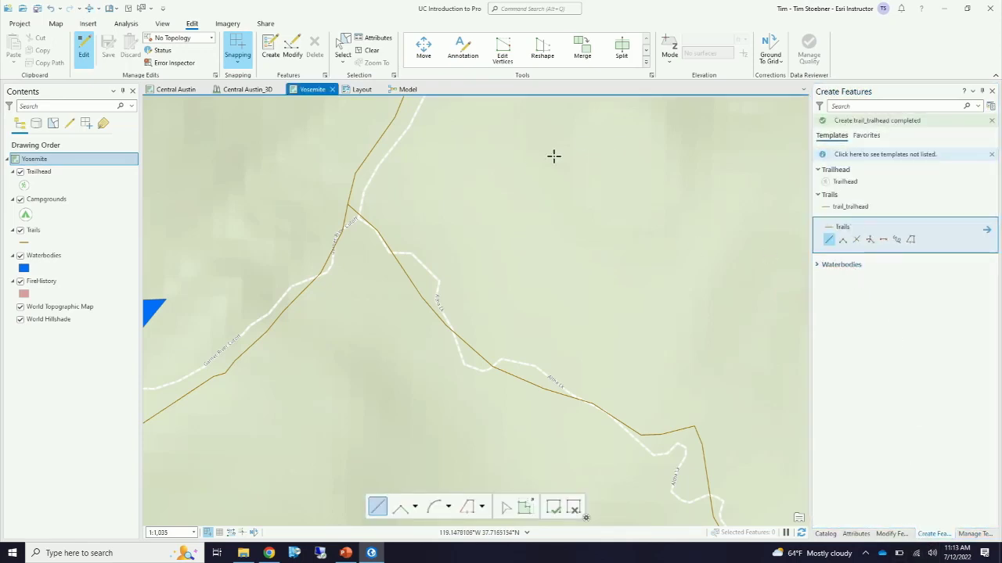
click(485, 177)
click(537, 197)
right_click(678, 166)
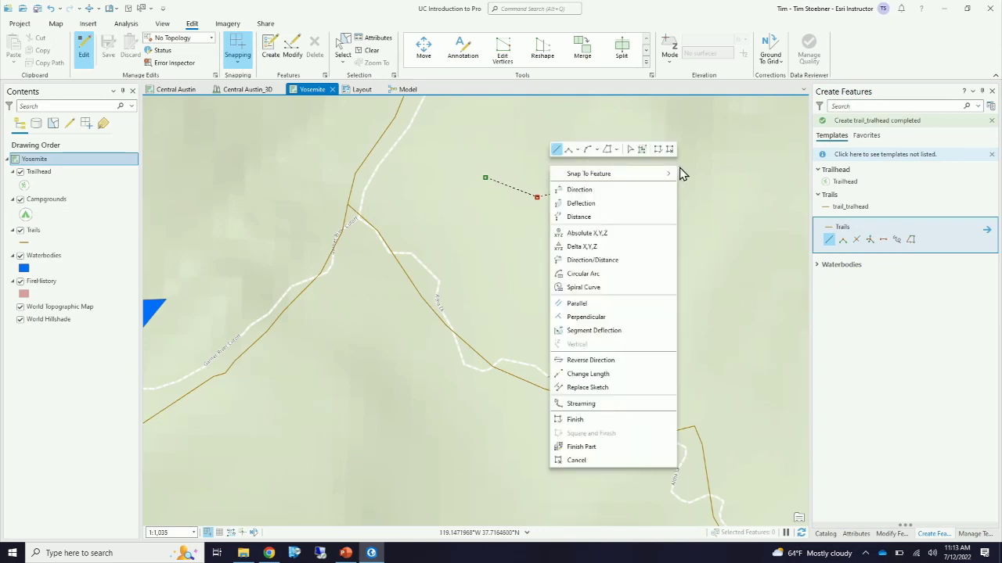
click(17, 465)
right_click(55, 259)
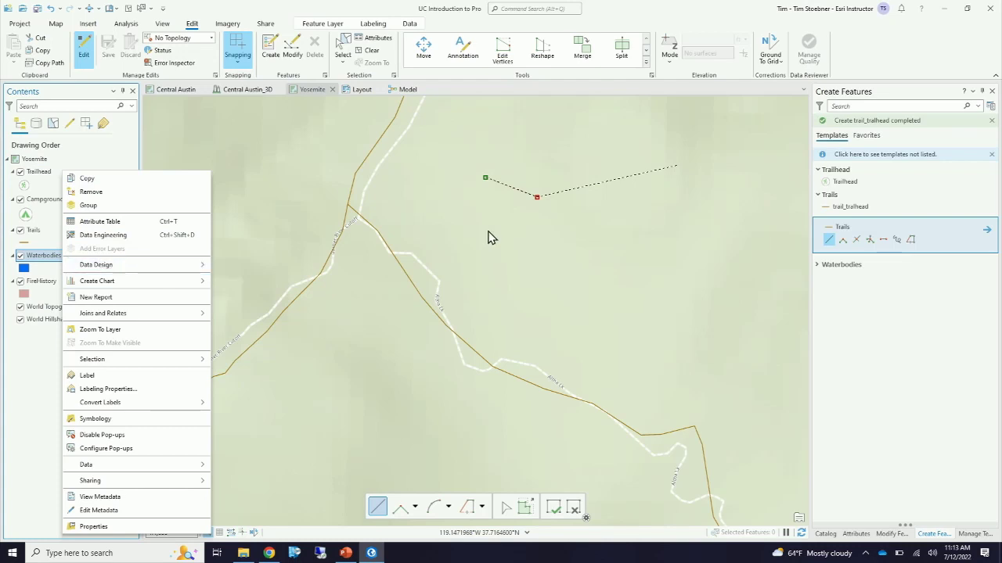
click(372, 298)
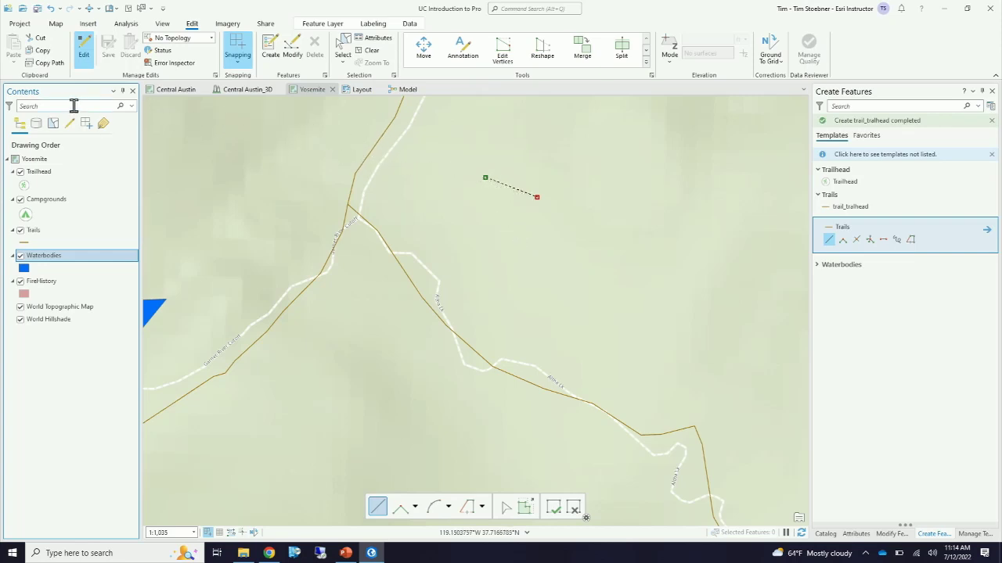
Step: Switch to the Explore tool, applying the pending trail sketch, and view the map's context options
click(88, 11)
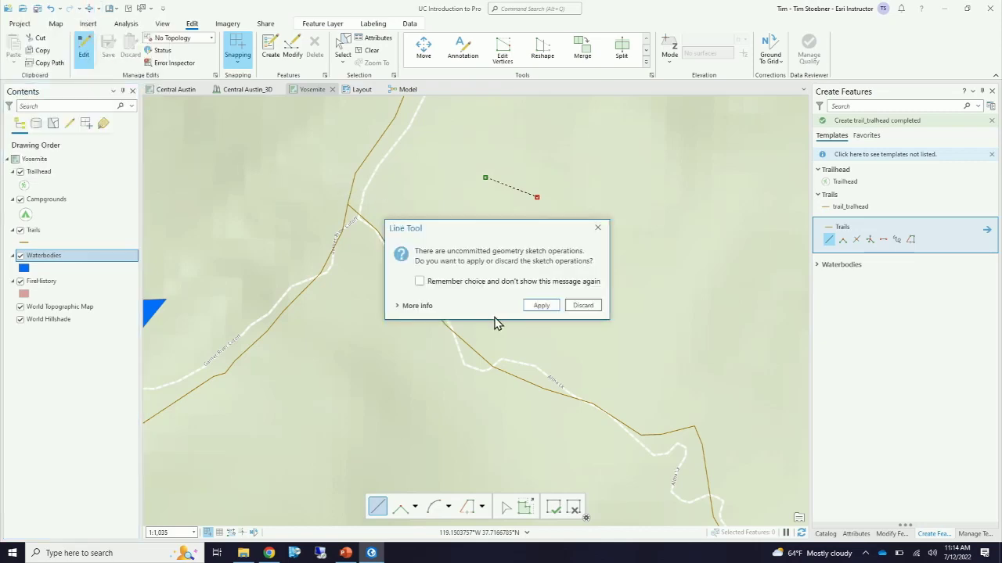
click(541, 305)
right_click(515, 237)
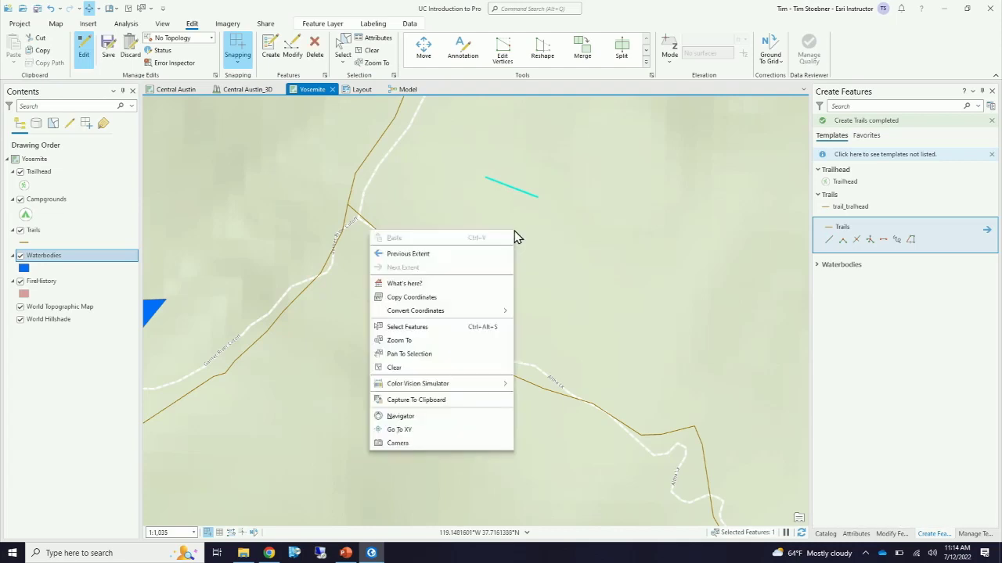
click(620, 245)
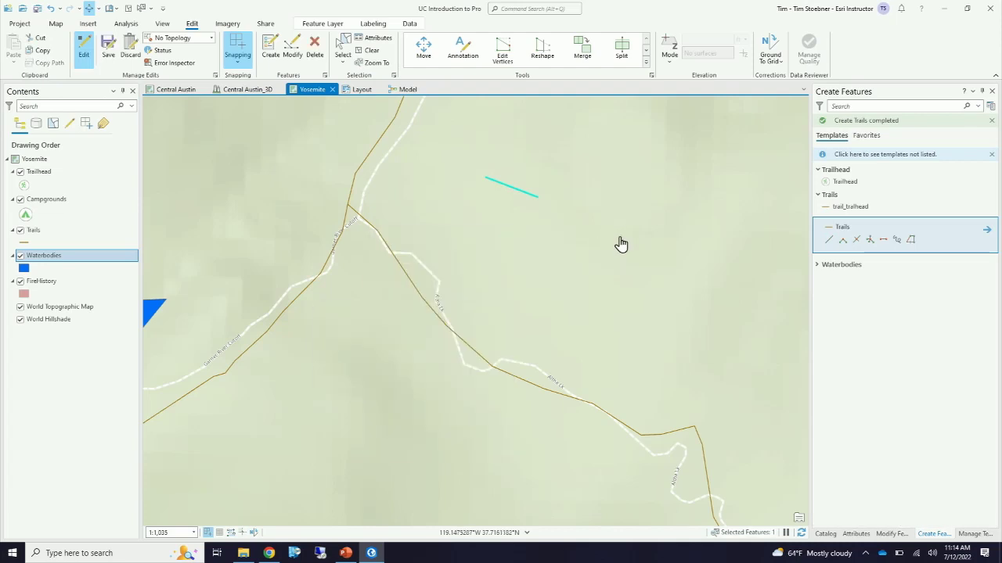
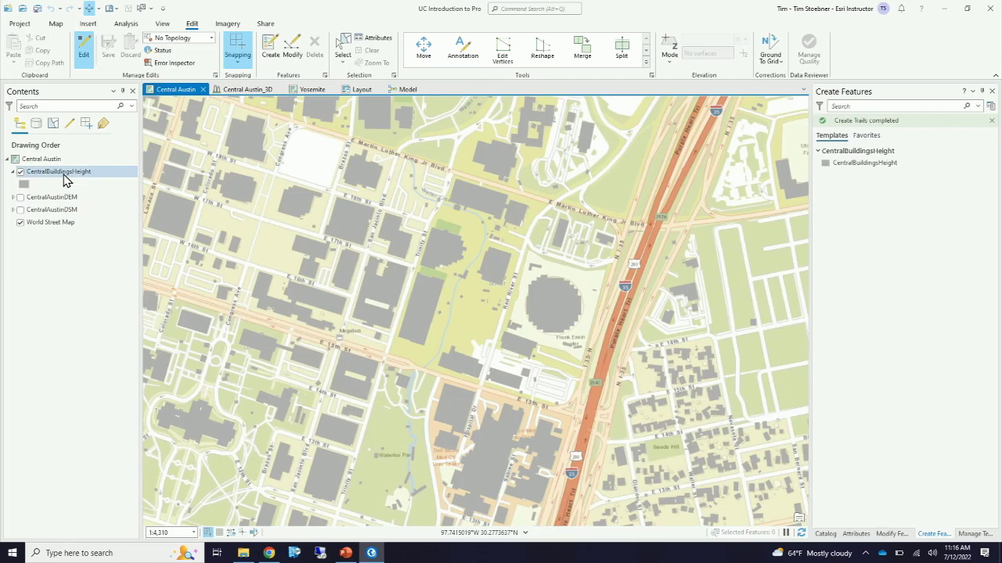
Step: Disable pop-ups for the CentralBuildingsHeight layer in the Central Austin map and open the layer's symbology settings
right_click(65, 175)
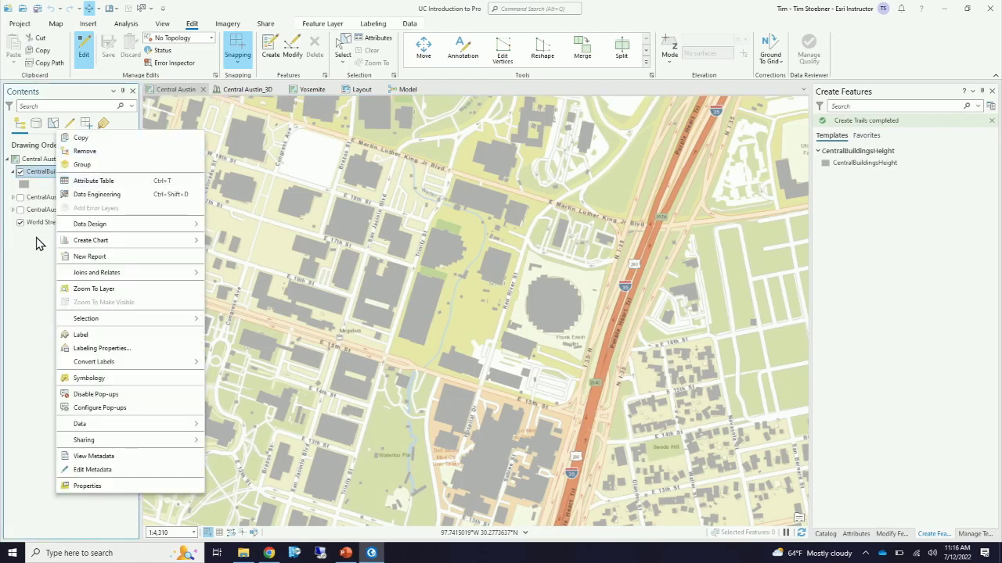
click(130, 395)
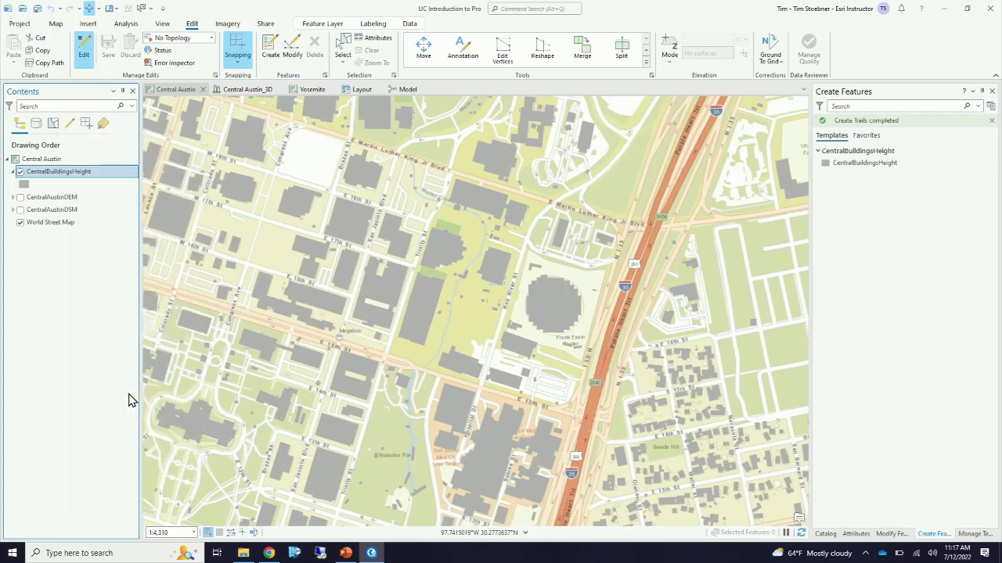
right_click(63, 172)
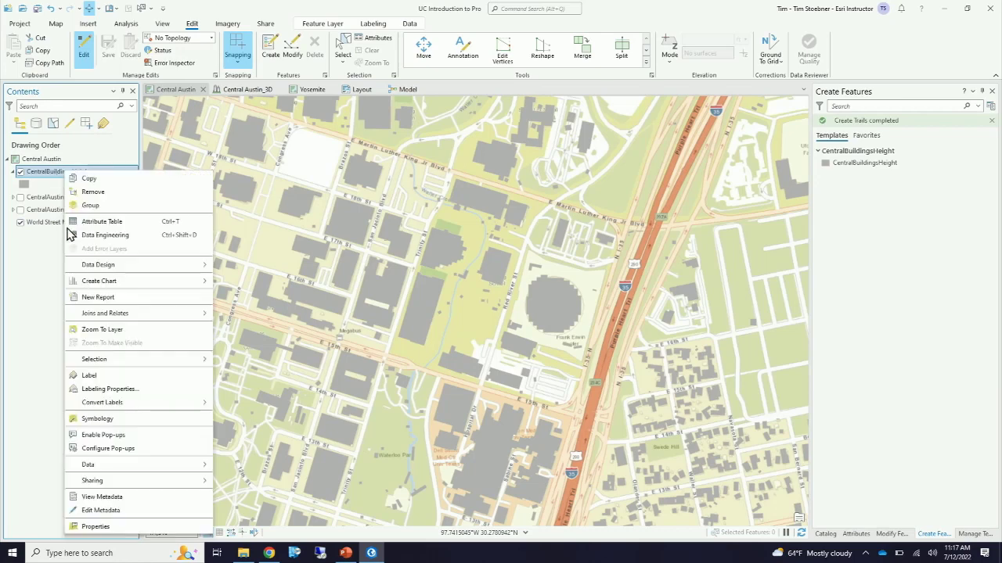
click(103, 419)
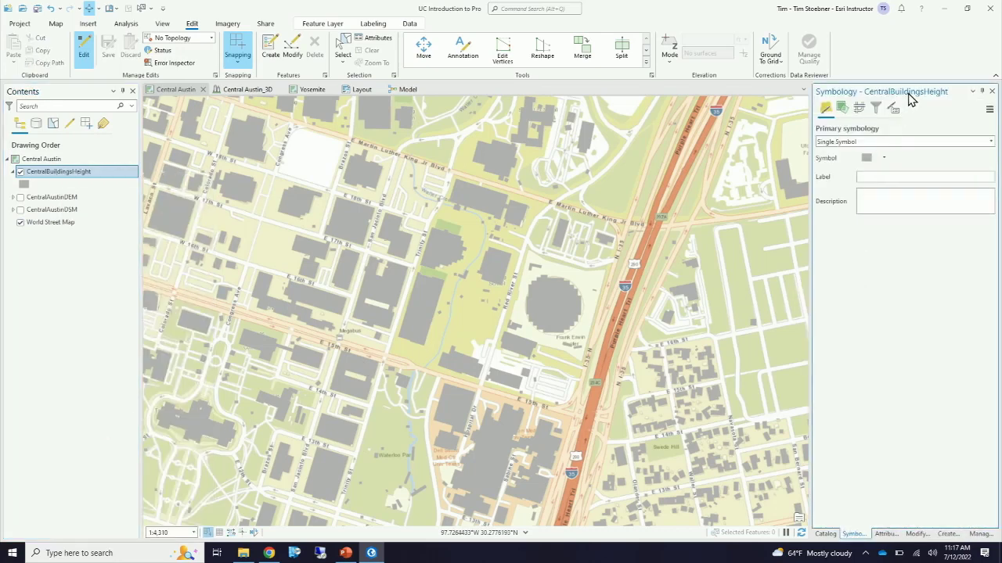
key(ctrl)
key(ctrl)
Step: Symbolize the CentralBuildingsHeight layer in the Central Austin map with Graduated Colors based on the BuildingHeight field
click(987, 143)
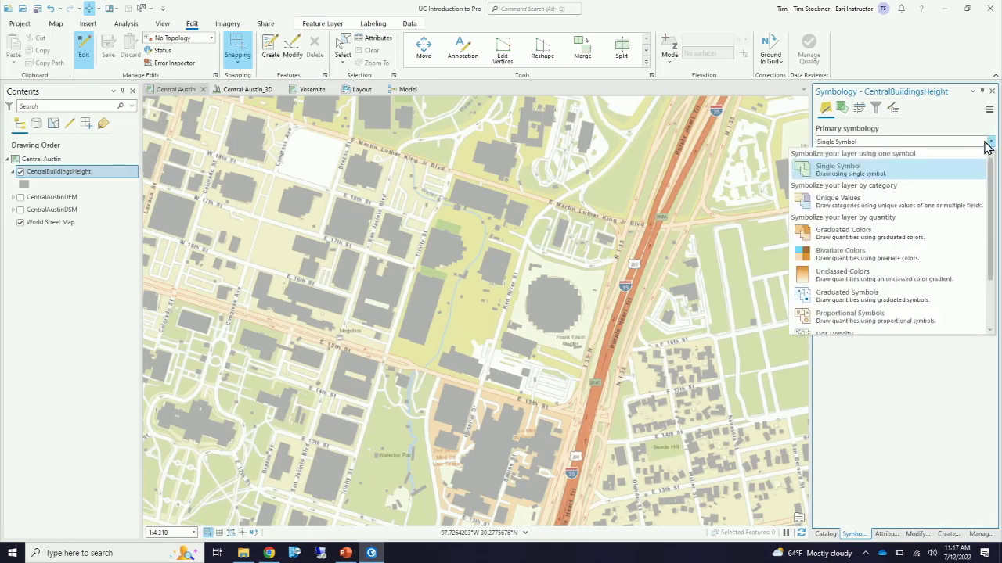
click(850, 235)
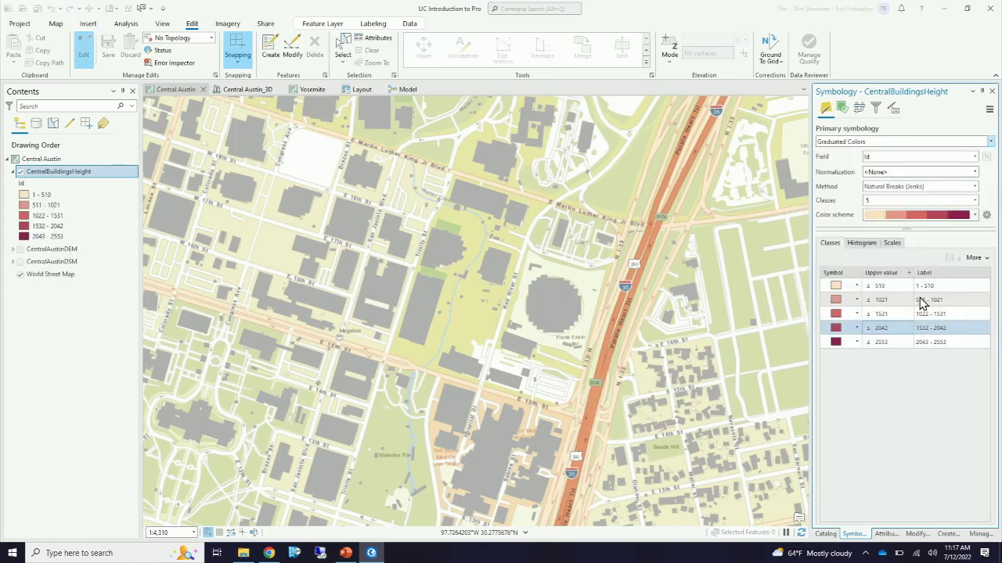
click(974, 157)
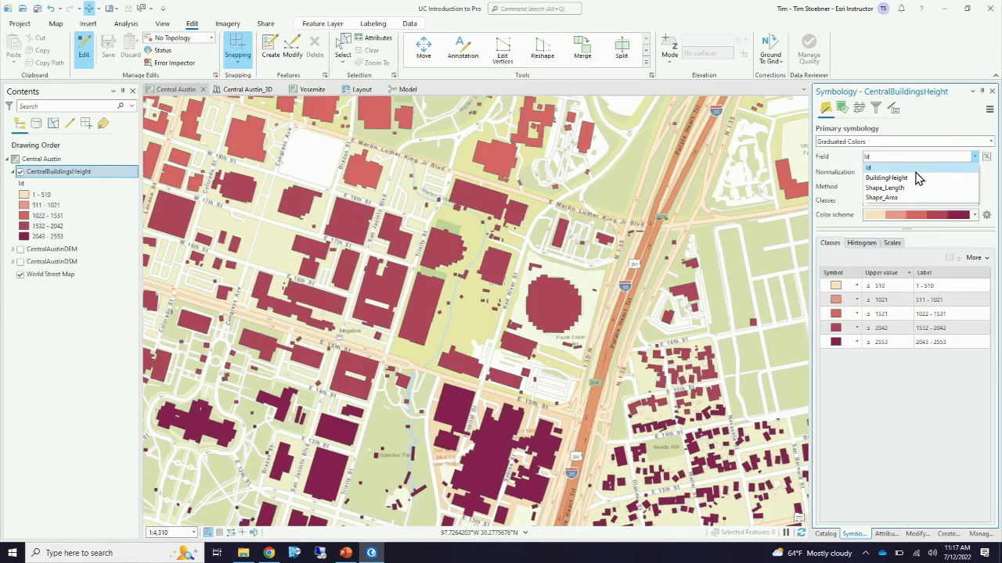
click(891, 178)
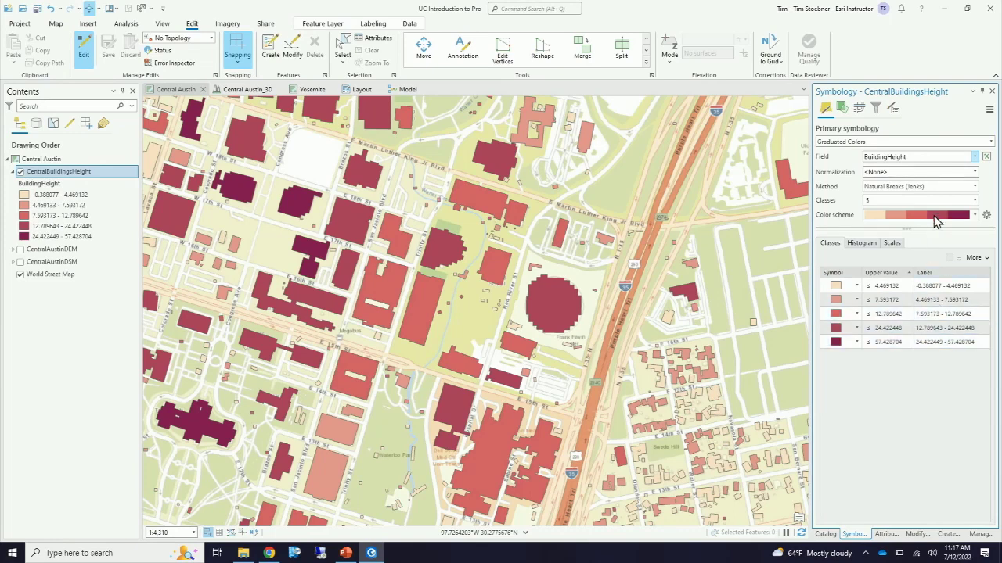
Step: Try a continuous green color scheme on the building height classes, and set the scheme to Blue-Green (5 Classes)
click(974, 215)
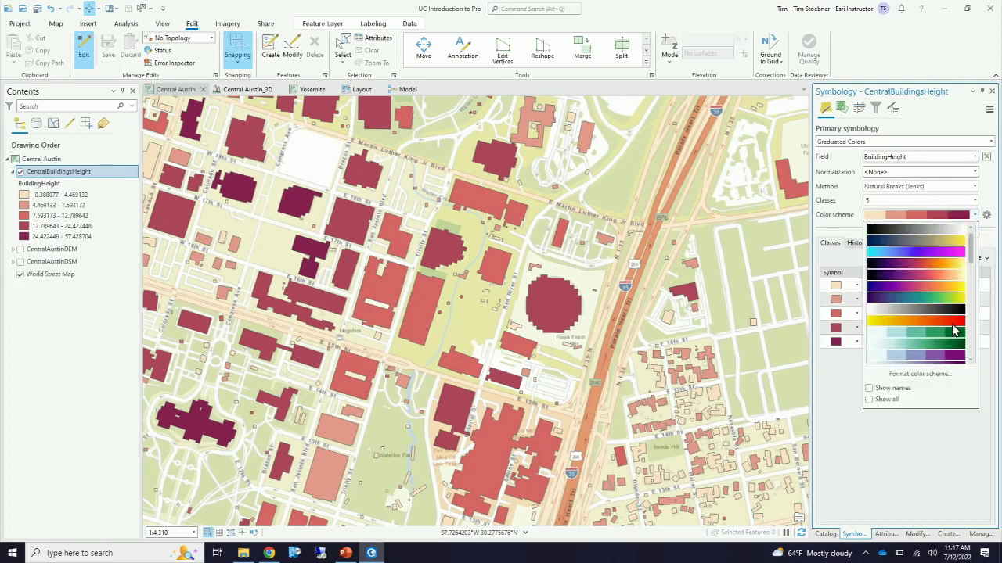
click(935, 344)
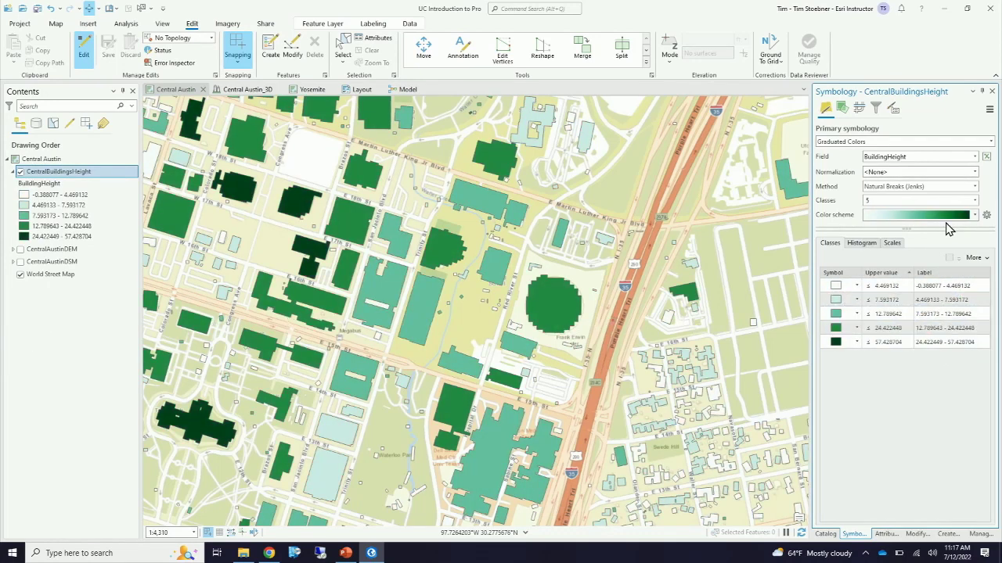
click(974, 215)
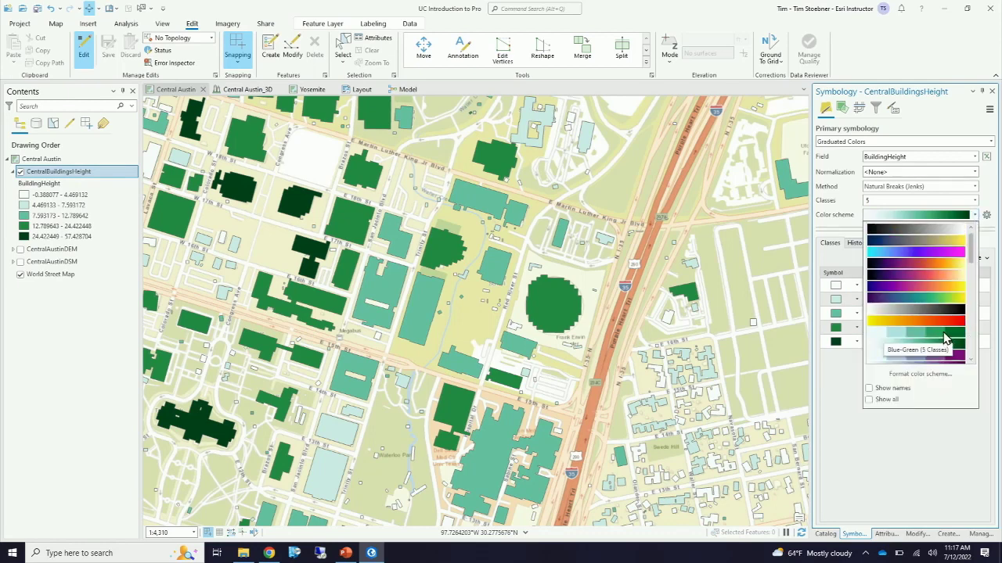
click(945, 338)
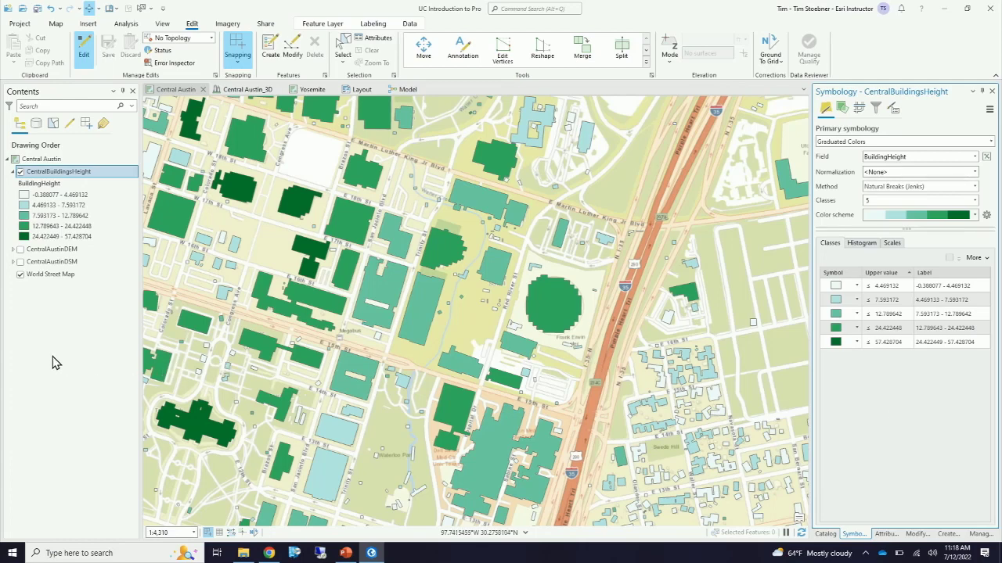
Step: View the options for converting the Central Austin map to a global scene, local scene or basemap
click(163, 24)
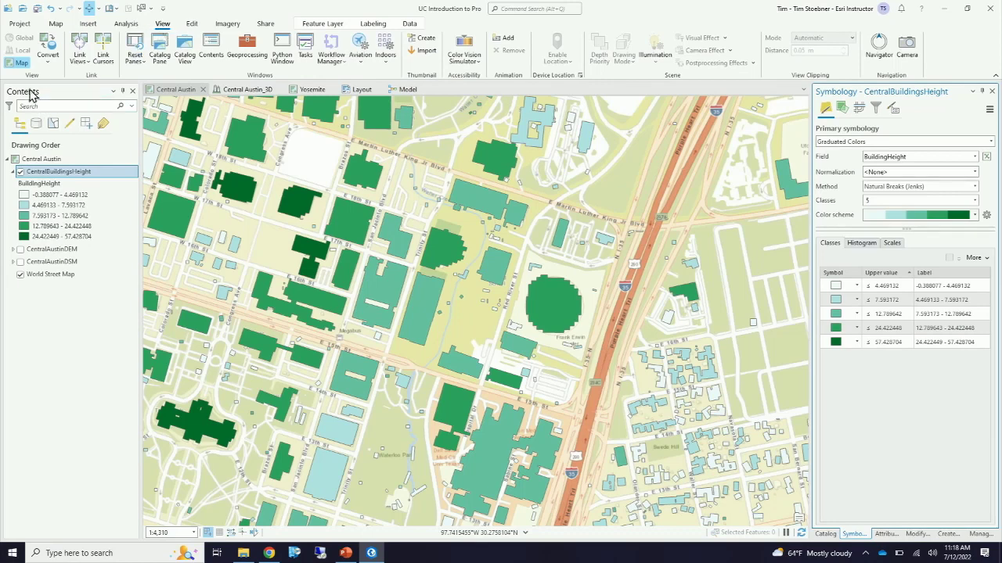
click(48, 57)
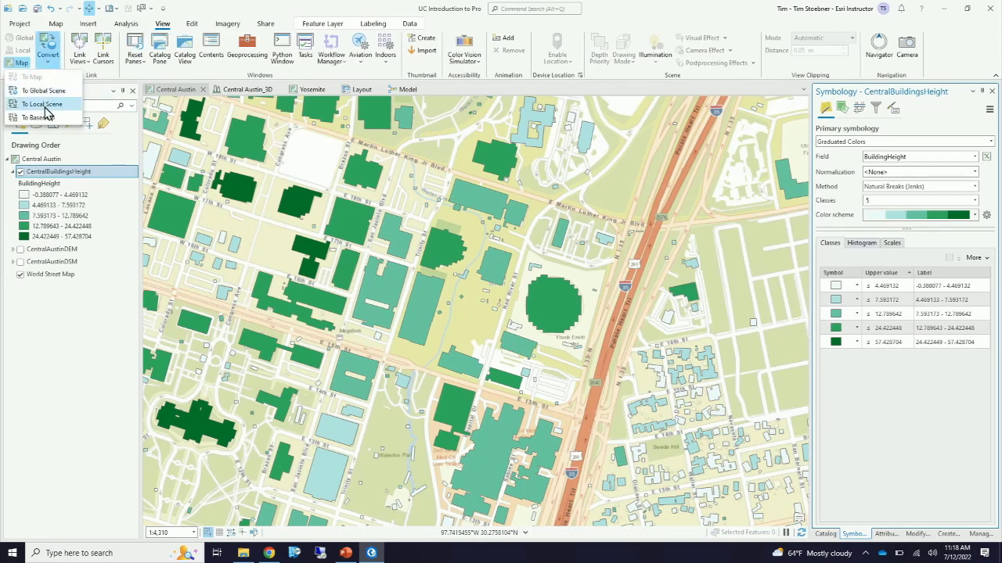
click(29, 363)
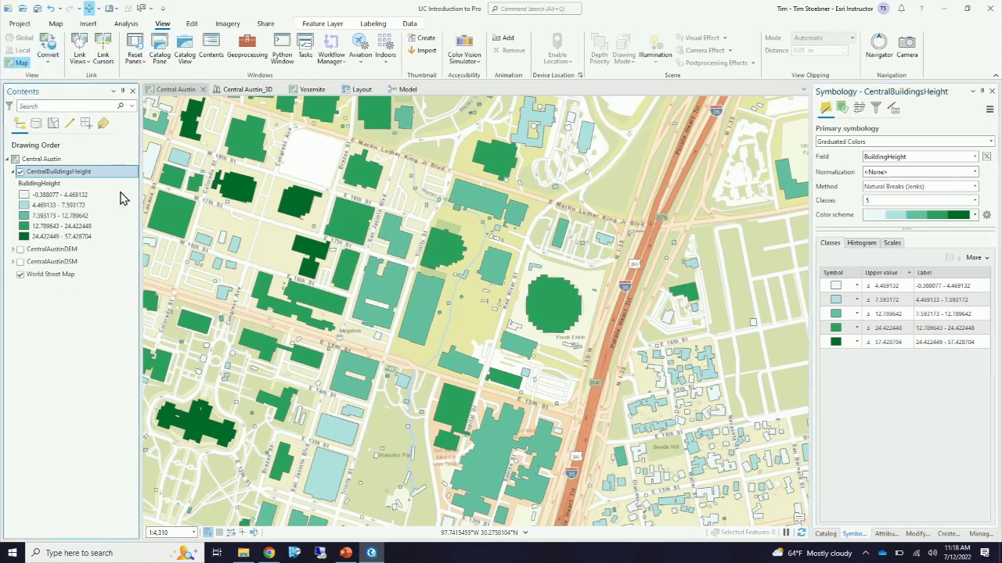
Step: Extrude the CentralBuildingsHeight layer in the Central Austin_3D scene by Max Height using the BuildingHeight field, and dismiss the battery warning
click(245, 92)
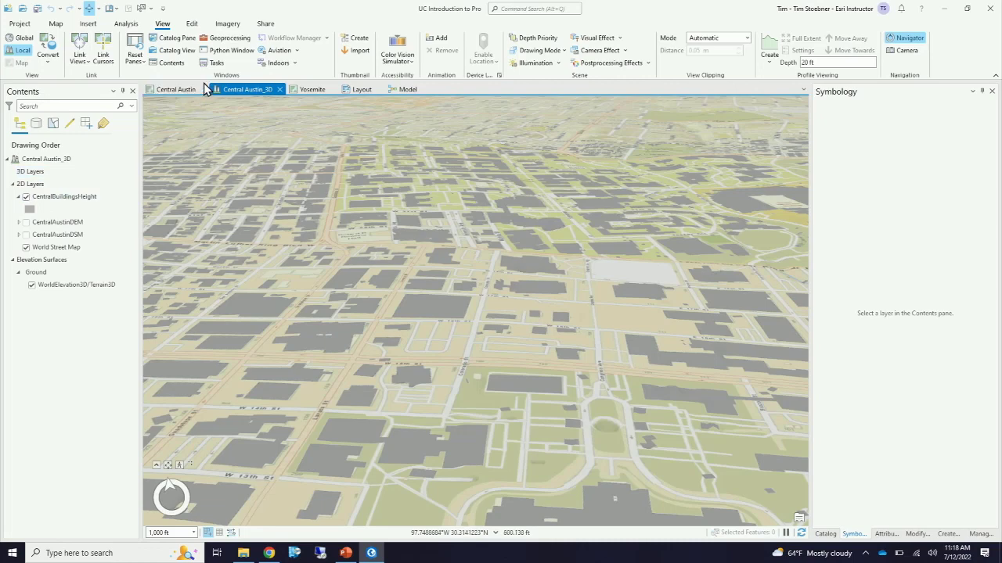
click(50, 198)
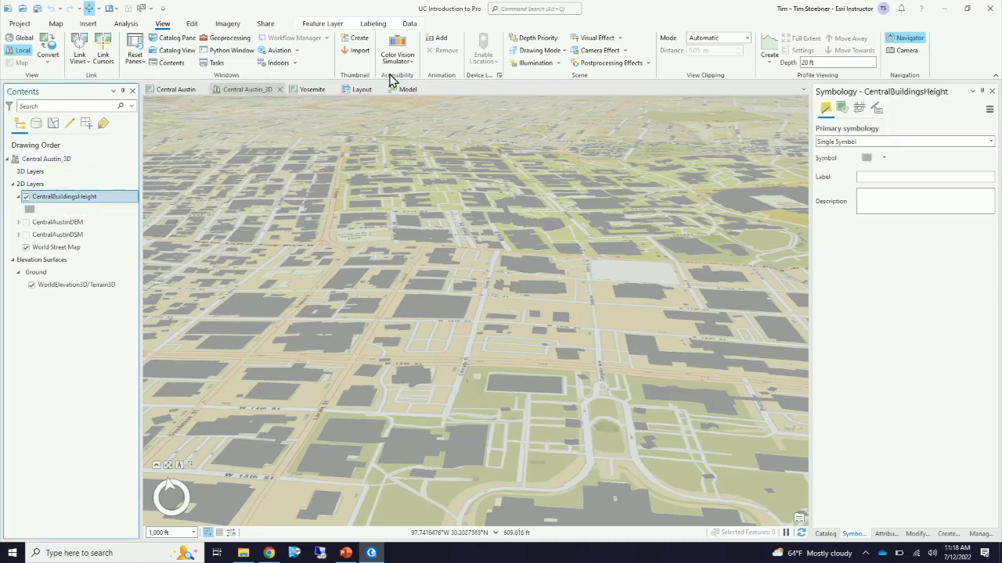
click(322, 24)
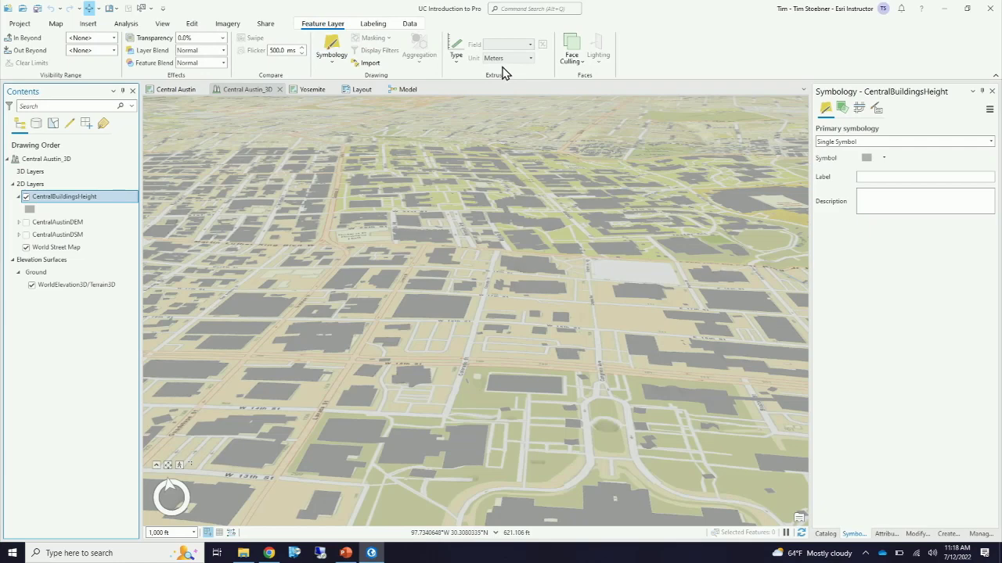
click(456, 58)
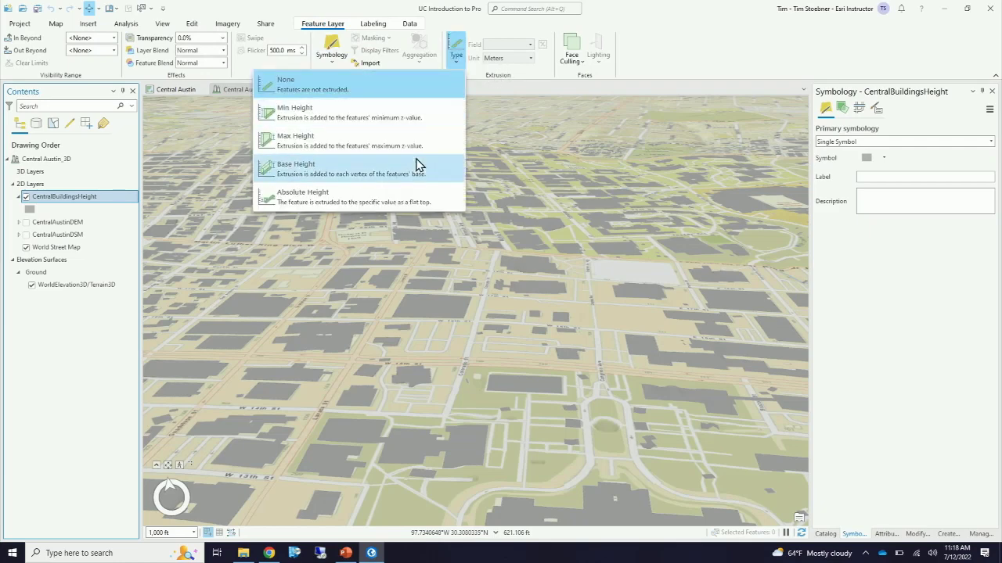
click(342, 142)
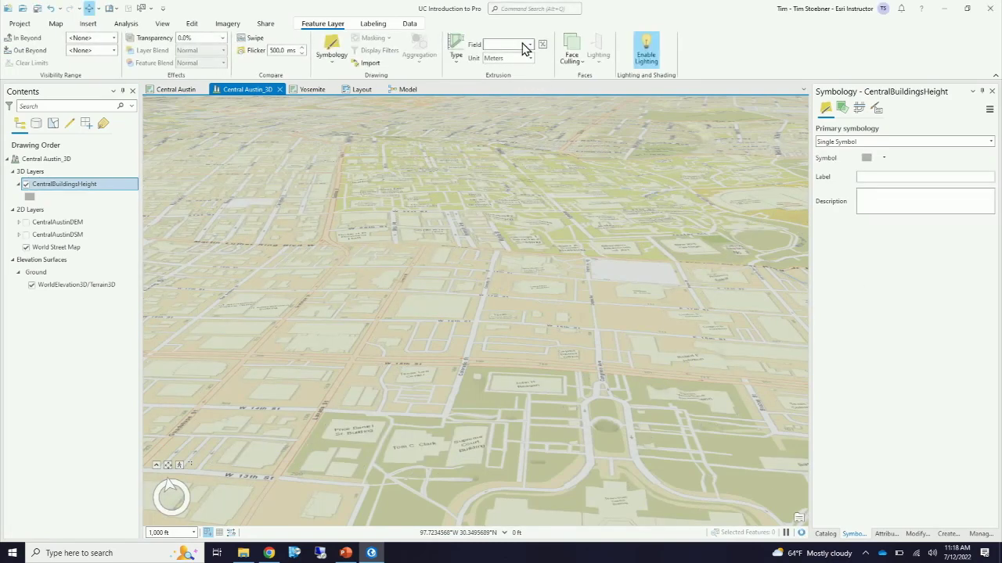
click(530, 45)
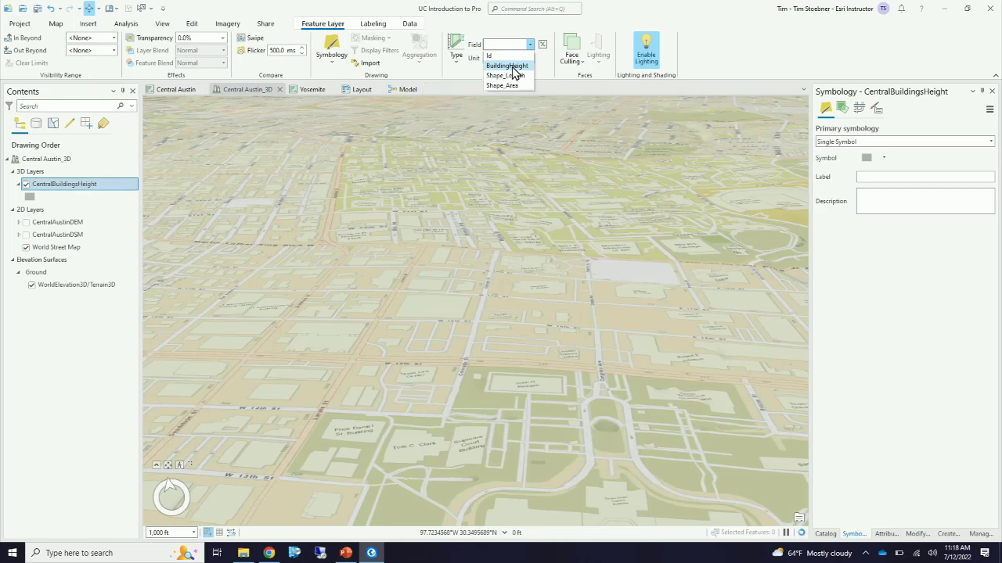
click(512, 67)
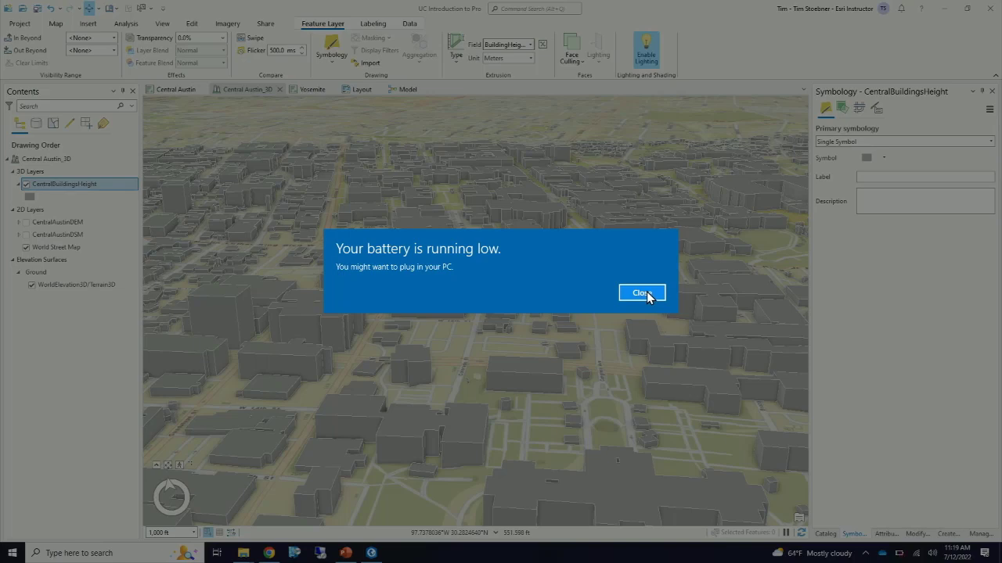
click(643, 294)
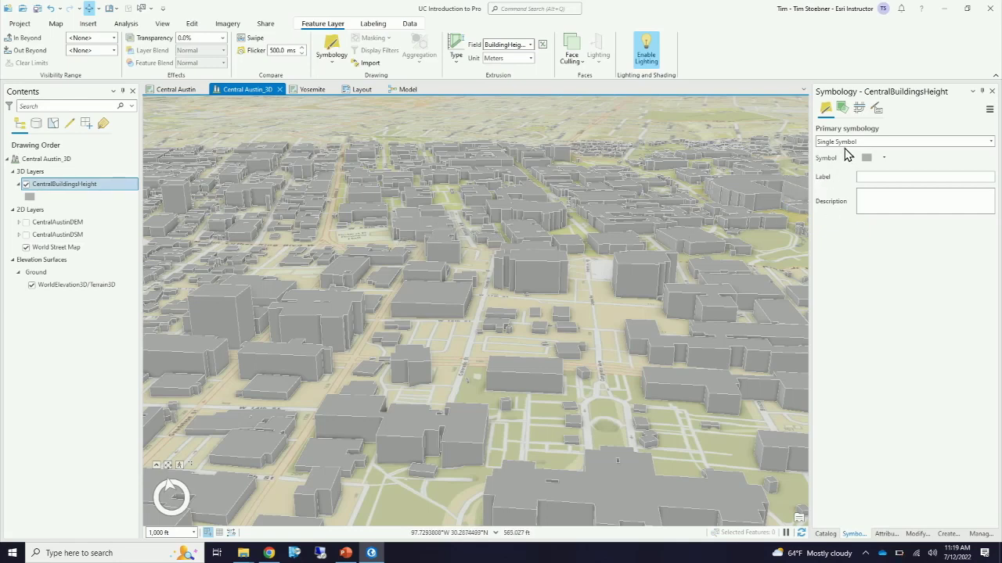
Step: Symbolize the extruded buildings in the Central Austin_3D scene with Graduated Colors based on the BuildingHeight field
click(991, 142)
click(856, 234)
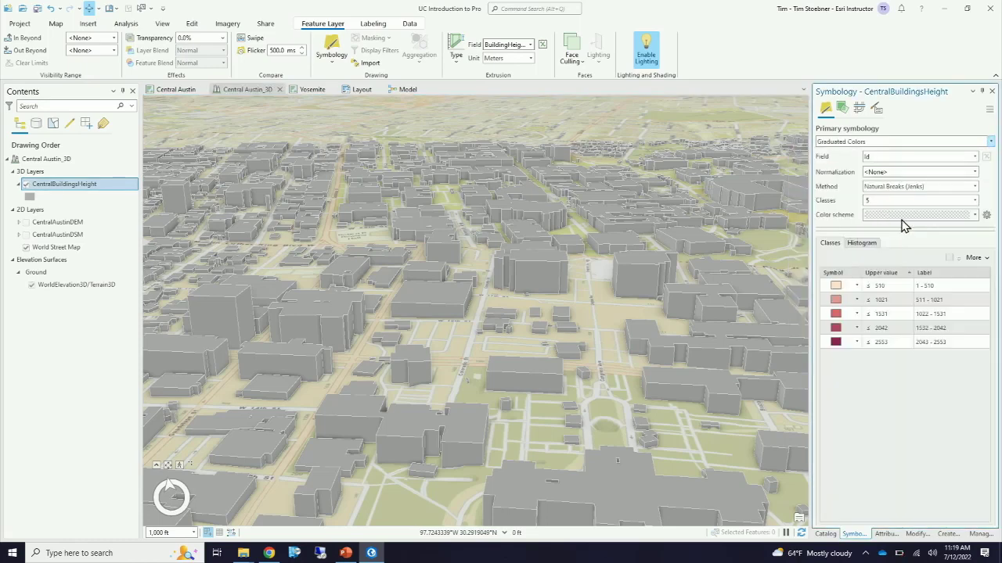
click(973, 157)
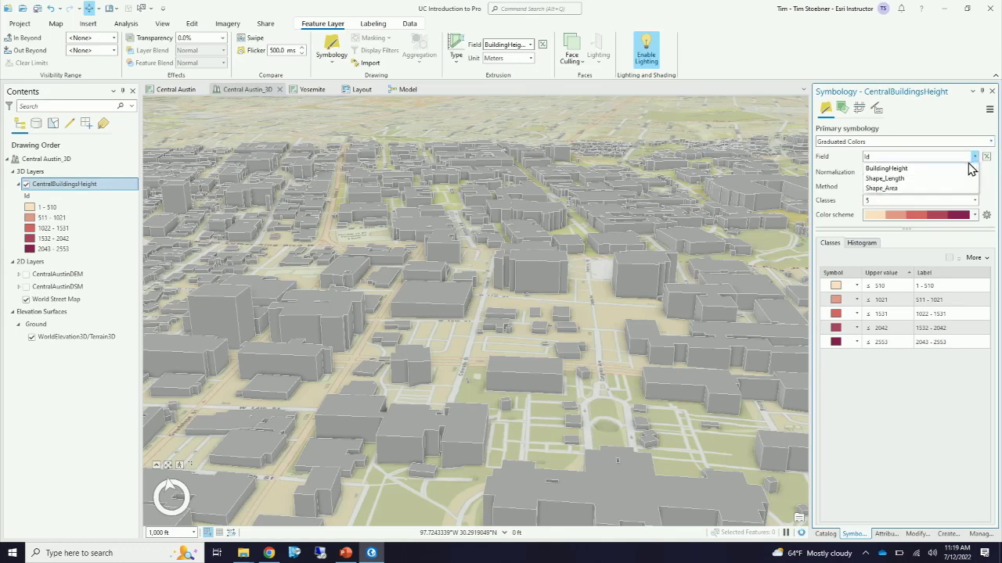
click(886, 168)
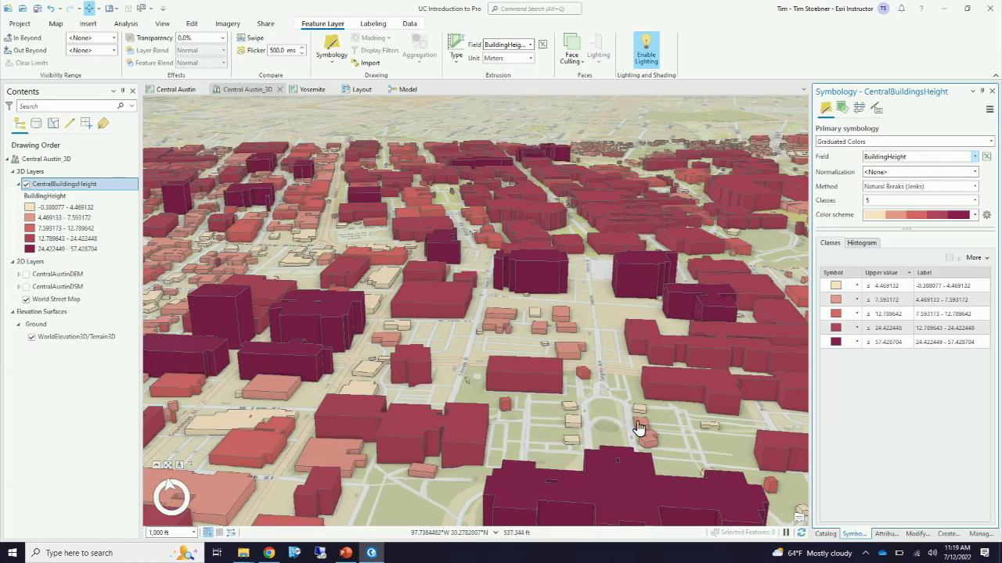
Step: Frame the Central Austin_3D scene around the large building near W 12th St, and try to insert its 828 ft view as a map frame in the blank layout
click(604, 450)
drag(604, 450, 572, 387)
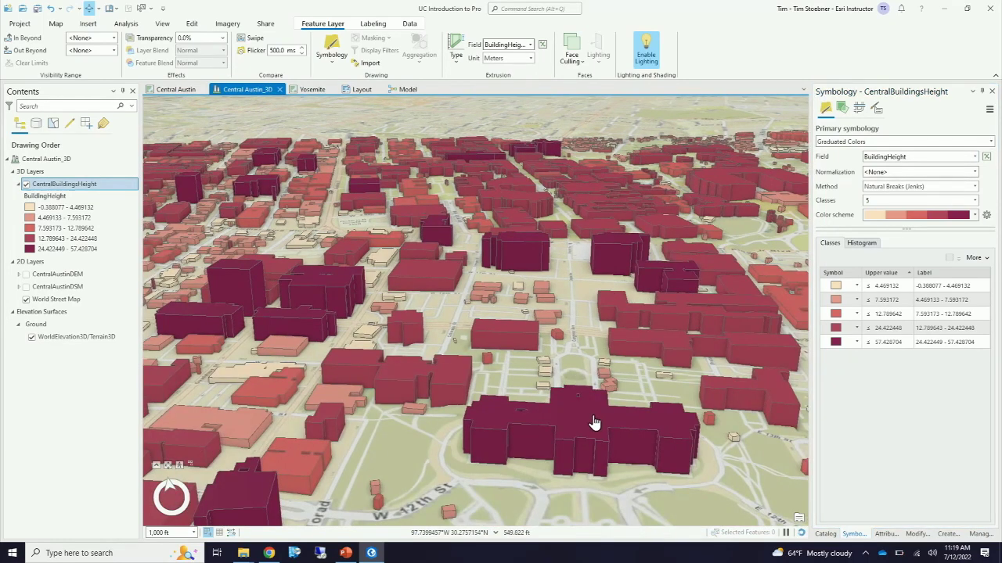
drag(544, 347, 520, 320)
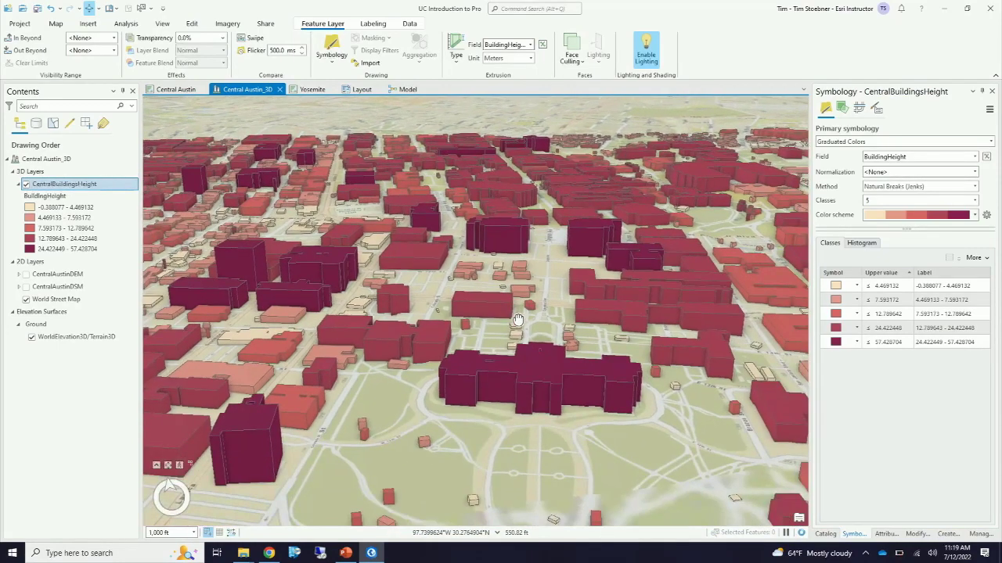
scroll(539, 423, up, 3)
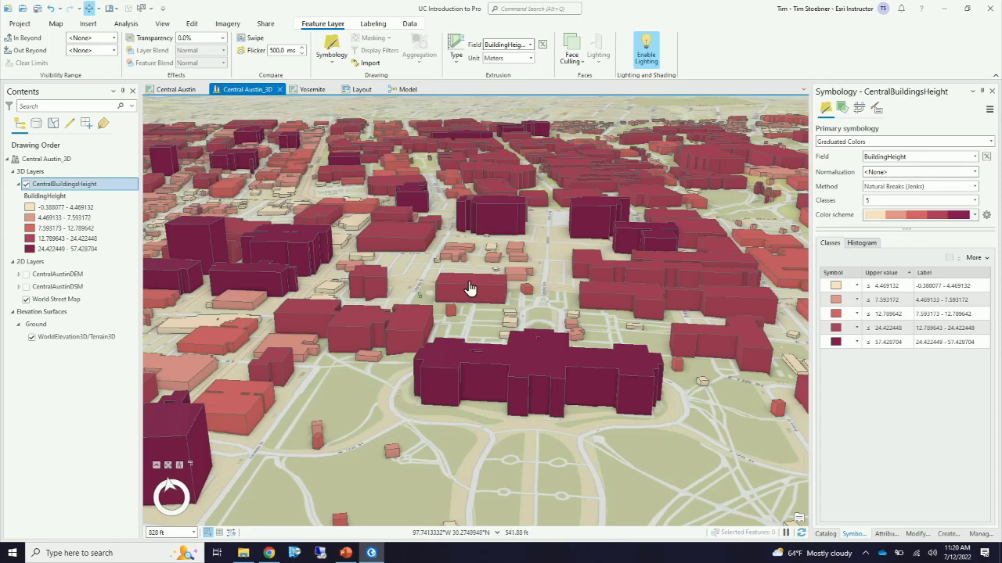
click(362, 91)
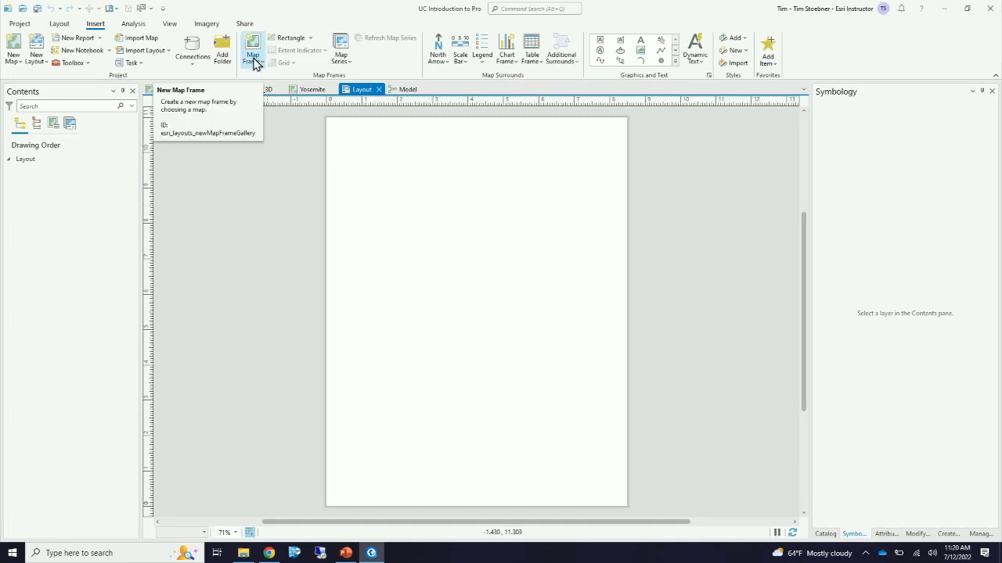
click(253, 61)
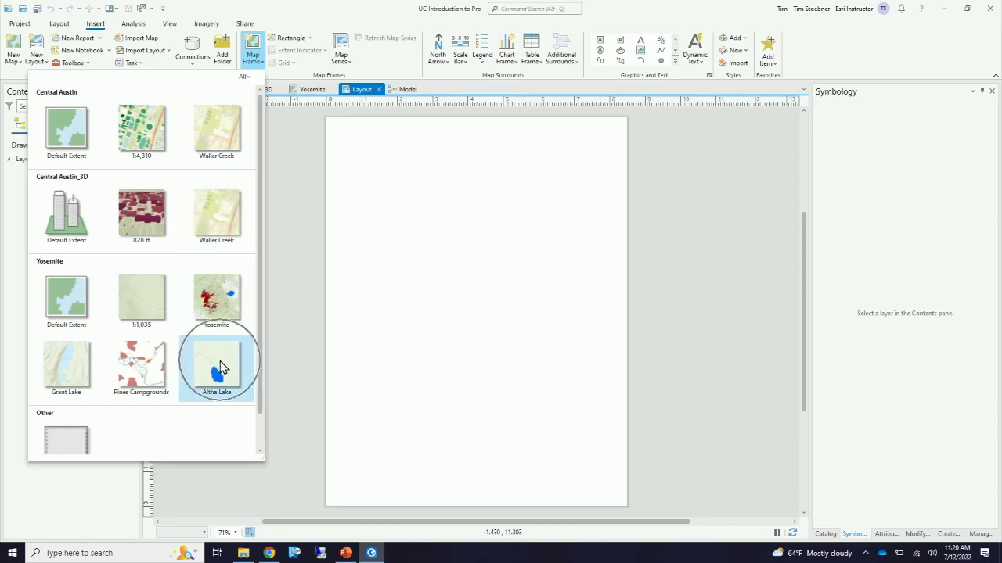
click(153, 226)
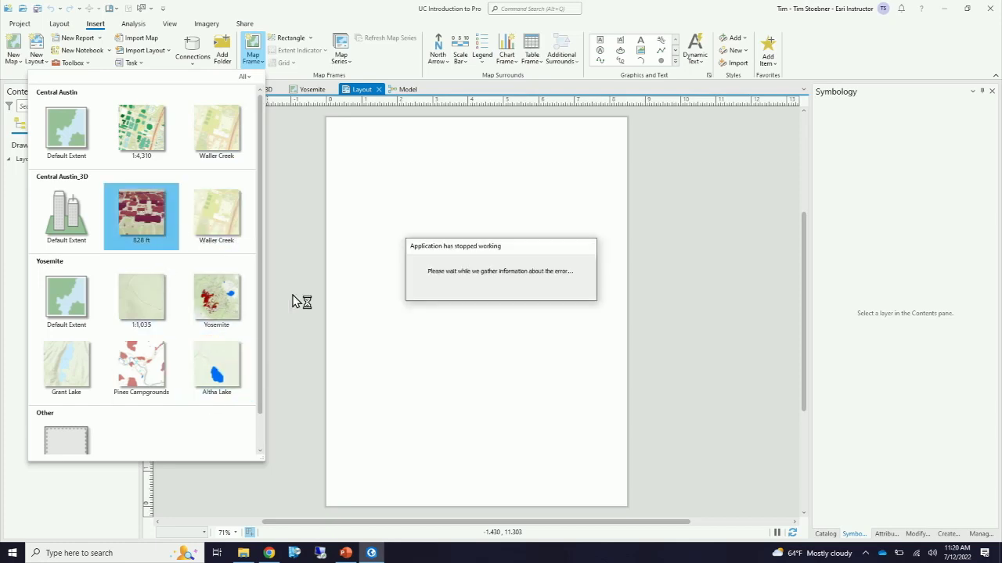